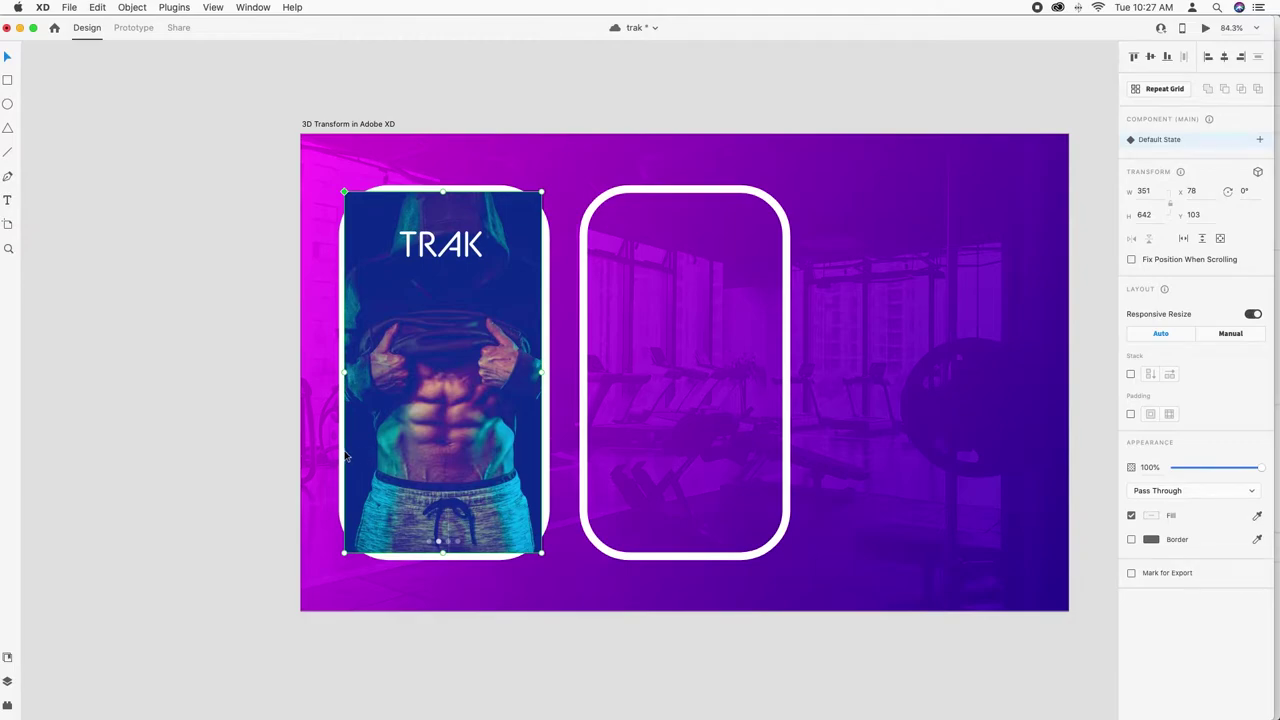
# Step: Select the TRAK image together with the white rounded rectangle behind it and align their centres vertically and horizontally
pyautogui.click(342, 456)
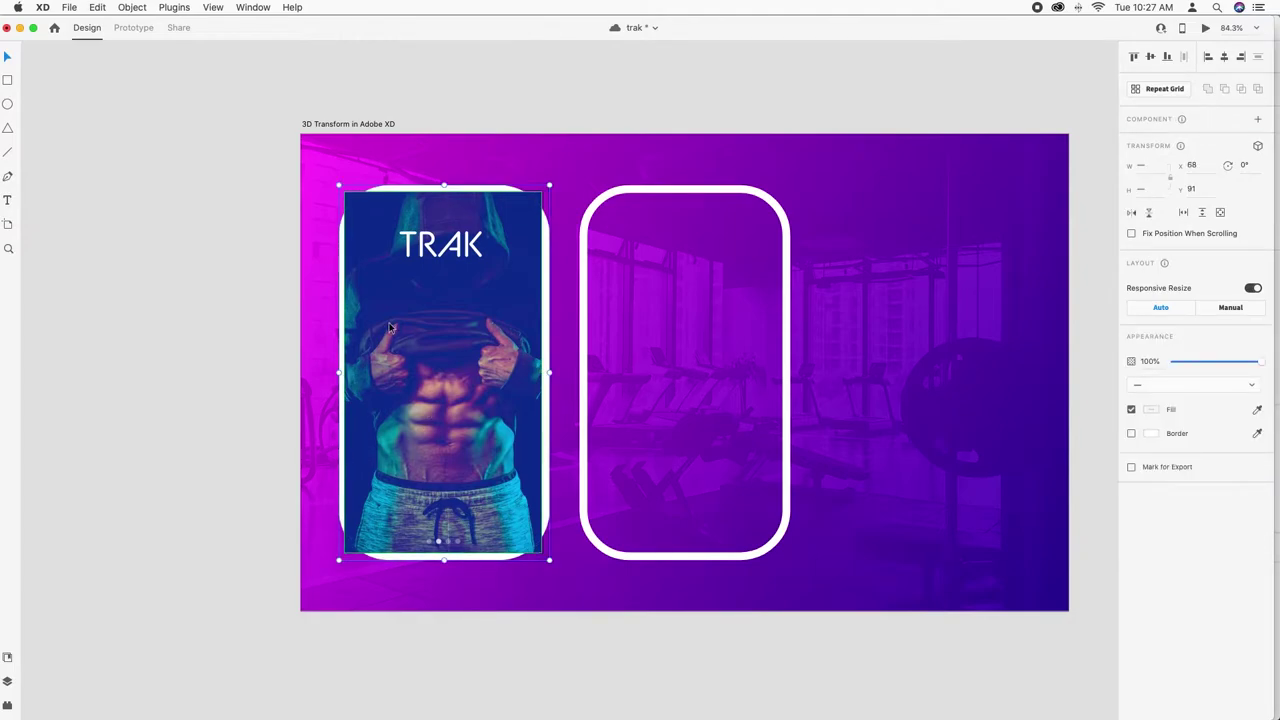
pyautogui.click(1151, 58)
pyautogui.click(1224, 58)
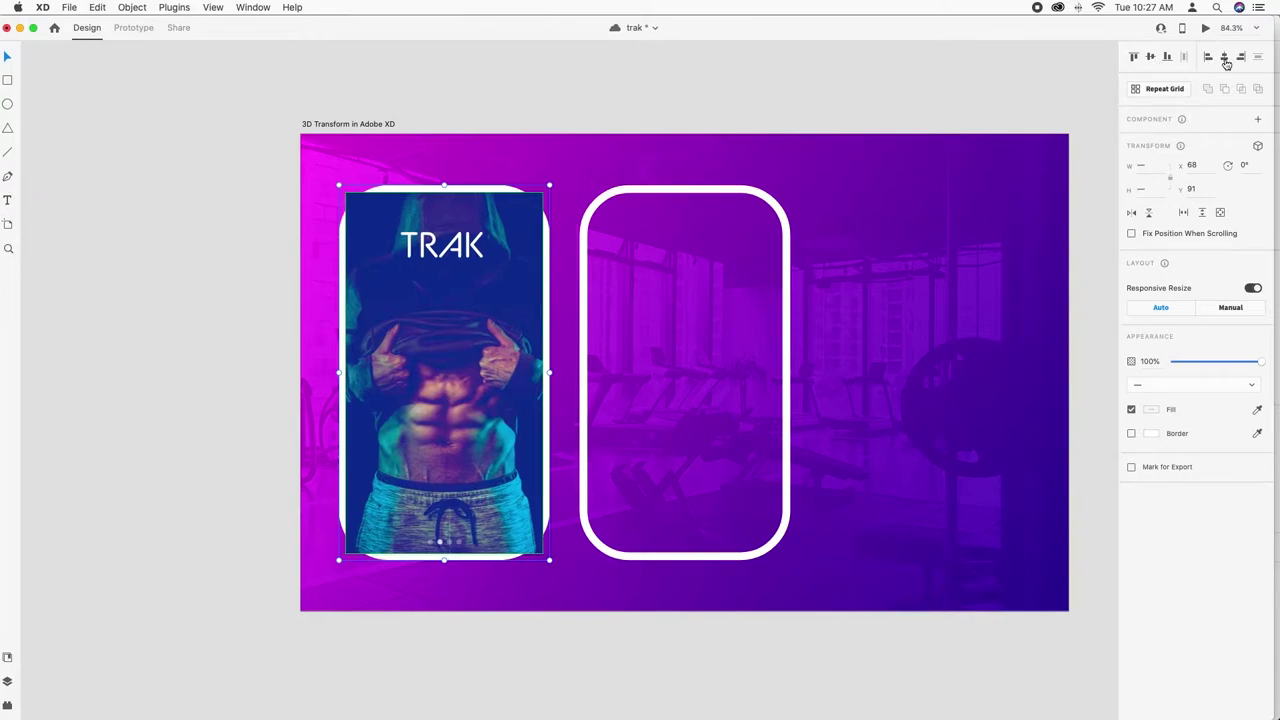
pyautogui.click(546, 77)
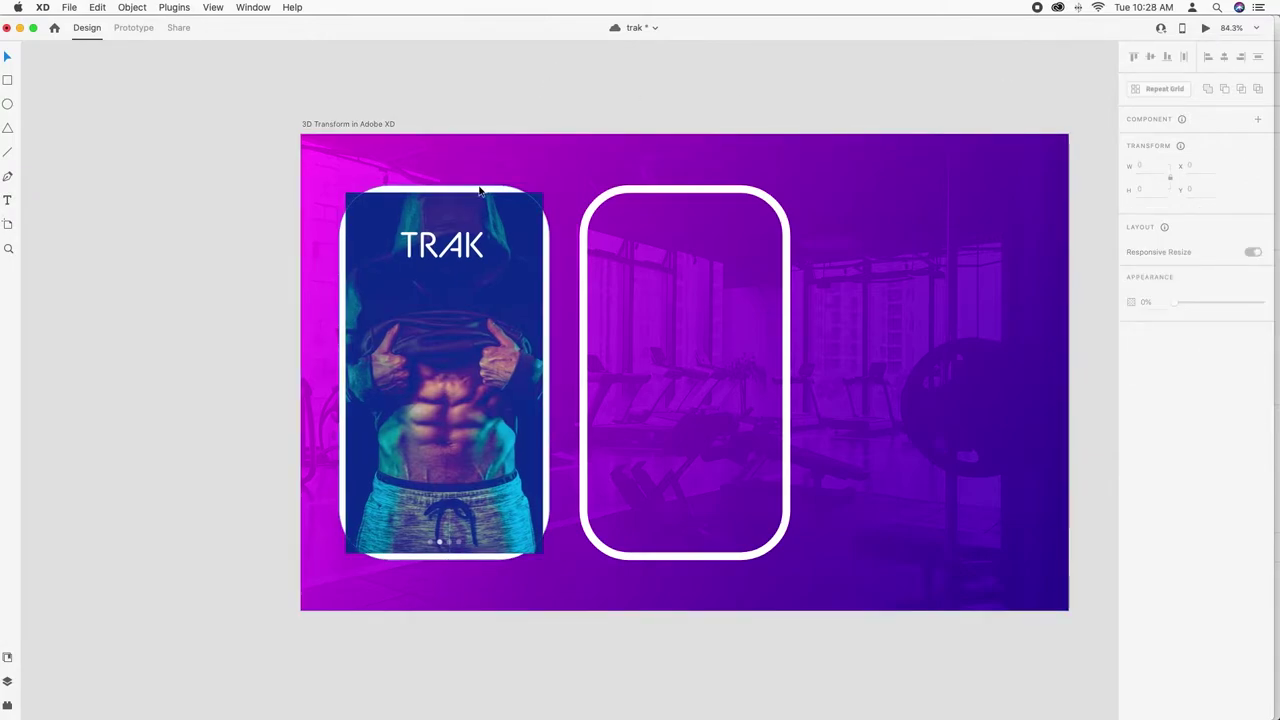
# Step: Bring the filled white rounded rectangle to the front and use it to mask the TRAK image with its shape
pyautogui.rightClick(479, 191)
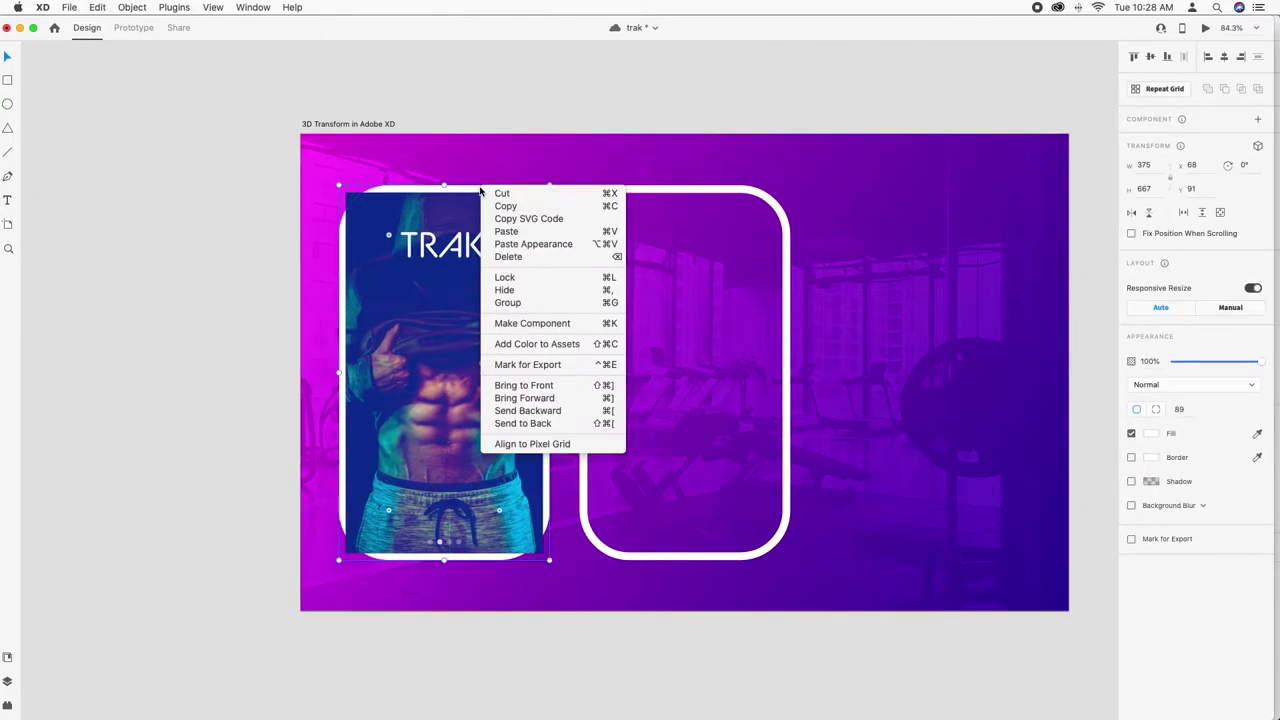
pyautogui.click(530, 385)
pyautogui.keyDown('shift'); pyautogui.click(540, 197); pyautogui.keyUp('shift')
pyautogui.click(132, 7)
pyautogui.click(145, 209)
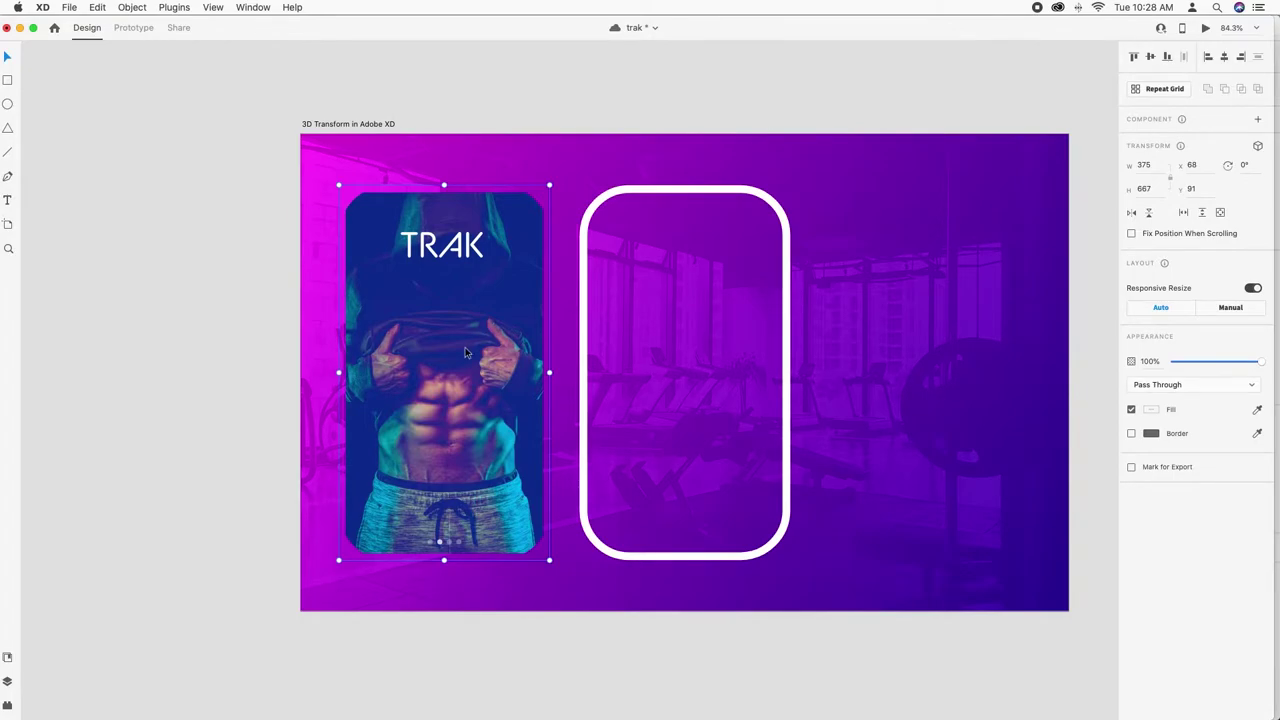
# Step: Move the masked TRAK image into the white outlined frame and bring that frame in front of the image
pyautogui.moveTo(441, 348); pyautogui.dragTo(679, 354)
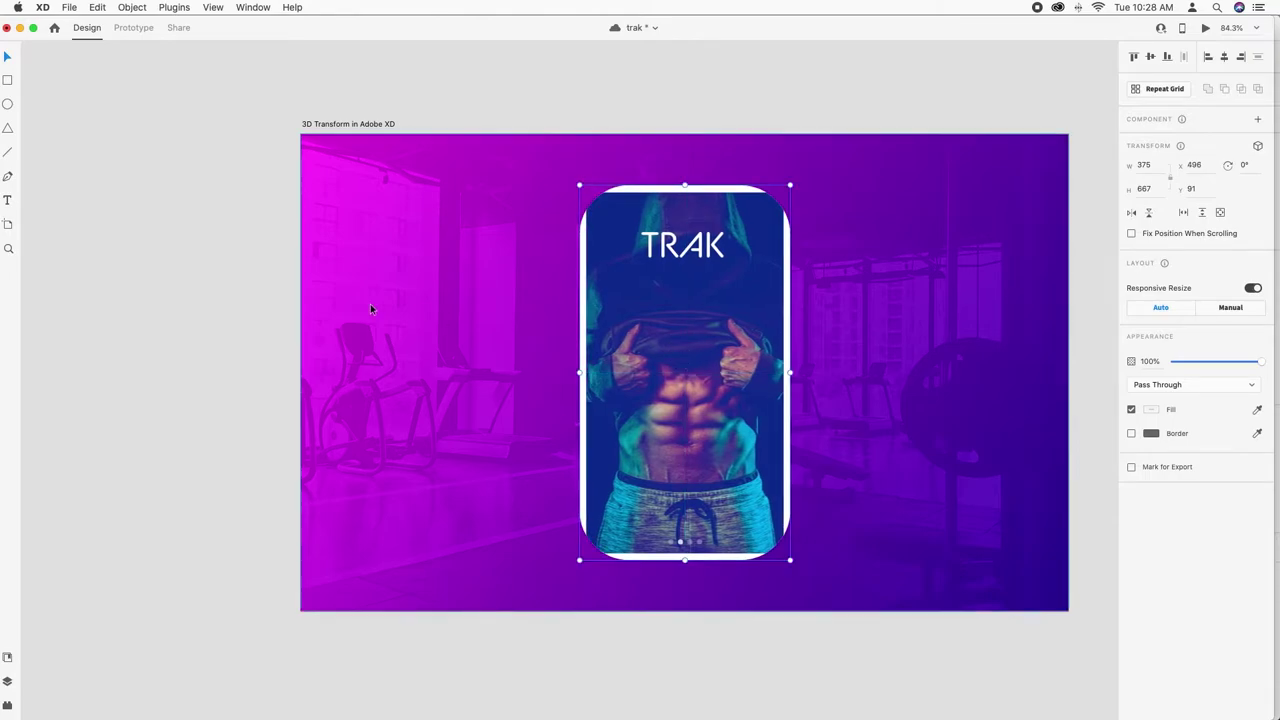
pyautogui.click(181, 283)
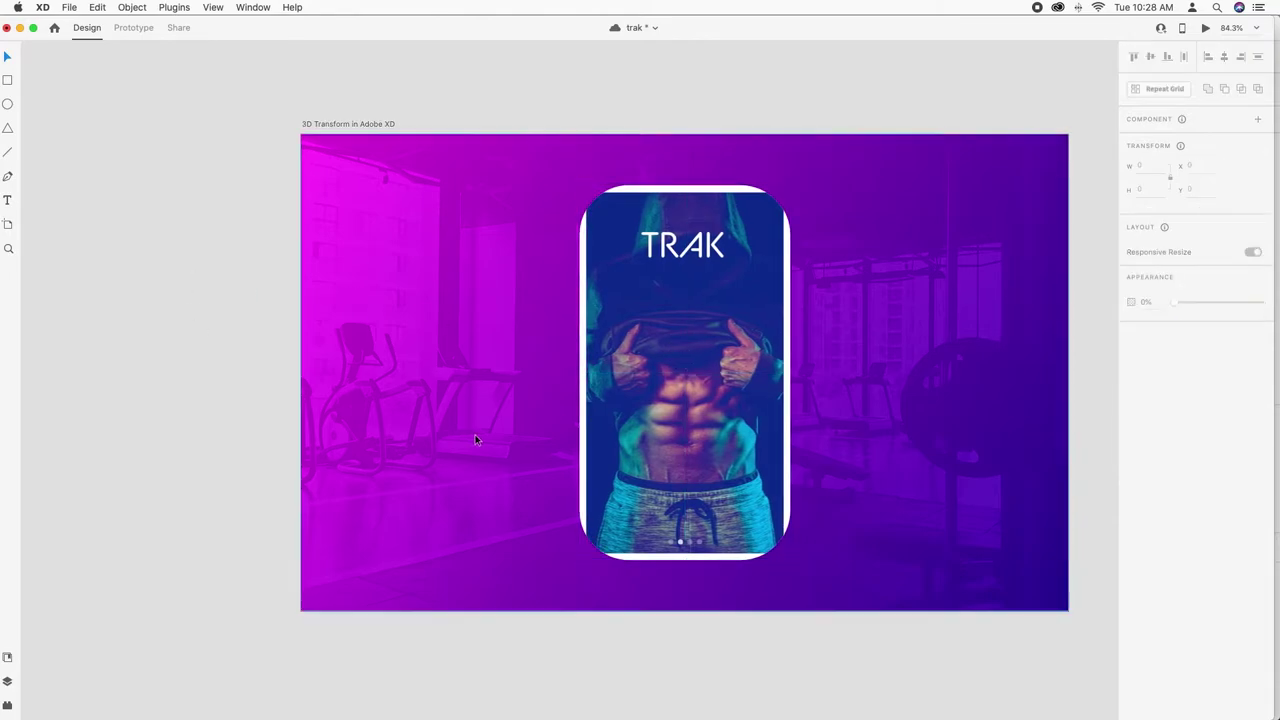
pyautogui.click(699, 562)
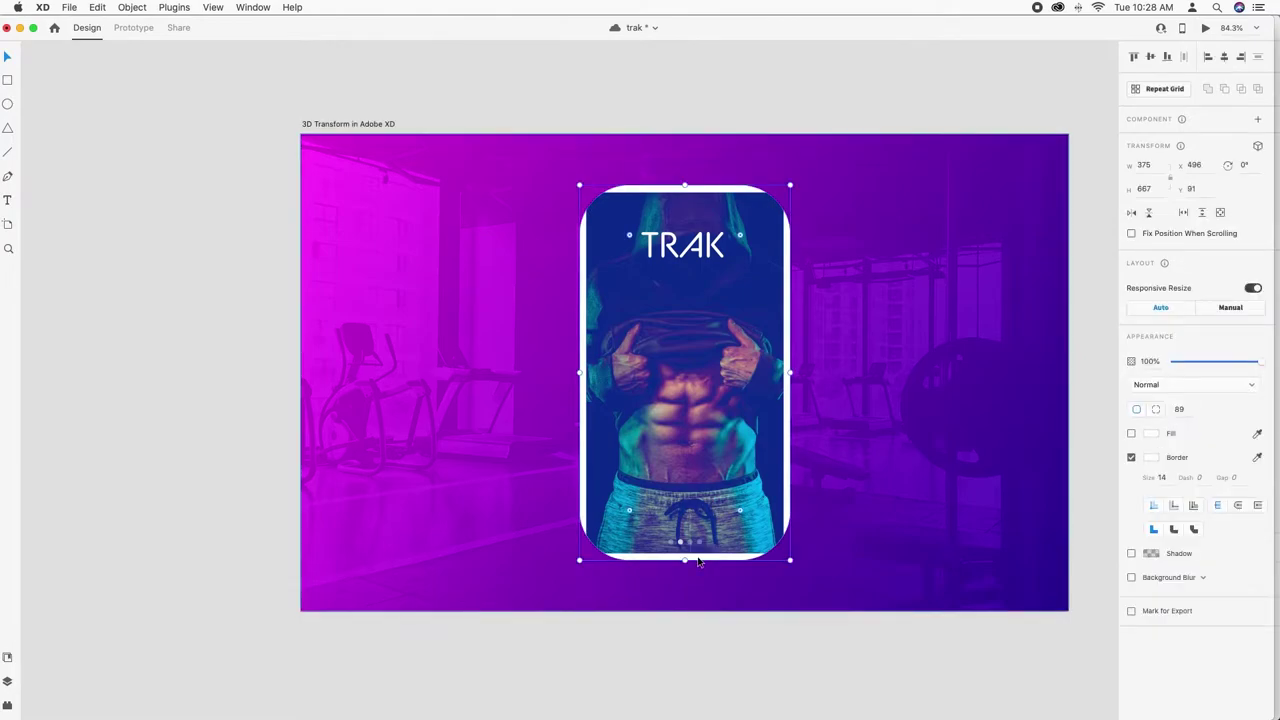
pyautogui.press('super+3')
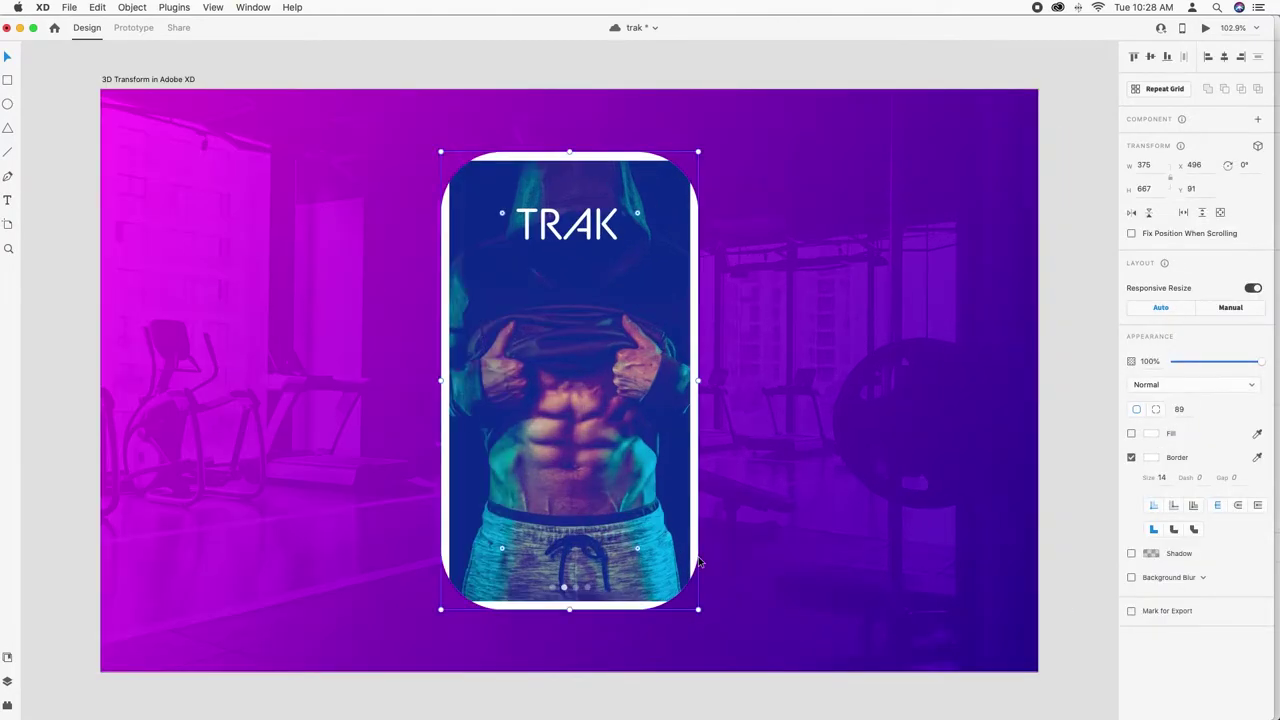
pyautogui.rightClick(612, 609)
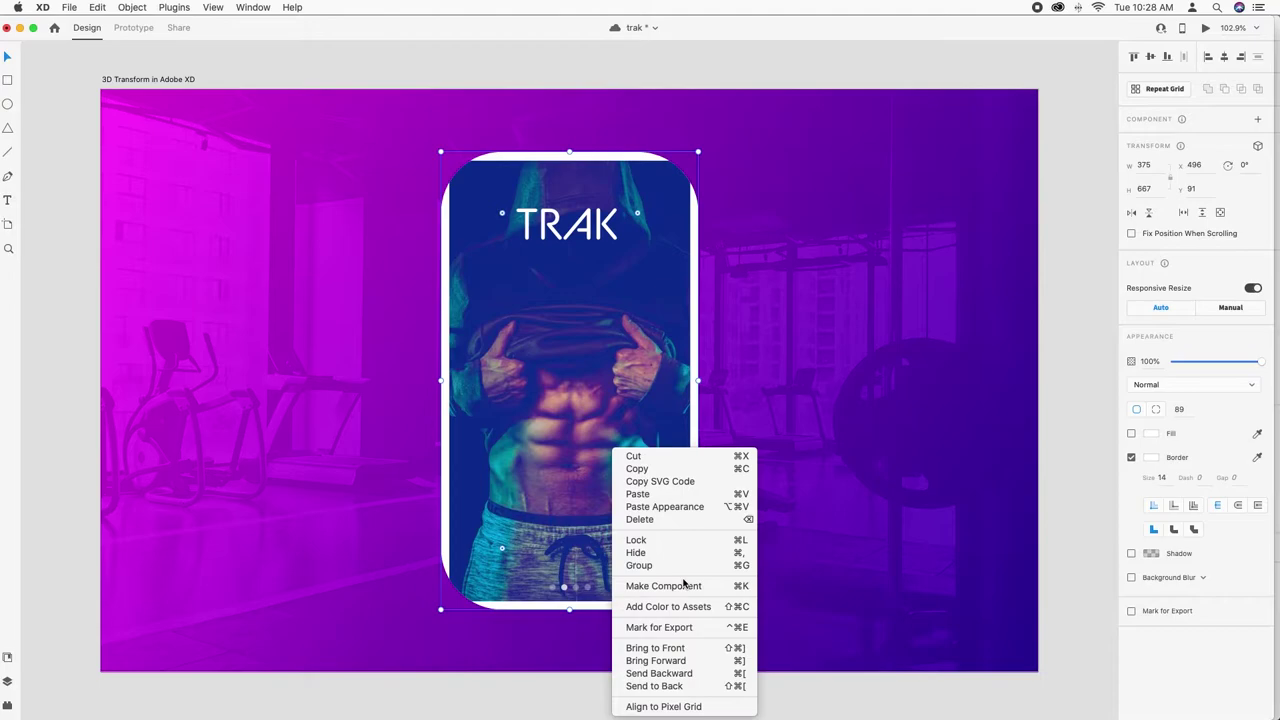
pyautogui.click(686, 686)
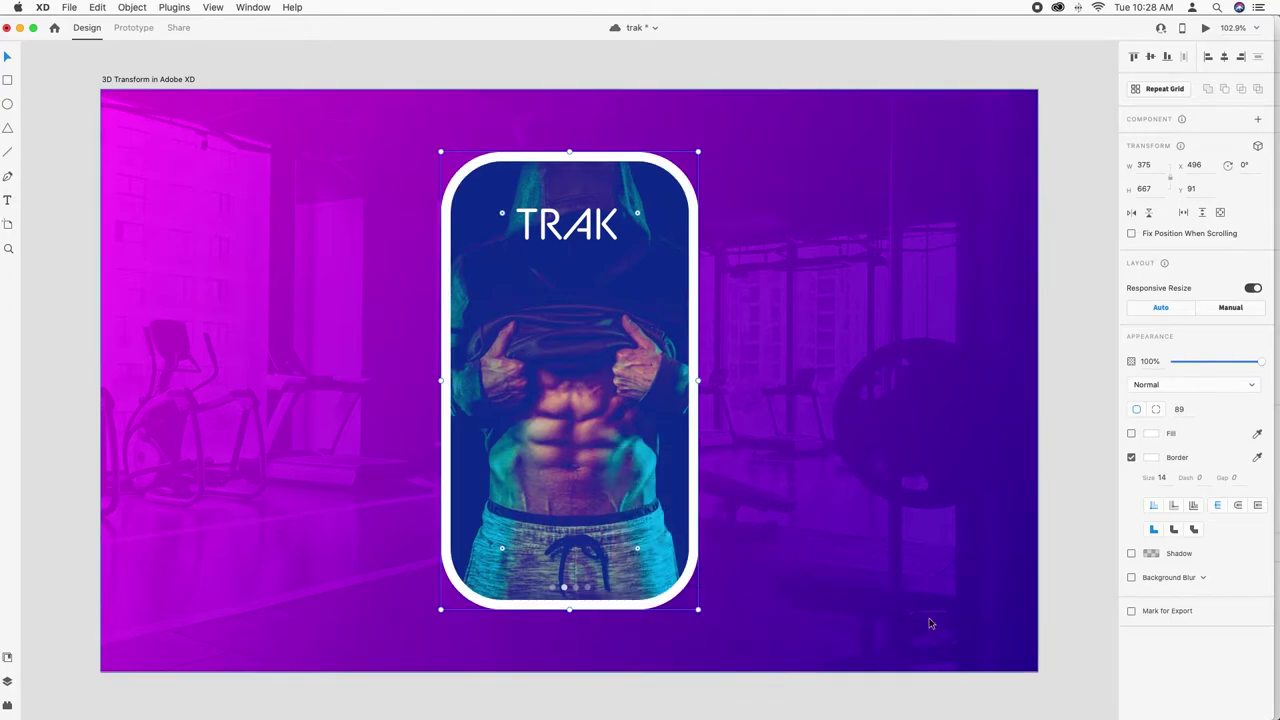
# Step: Select the outlined frame and the masked image together and turn on 3D Transforms for them
pyautogui.keyDown('shift'); pyautogui.click(694, 489); pyautogui.keyUp('shift')
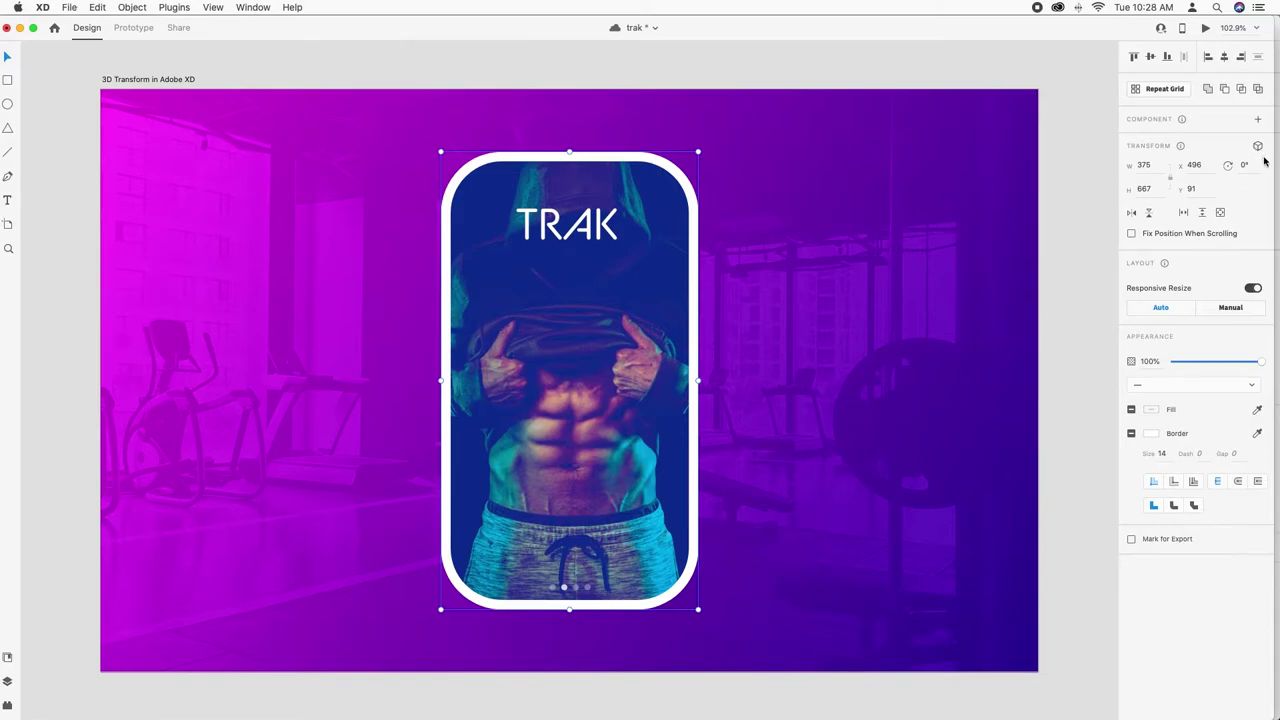
pyautogui.moveTo(1271, 163); pyautogui.dragTo(1275, 167)
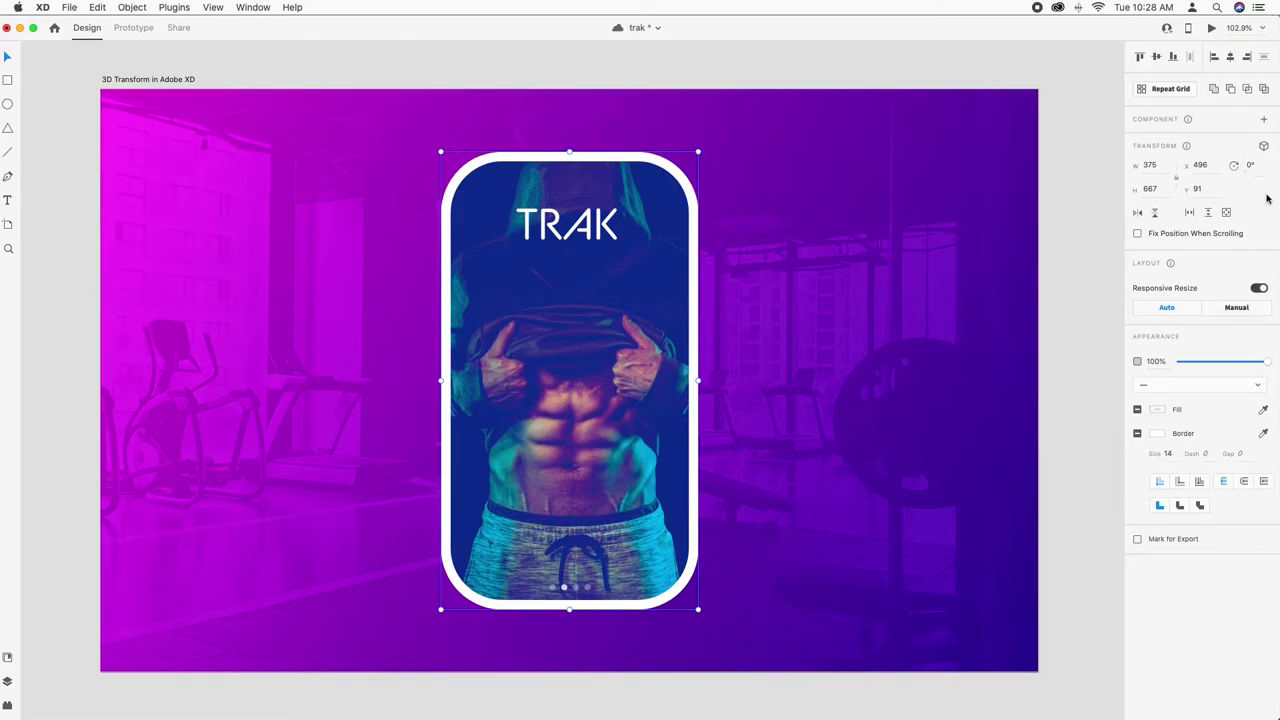
pyautogui.click(1264, 147)
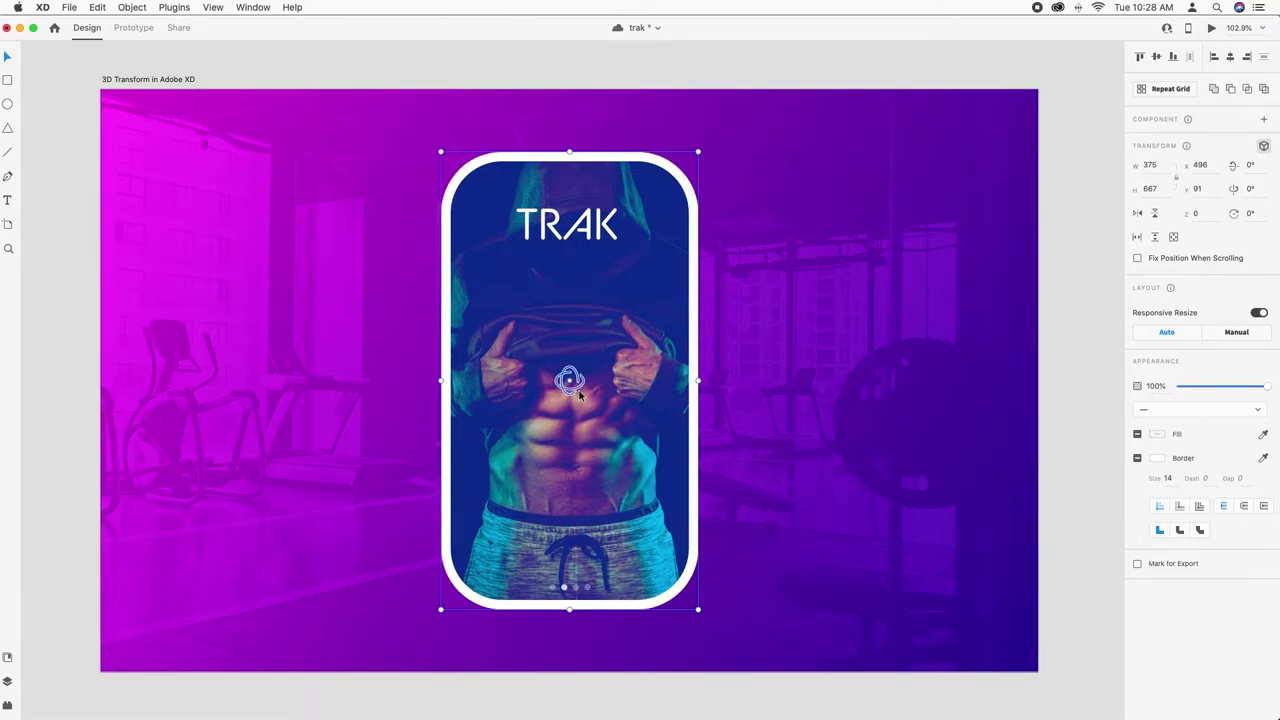
# Step: Try moving the selected frame and image in 3D space to Z 10.71, and undo the move
pyautogui.press('super+2')
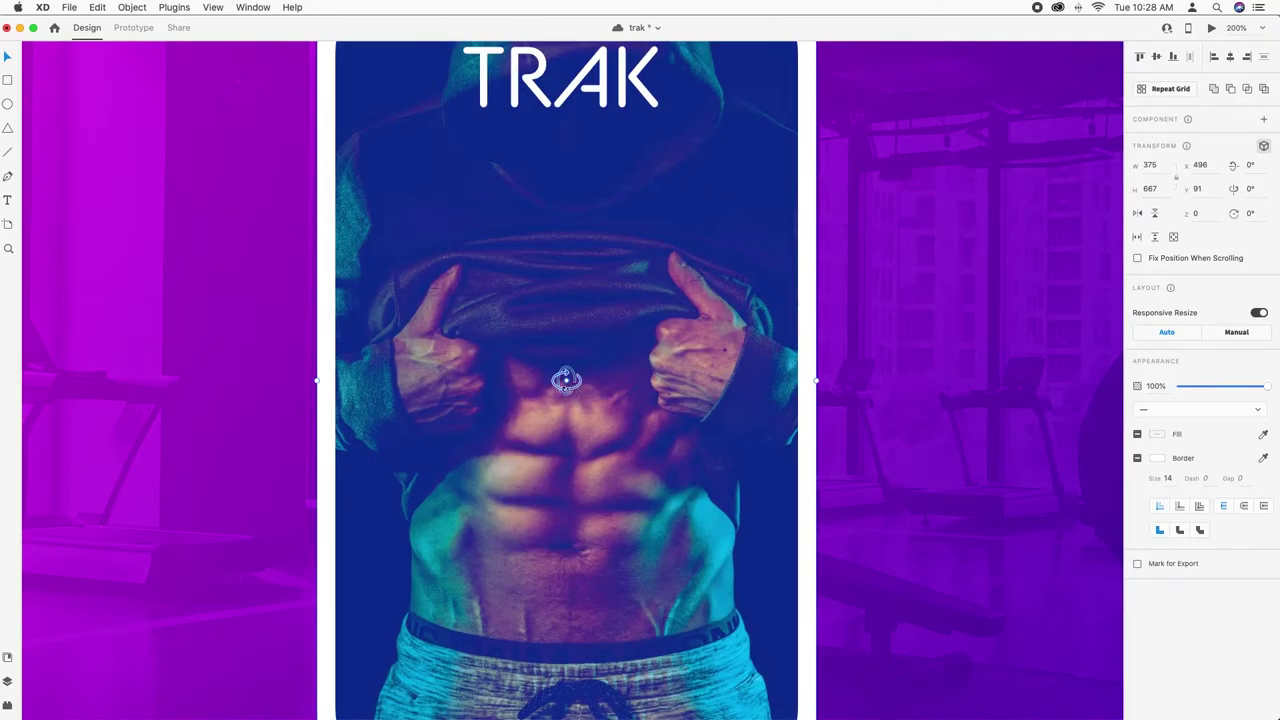
pyautogui.moveTo(566, 380); pyautogui.dragTo(663, 392)
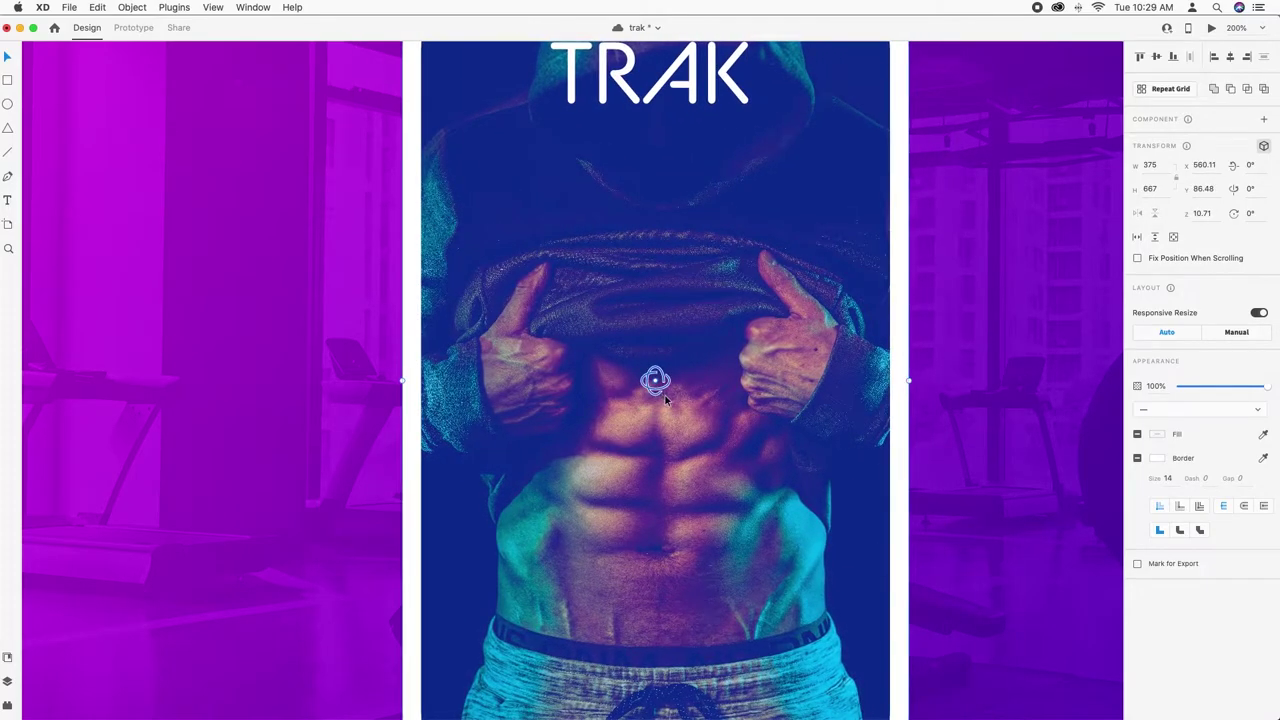
pyautogui.press('super+z')
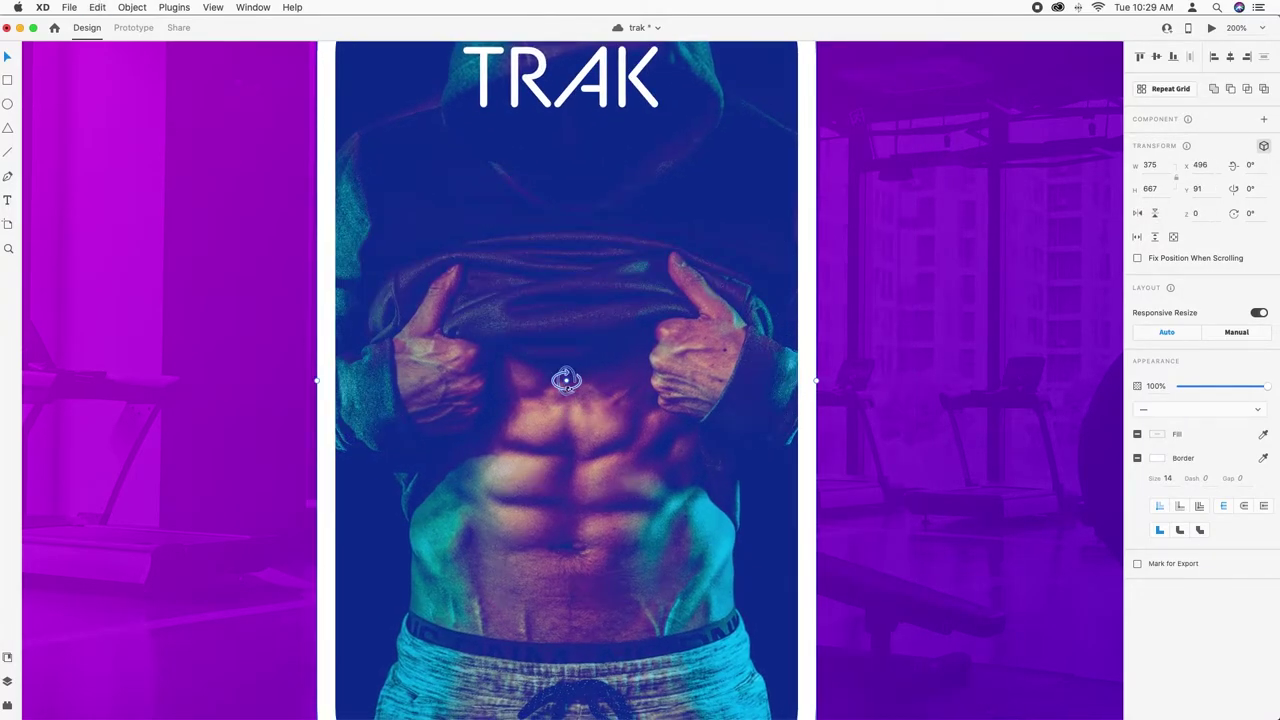
# Step: Try rotating the selected frame and image about the Y axis to about -31°
pyautogui.press('super+minus')
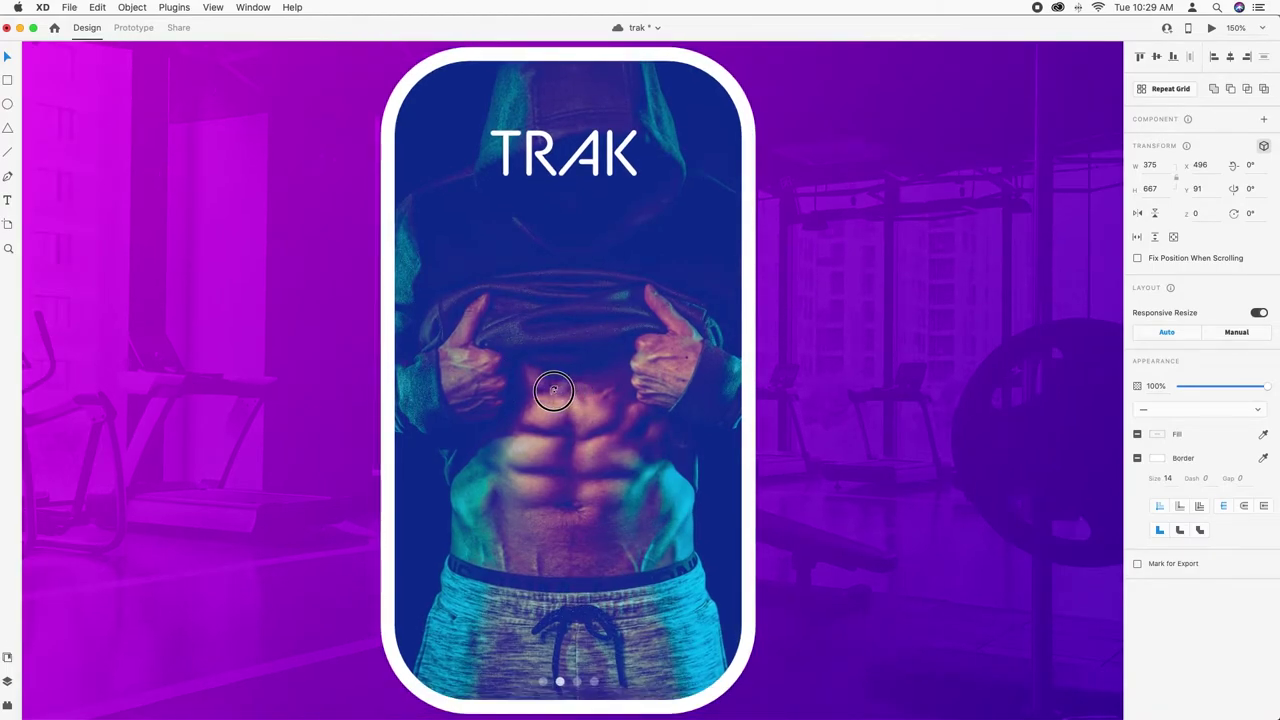
pyautogui.moveTo(567, 380); pyautogui.dragTo(508, 385)
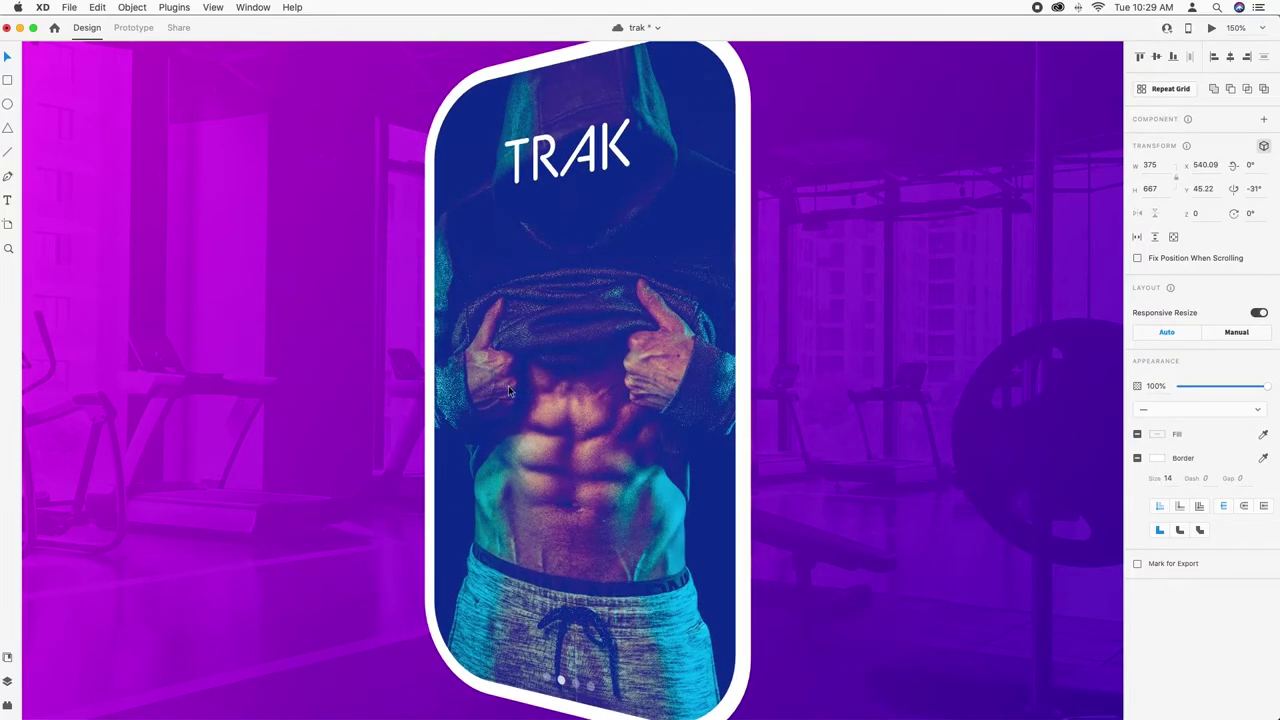
pyautogui.press('super+minus')
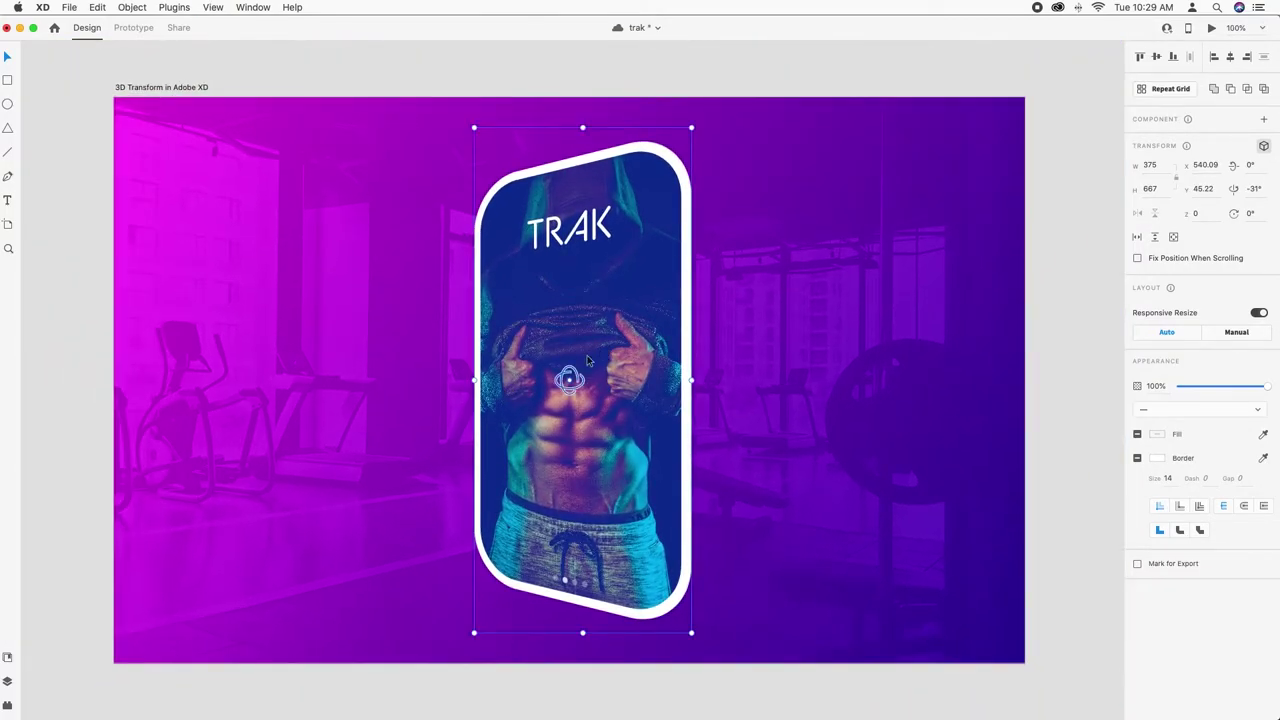
pyautogui.moveTo(568, 380)
pyautogui.mouseDown()
pyautogui.moveTo(683, 386)
pyautogui.moveTo(535, 385)
pyautogui.moveTo(683, 389)
pyautogui.moveTo(557, 394)
pyautogui.moveTo(557, 370)
pyautogui.moveTo(552, 388)
pyautogui.mouseUp()
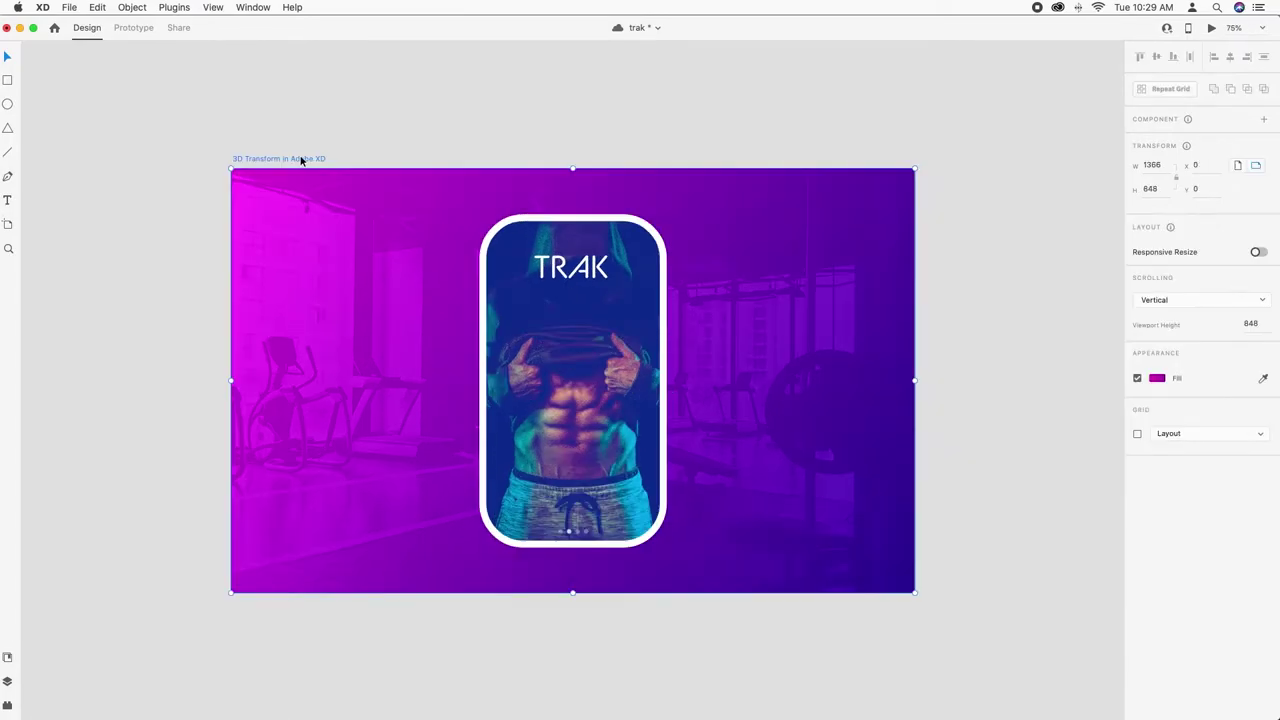
# Step: Duplicate the "3D Transform in Adobe XD" artboard and select the masked TRAK image in the copy
pyautogui.press('super+d')
pyautogui.hscroll(-5, 667, 115)
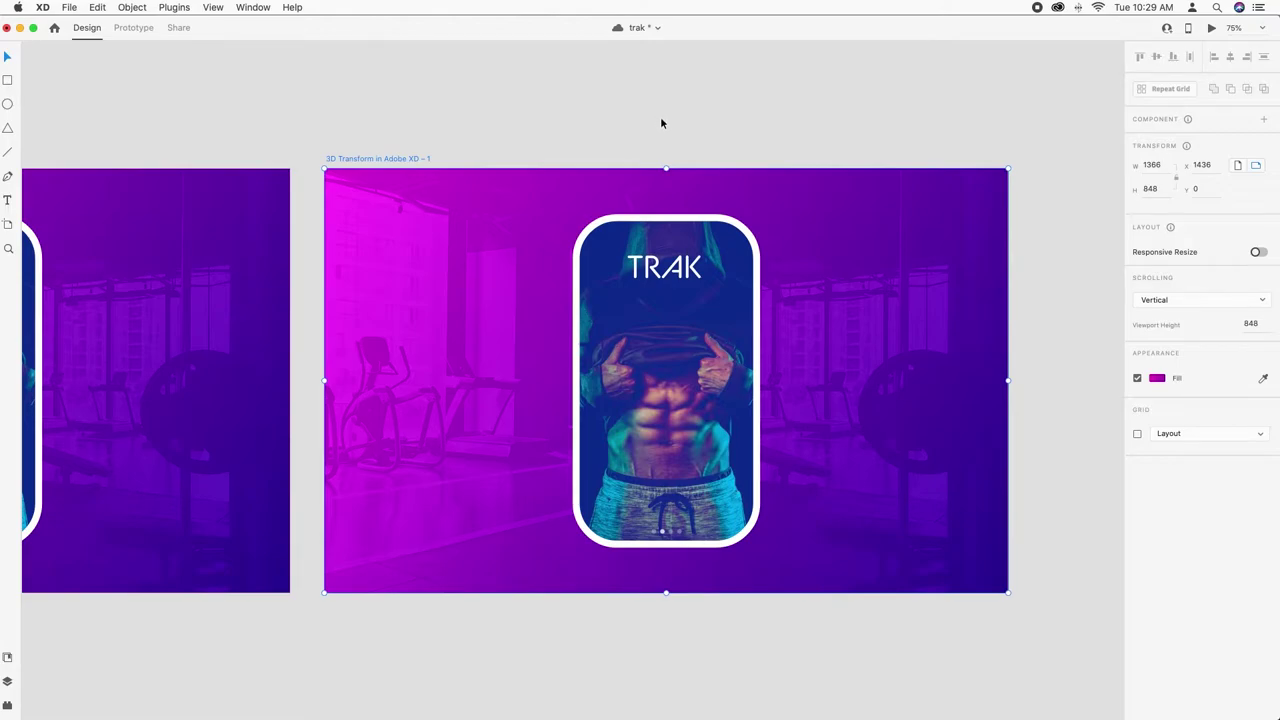
pyautogui.click(733, 295)
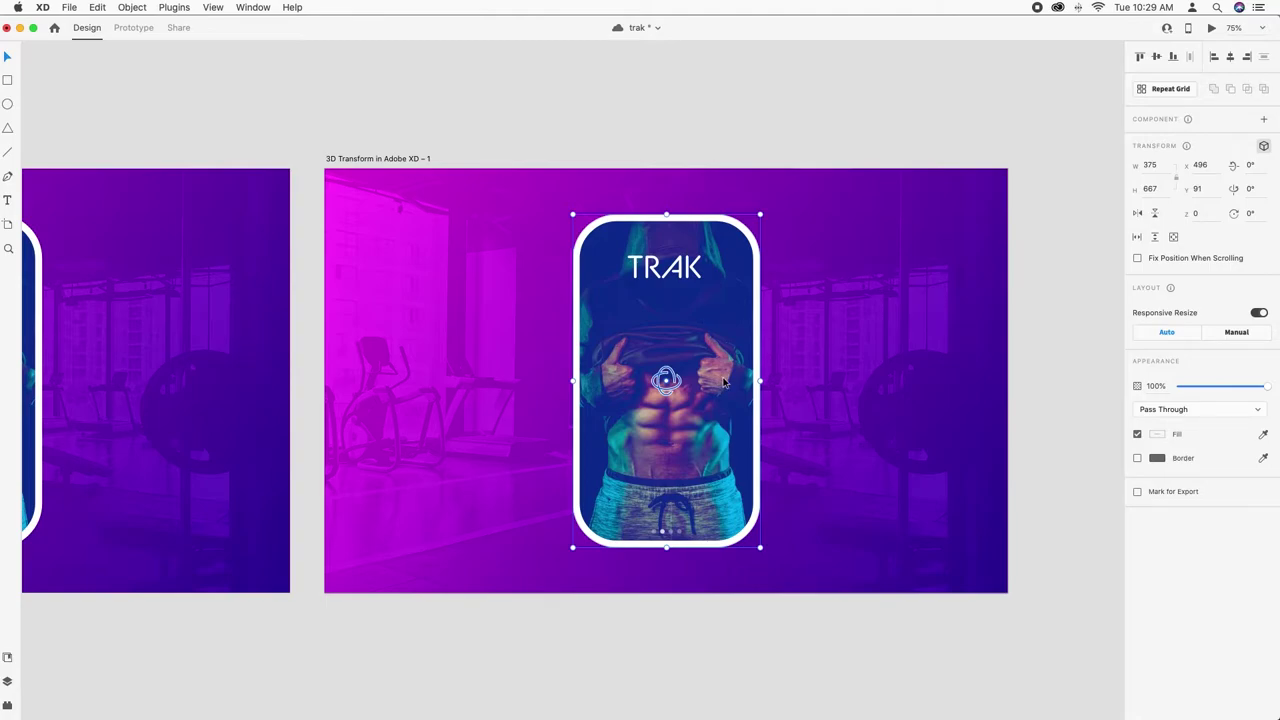
pyautogui.hscroll(-2, 725, 383)
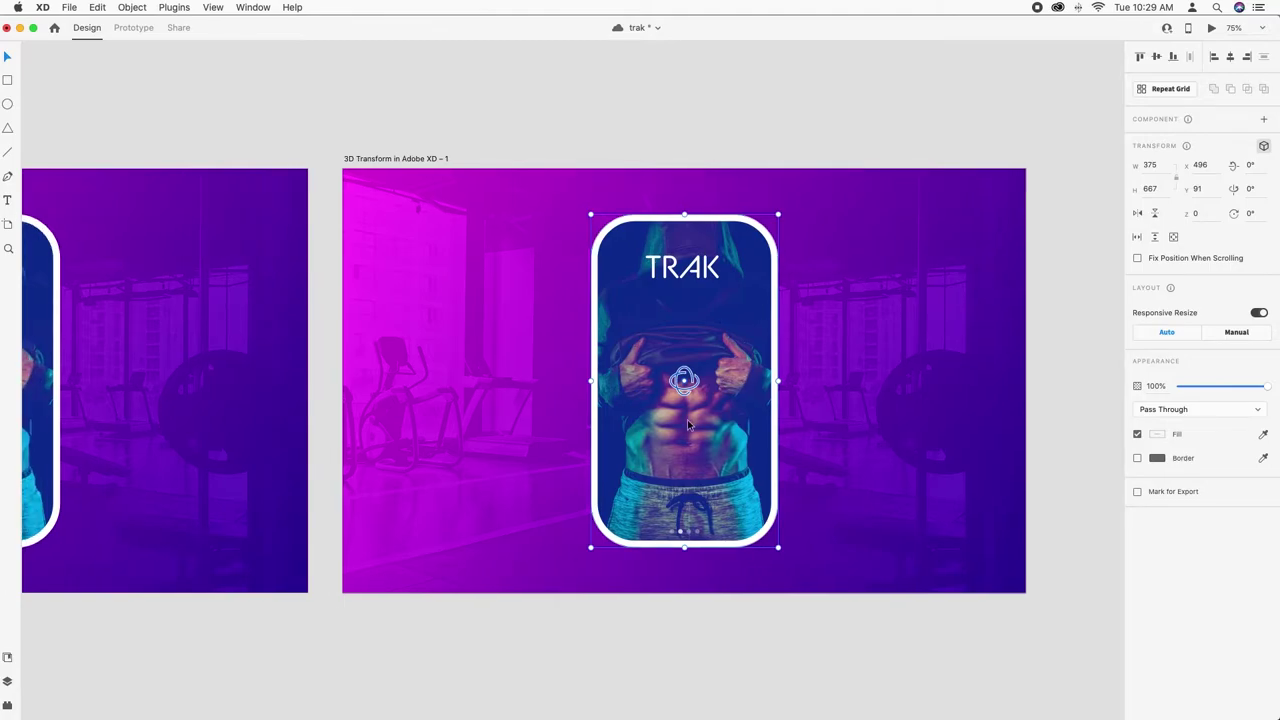
# Step: Try a 3D transform on the ungrouped phone layers in the copied artboard and undo it
pyautogui.moveTo(684, 380); pyautogui.dragTo(720, 400)
pyautogui.press('super+z')
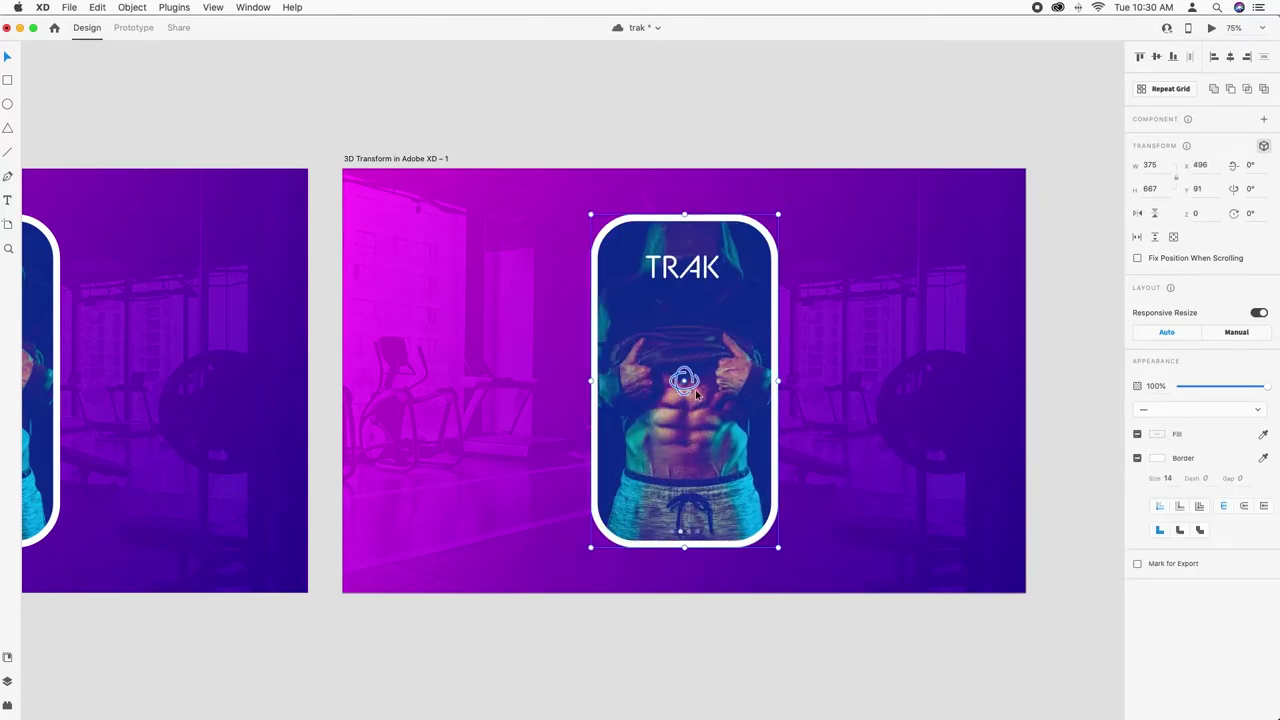
# Step: Group the copied artboard's frame and image, and rotate the group in 3D to about 7° on X and -22° on Y
pyautogui.rightClick(730, 349)
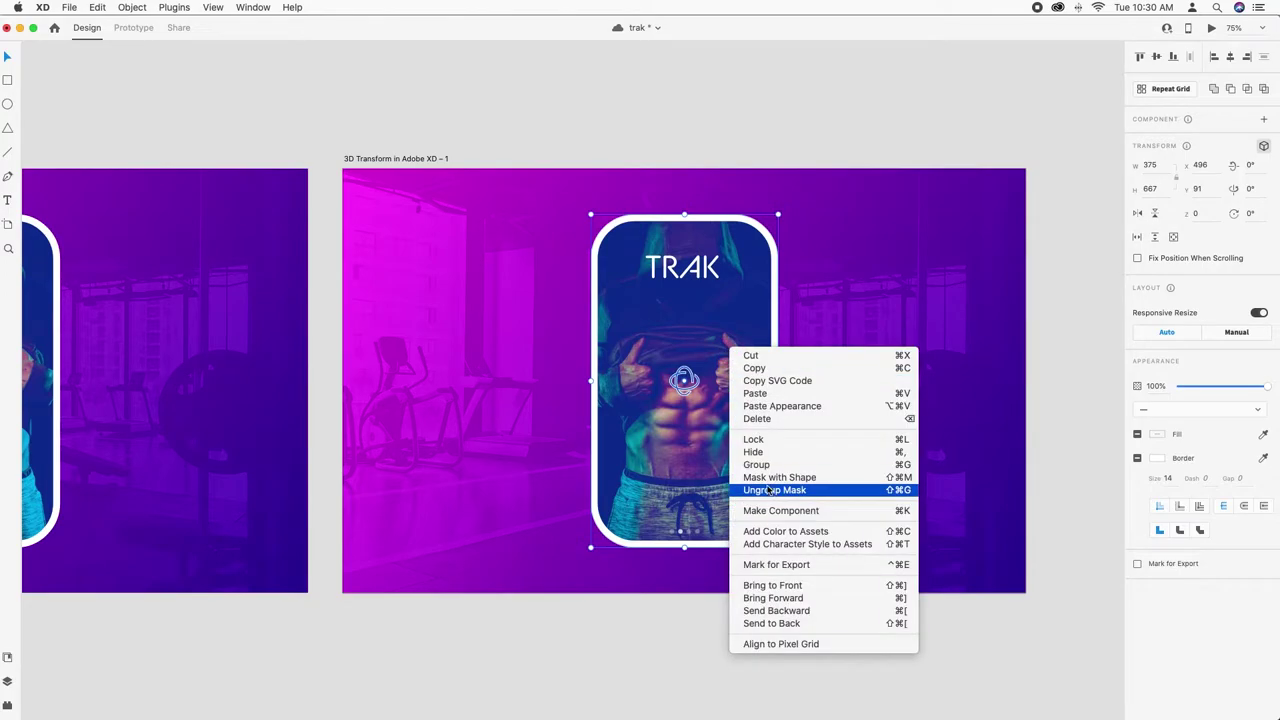
pyautogui.click(756, 464)
pyautogui.moveTo(683, 379)
pyautogui.mouseDown()
pyautogui.moveTo(694, 382)
pyautogui.moveTo(668, 391)
pyautogui.moveTo(678, 379)
pyautogui.mouseUp()
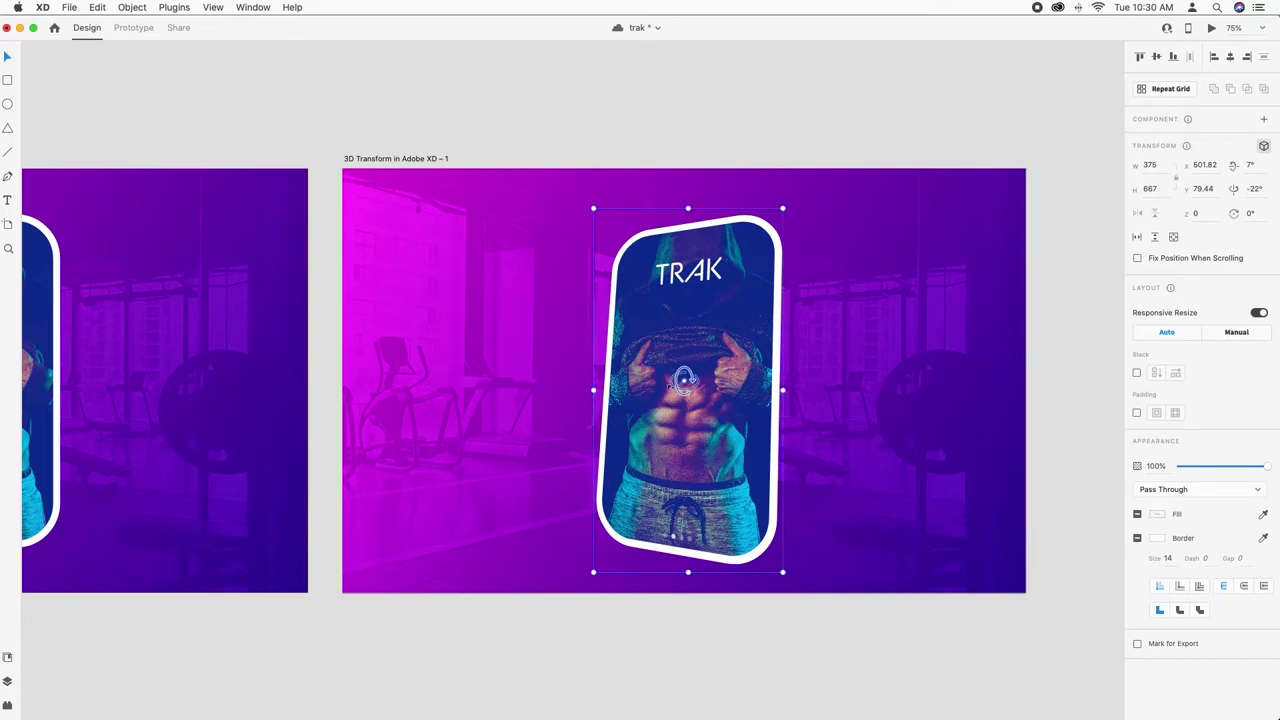
pyautogui.click(705, 640)
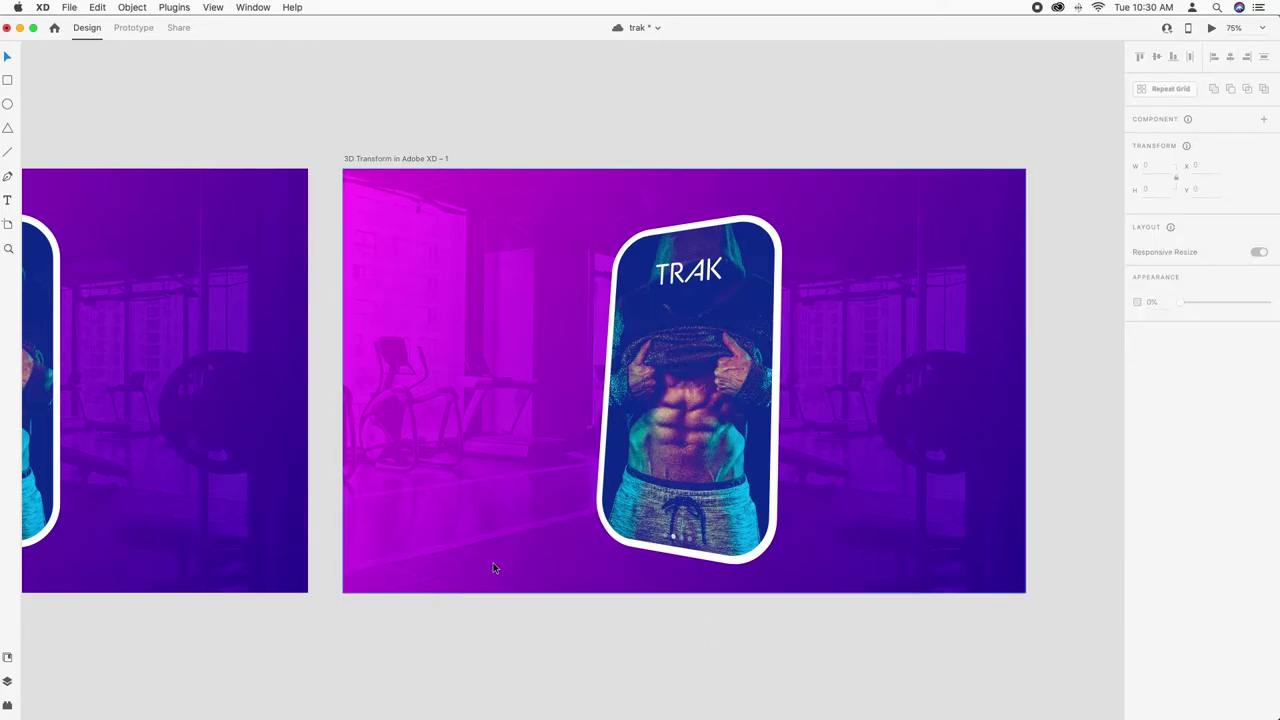
# Step: On the original artboard, draw a rectangle covering the phone screen and adjust its edges to about 362 by 651
pyautogui.moveTo(448, 521); pyautogui.dragTo(997, 531)
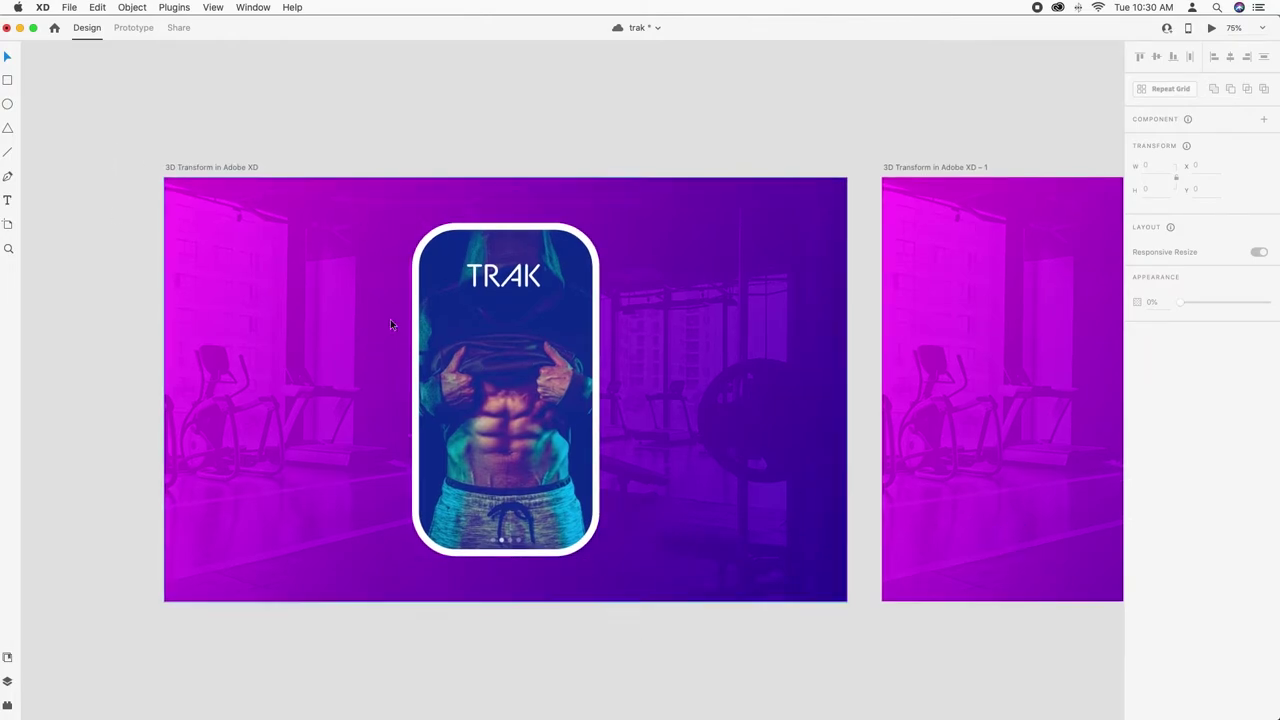
pyautogui.click(504, 232)
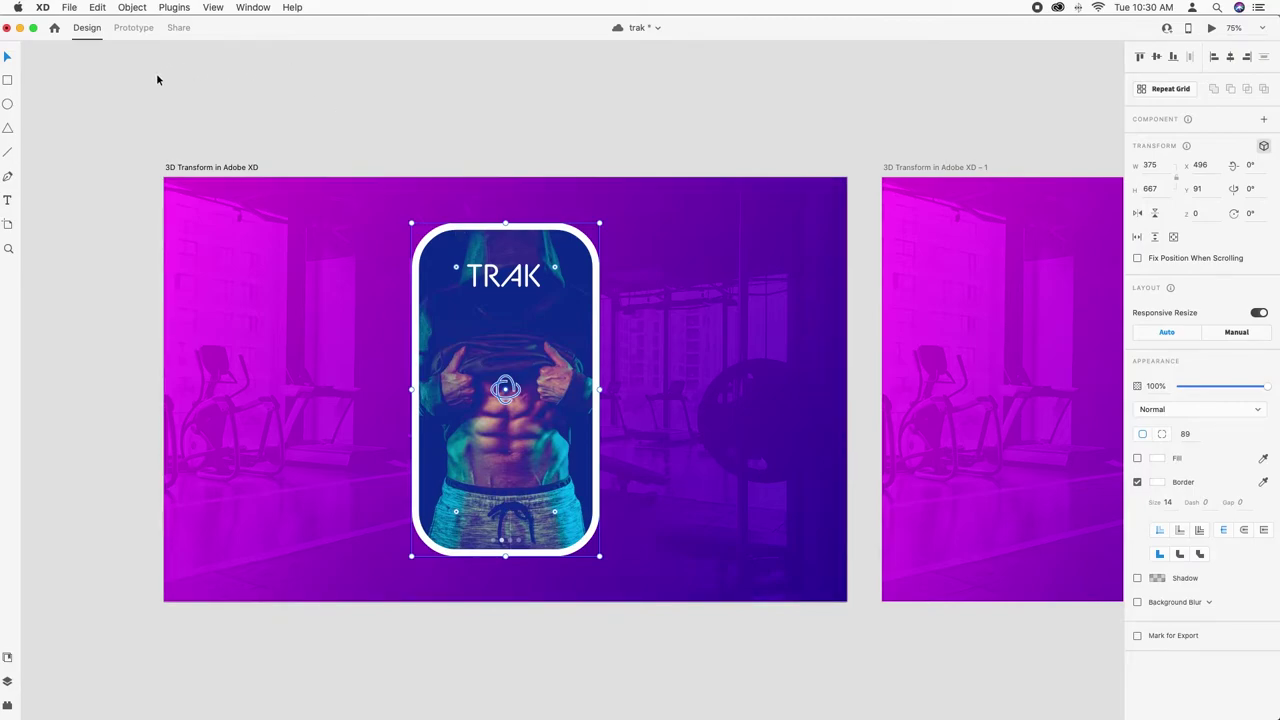
pyautogui.click(546, 131)
pyautogui.press('super+1')
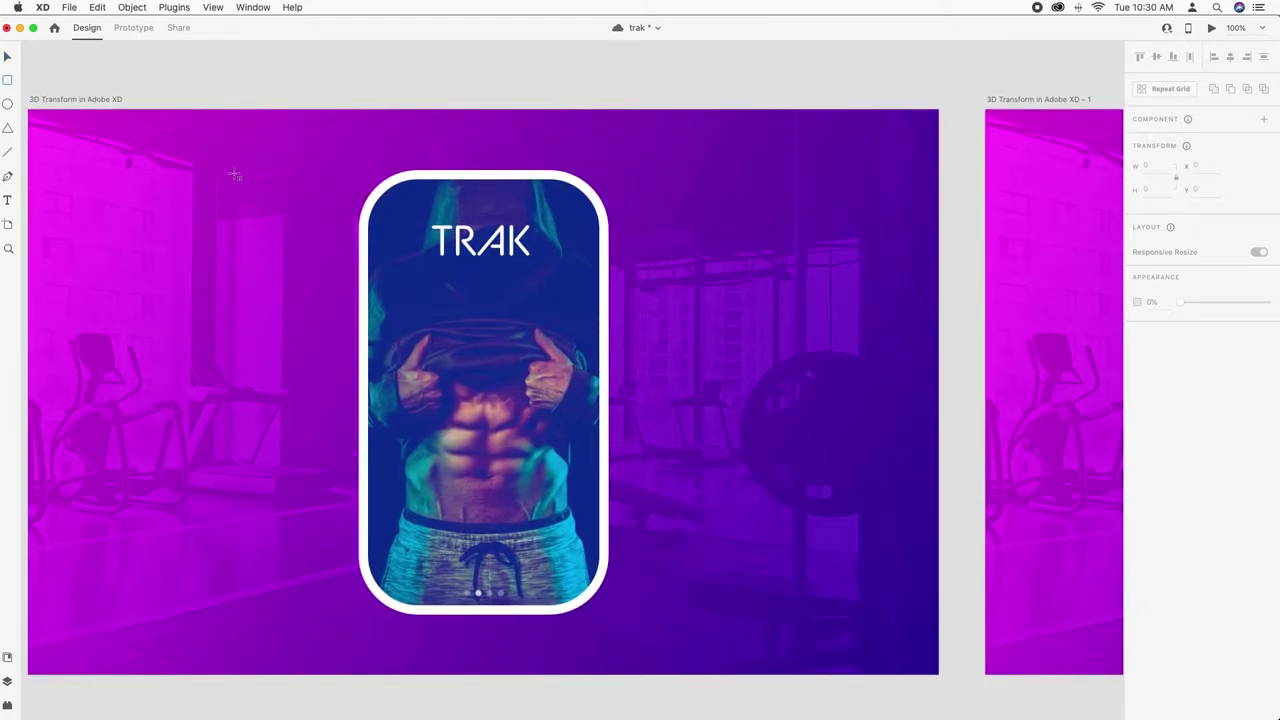
pyautogui.moveTo(368, 181); pyautogui.dragTo(604, 609)
pyautogui.press('v')
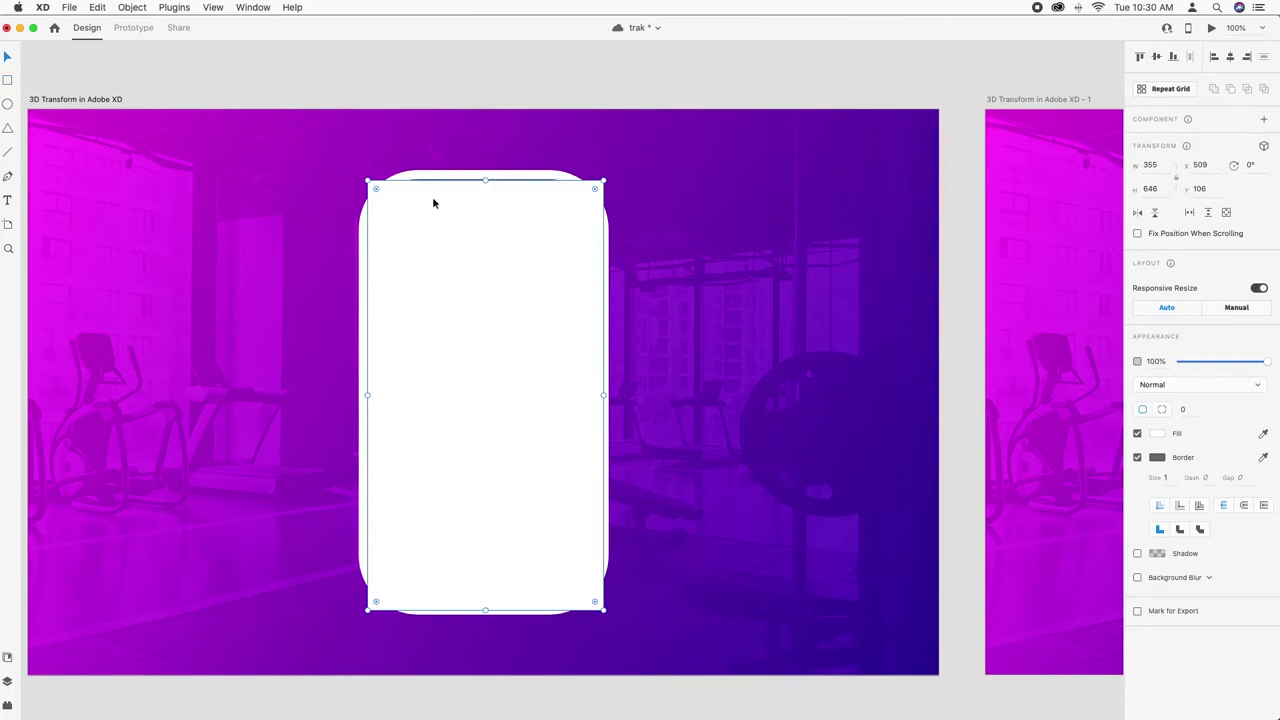
pyautogui.moveTo(486, 181); pyautogui.dragTo(486, 177)
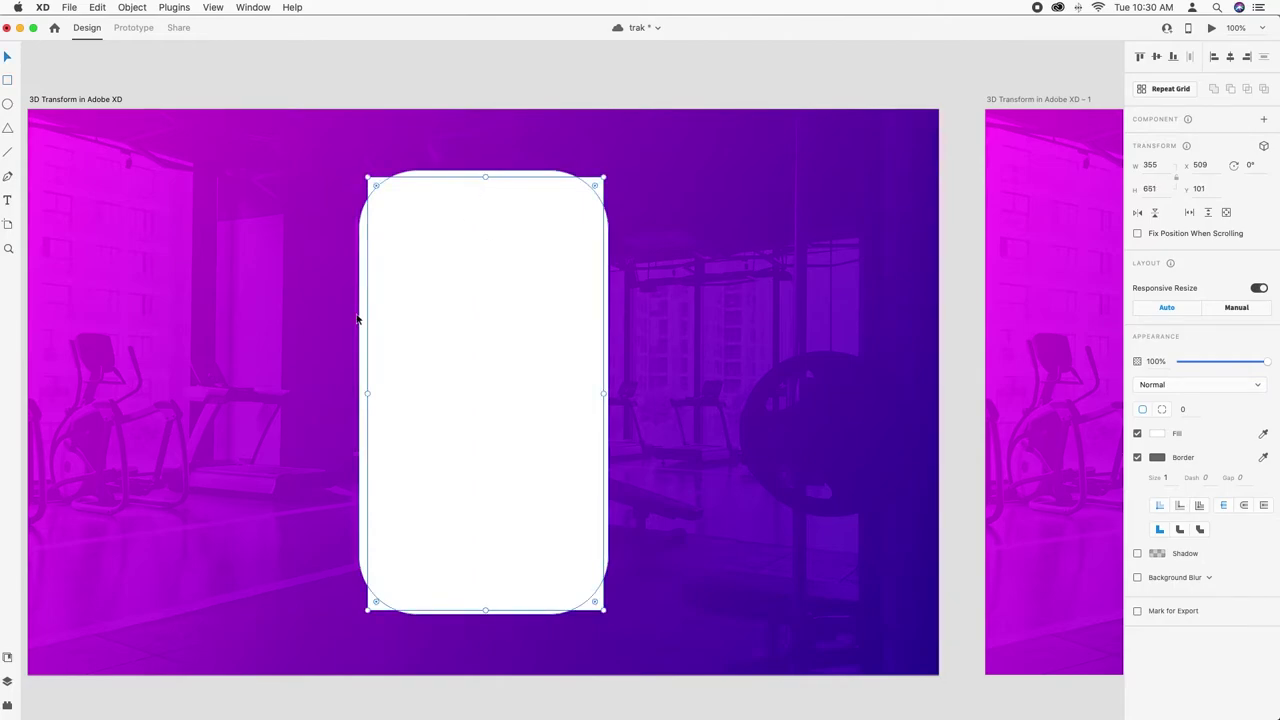
pyautogui.moveTo(368, 394); pyautogui.dragTo(362, 393)
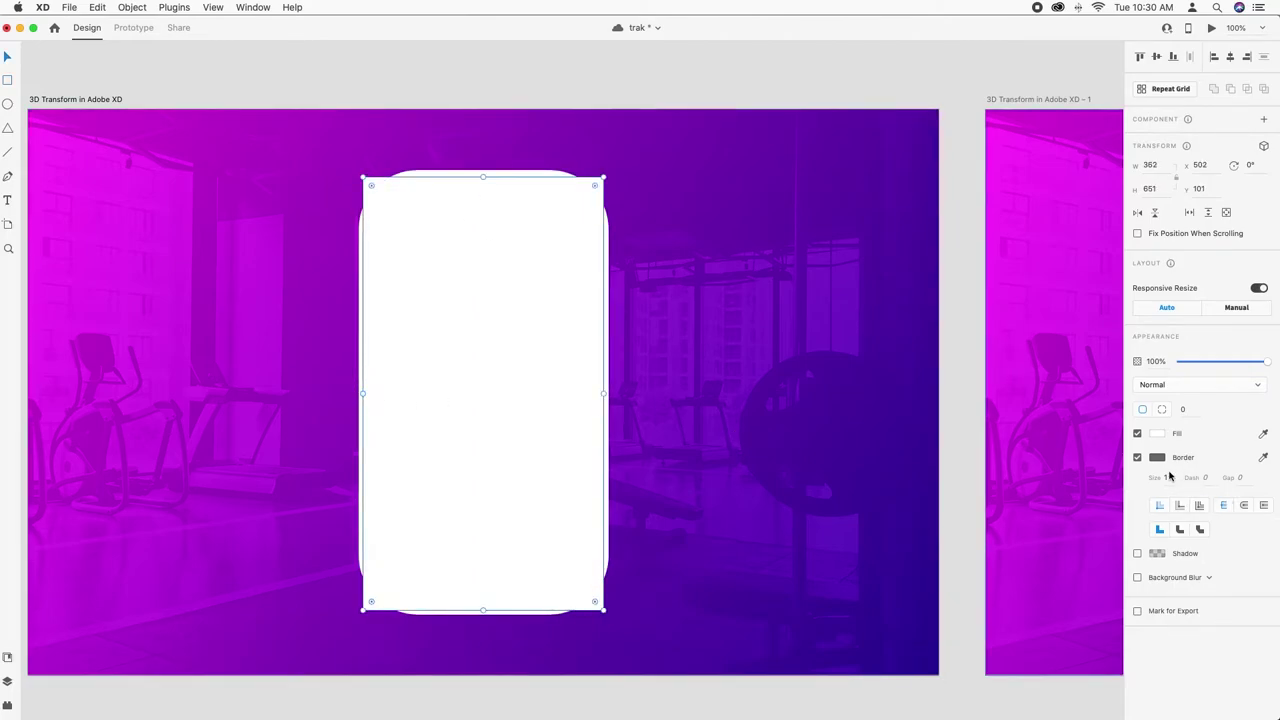
# Step: Remove the border of the rectangle over the phone screen and change its blend mode
pyautogui.click(1138, 458)
pyautogui.click(1170, 387)
pyautogui.click(1215, 455)
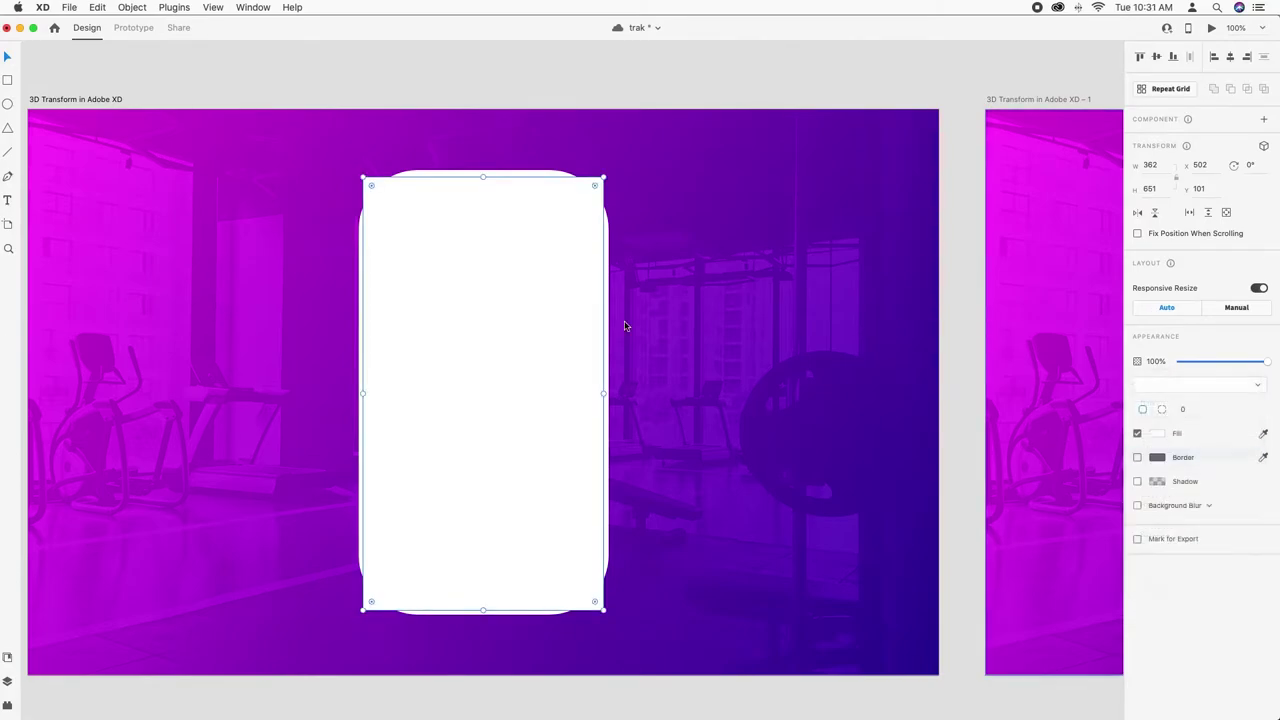
# Step: Lower the overlay rectangle's opacity to 28% in Screen blend mode and round its corners to a radius of 82
pyautogui.moveTo(1264, 364); pyautogui.dragTo(1205, 362)
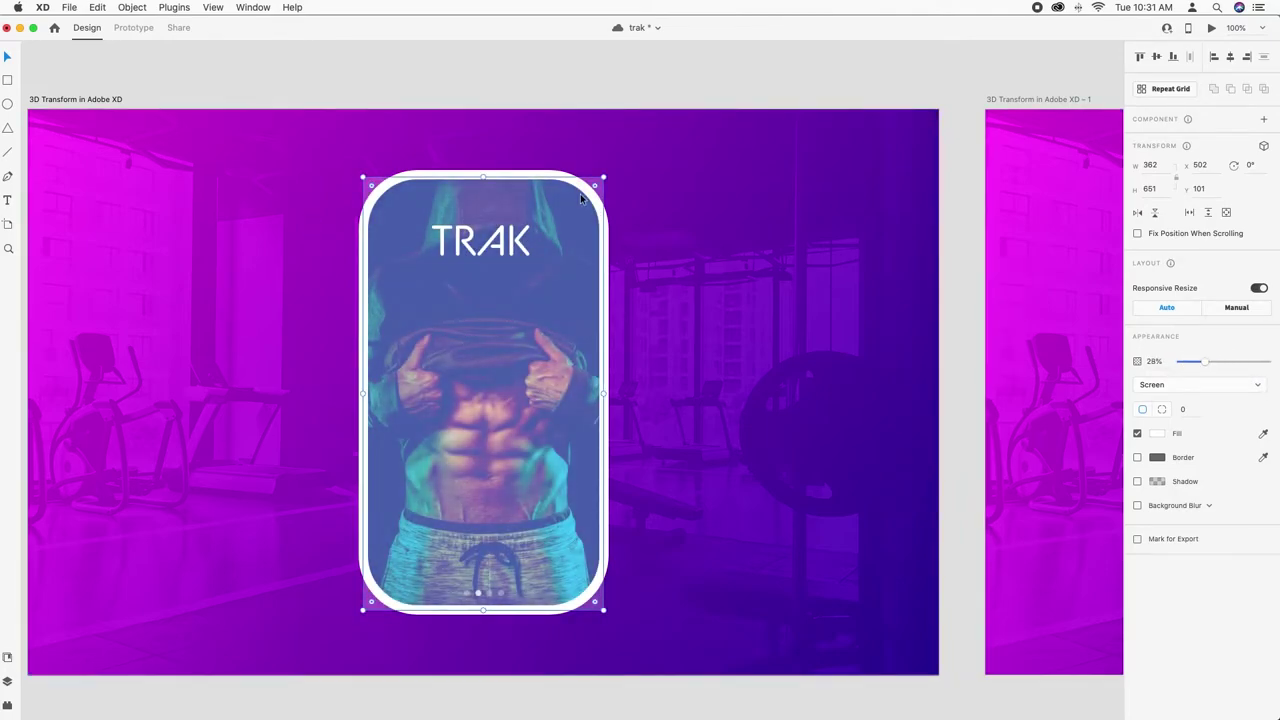
pyautogui.moveTo(594, 190); pyautogui.dragTo(565, 238)
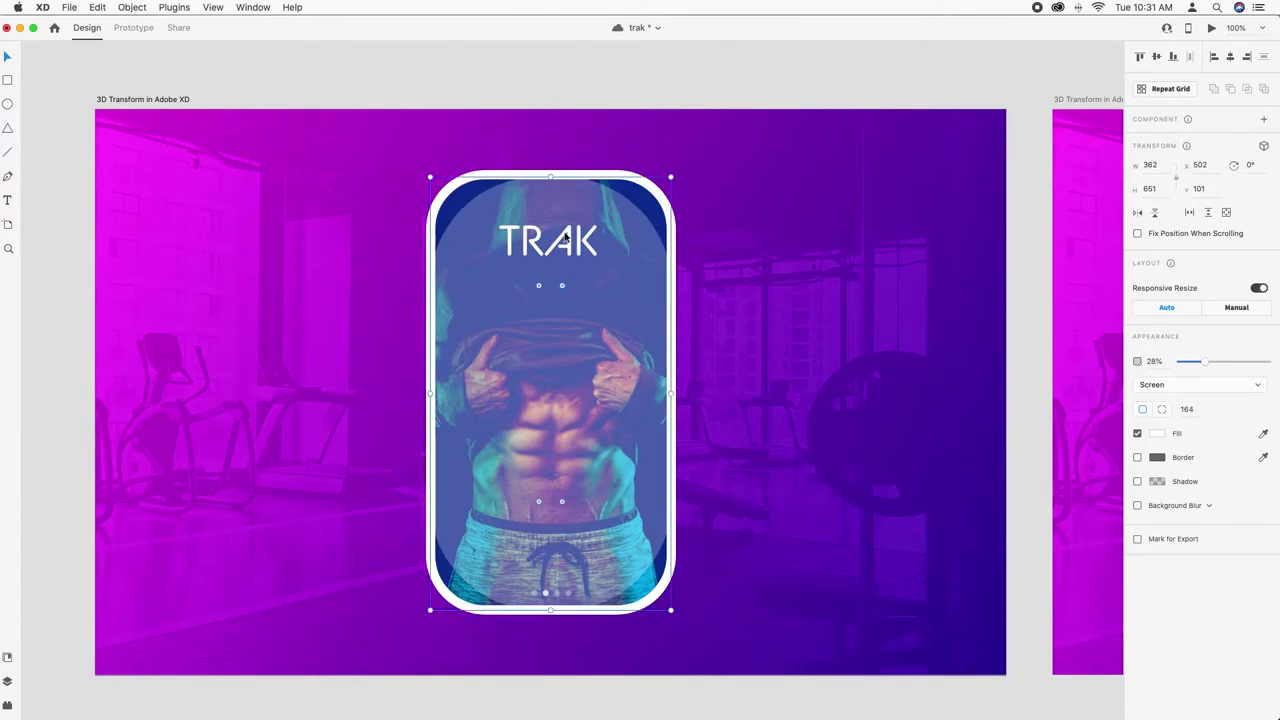
pyautogui.moveTo(562, 289); pyautogui.dragTo(616, 171)
pyautogui.click(1169, 386)
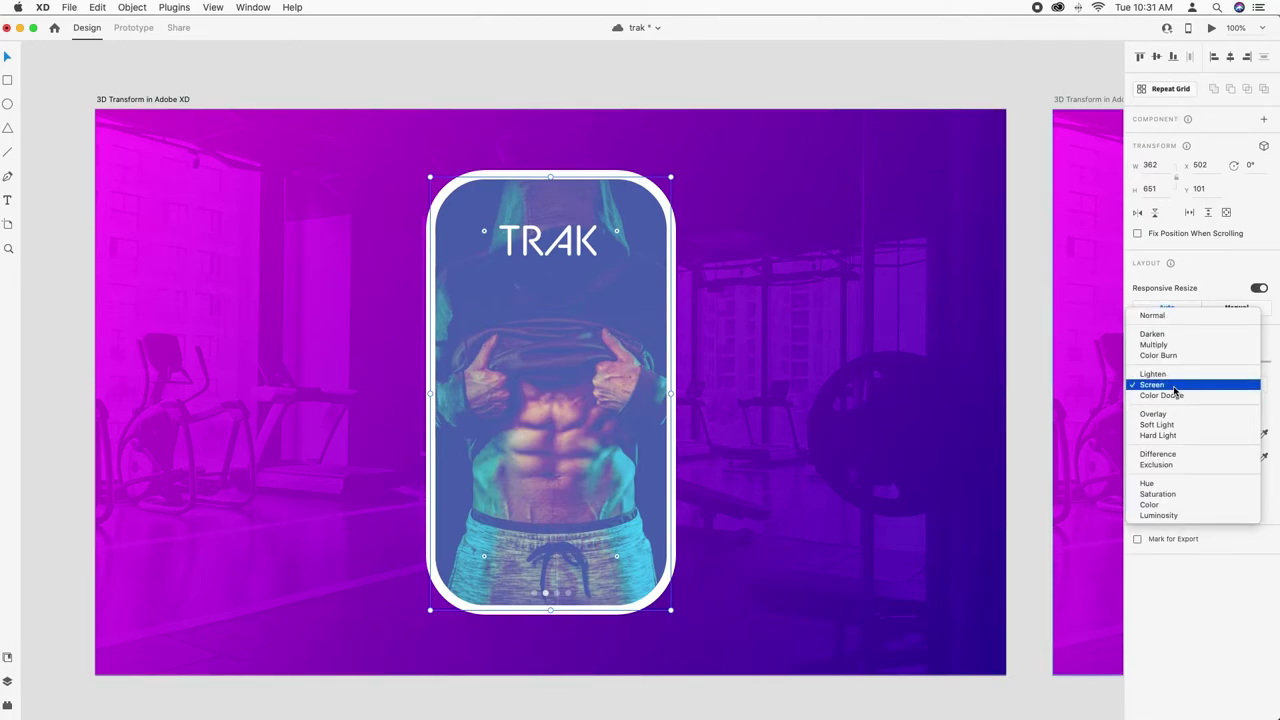
pyautogui.click(1172, 386)
# Step: Fill the overlay rectangle with a vertical linear gradient from white at 0% alpha to fully opaque white #FFFFFF
pyautogui.click(1157, 434)
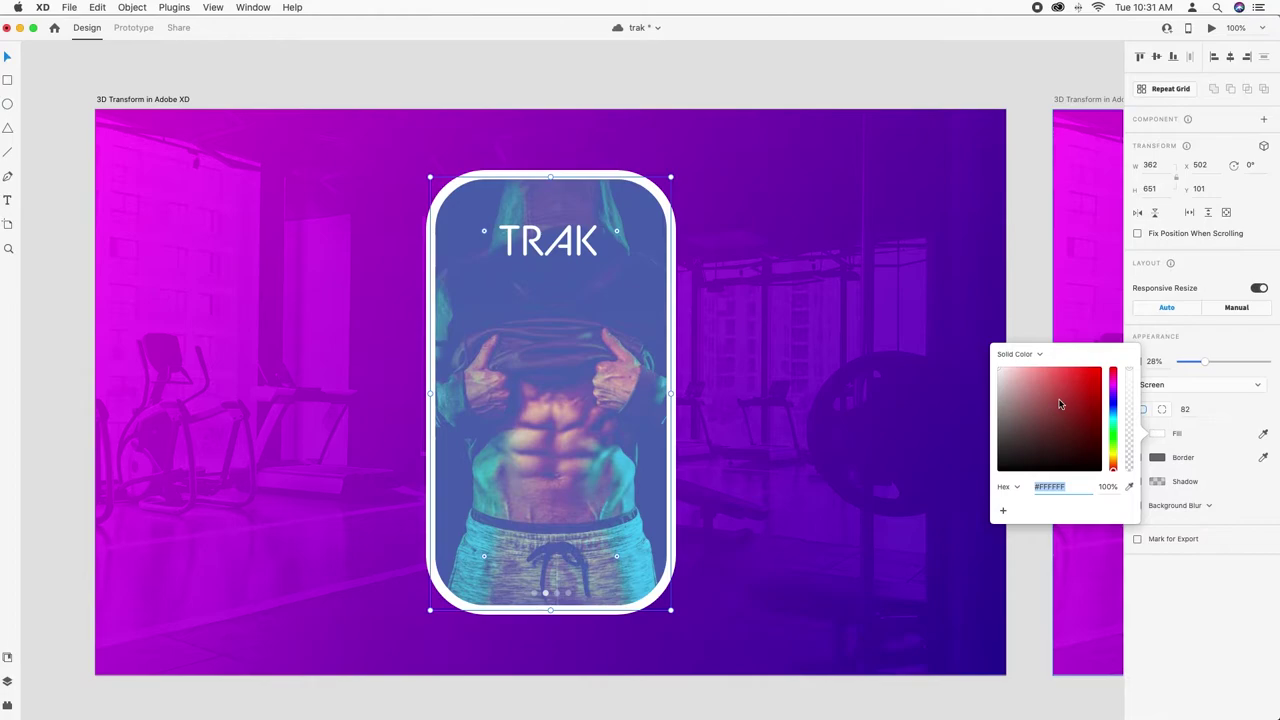
pyautogui.click(1040, 354)
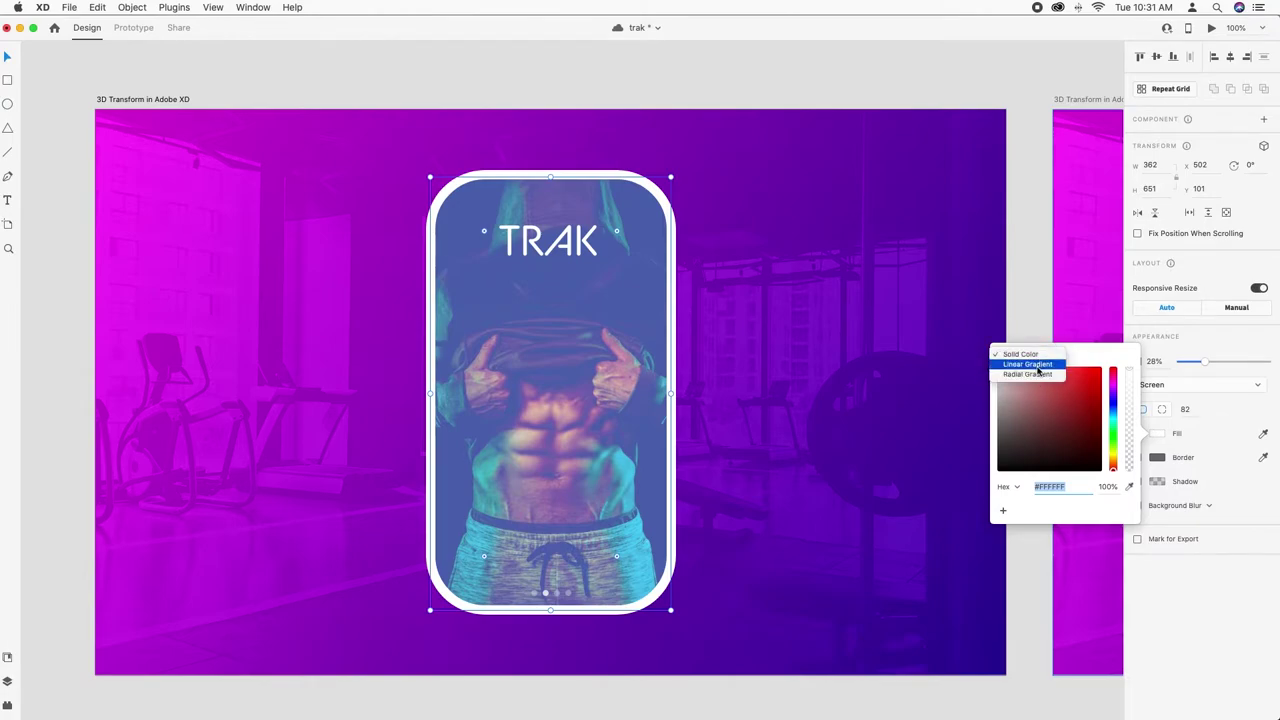
pyautogui.click(1030, 364)
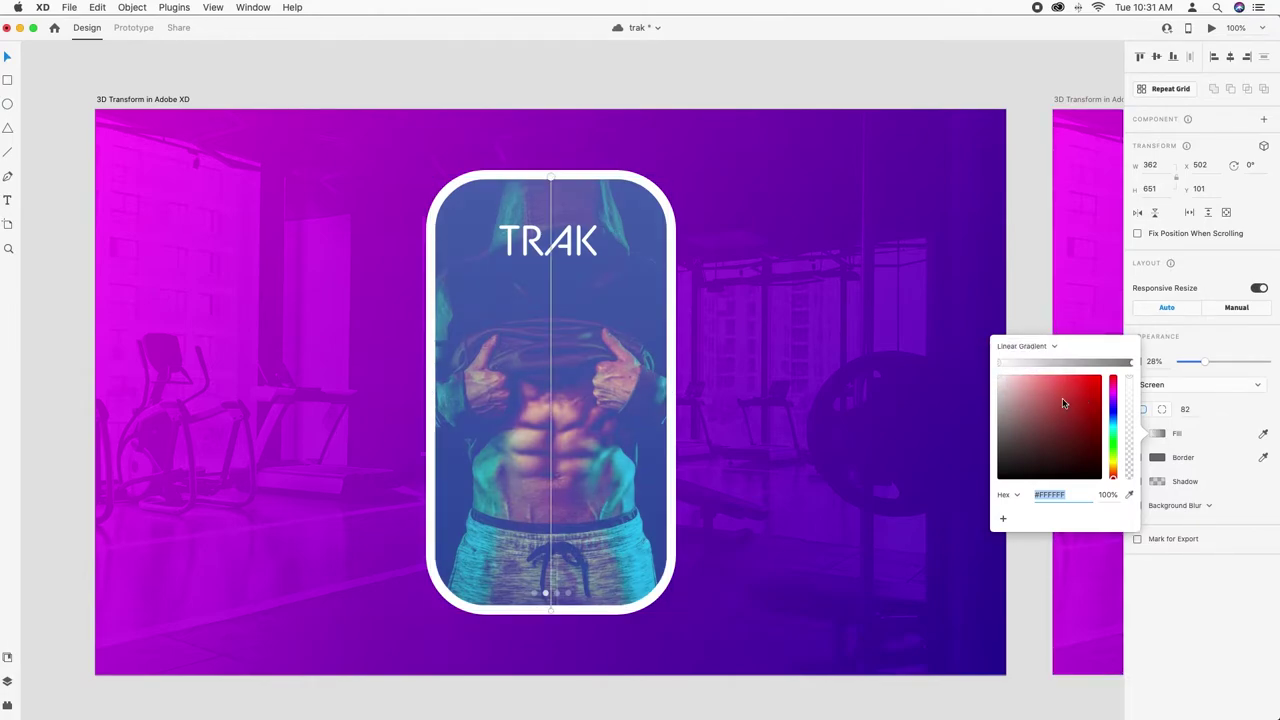
pyautogui.click(998, 363)
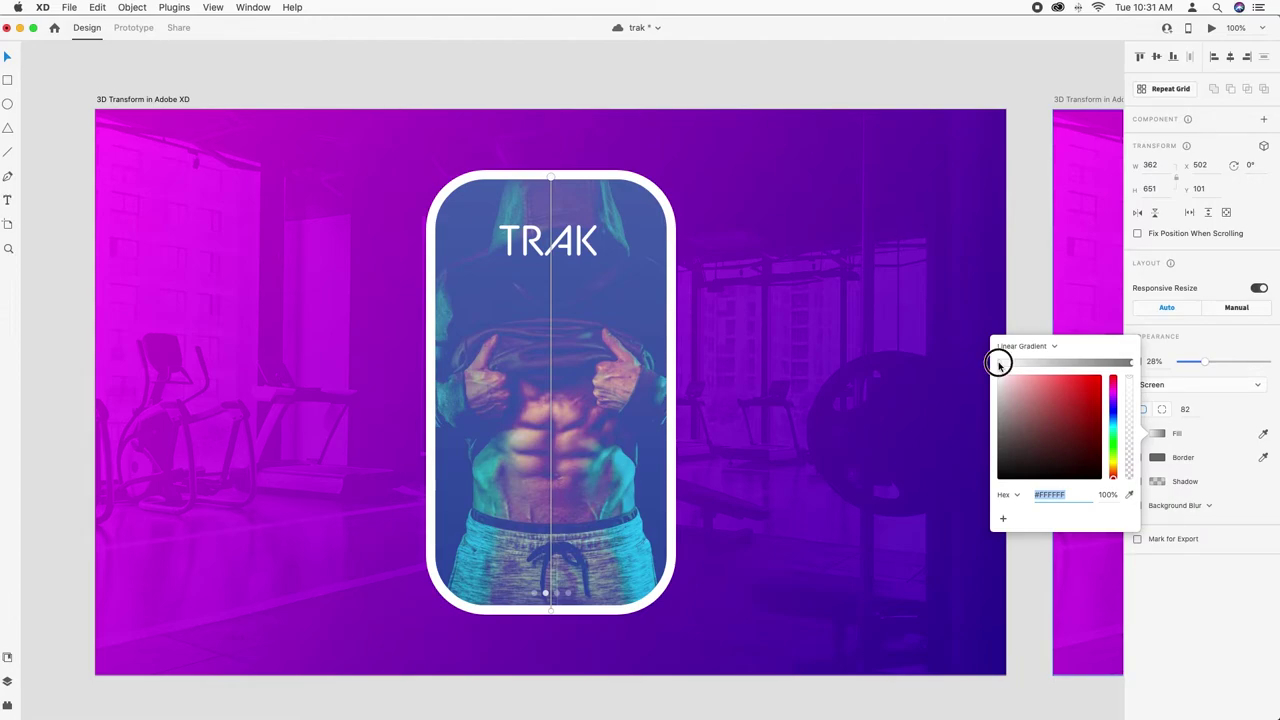
pyautogui.moveTo(1129, 380); pyautogui.dragTo(1133, 537)
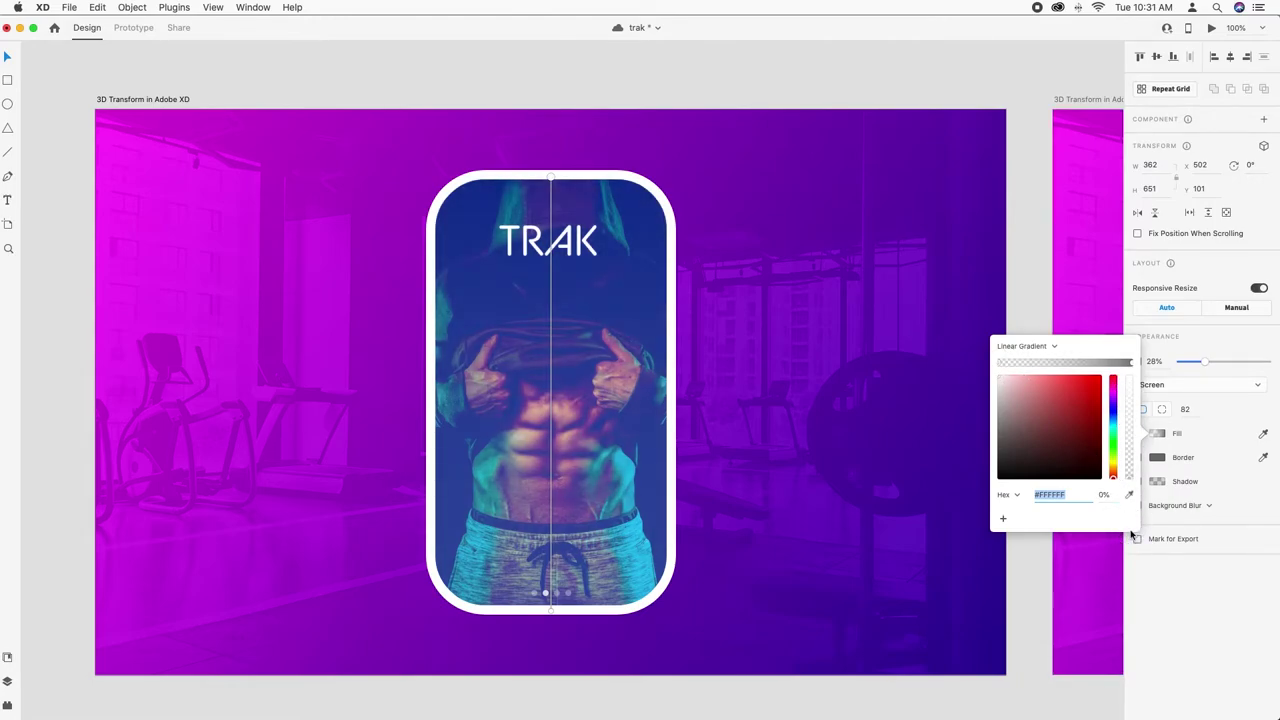
pyautogui.click(1131, 364)
pyautogui.moveTo(1080, 405); pyautogui.dragTo(894, 357)
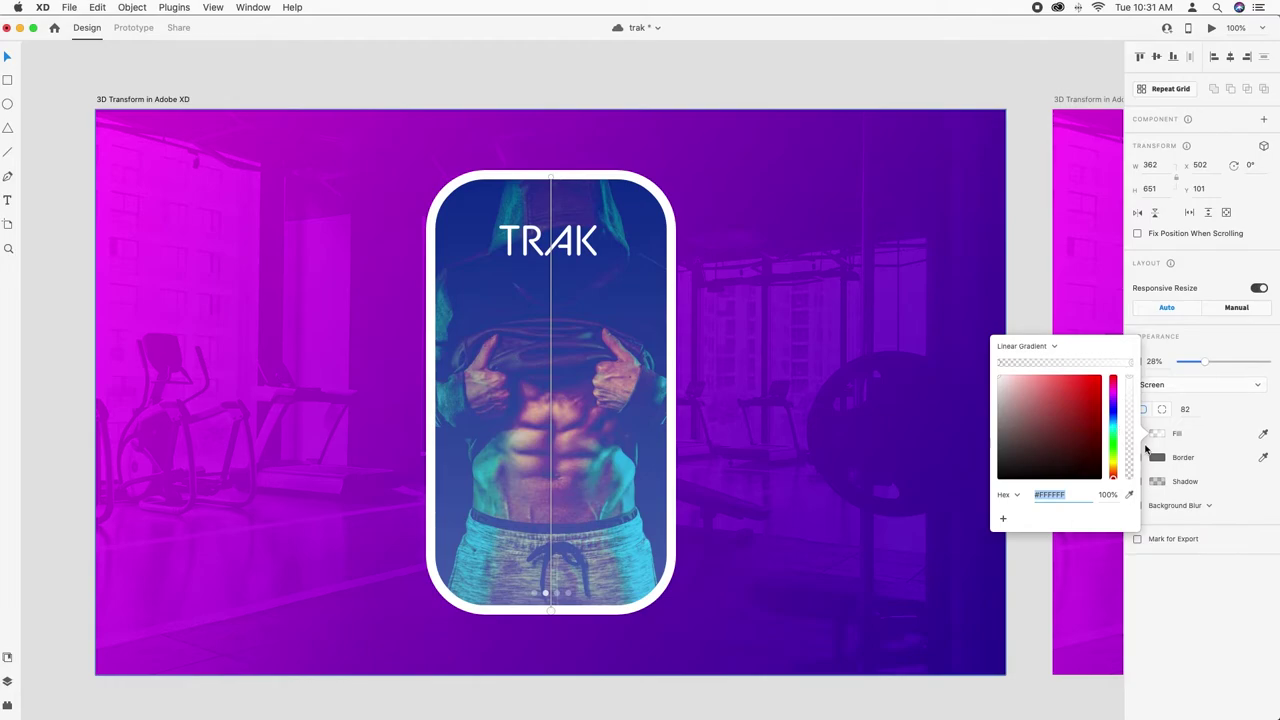
pyautogui.click(1215, 577)
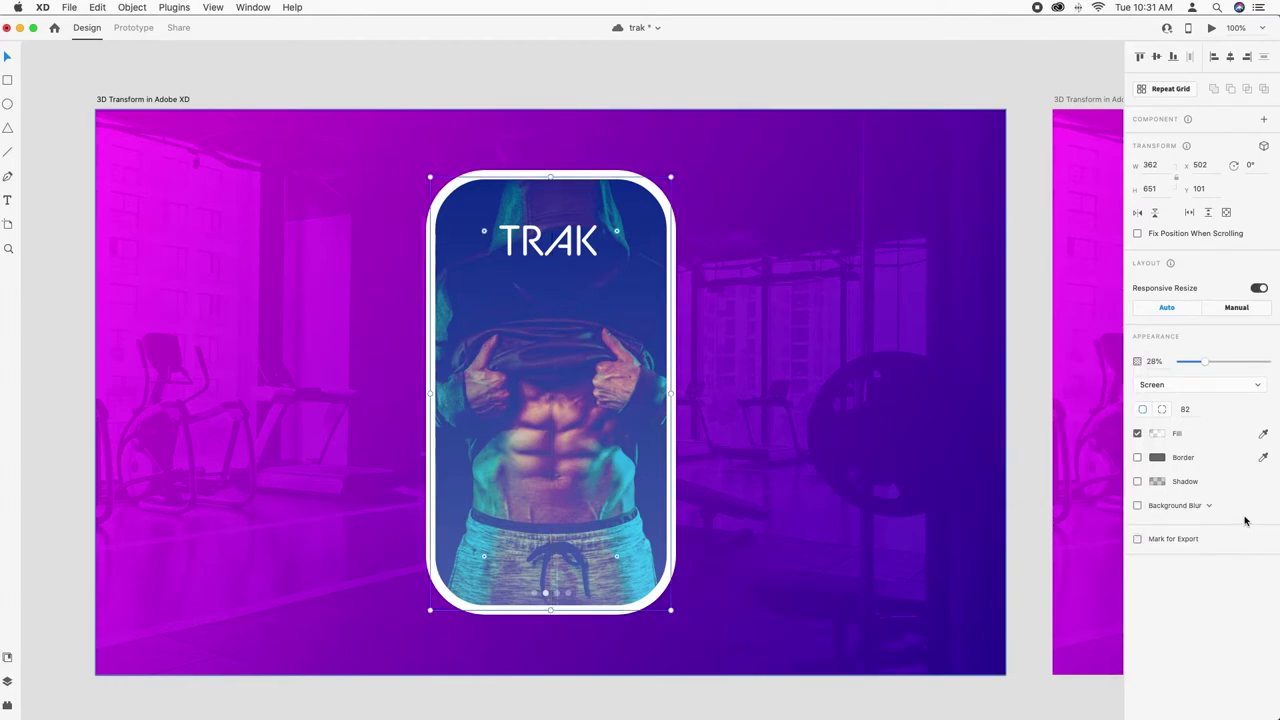
# Step: Set the overlay rectangle's opacity to 35% and stack it above the masked image but behind the phone frame
pyautogui.moveTo(1205, 364)
pyautogui.mouseDown()
pyautogui.moveTo(1189, 363)
pyautogui.moveTo(1209, 361)
pyautogui.mouseUp()
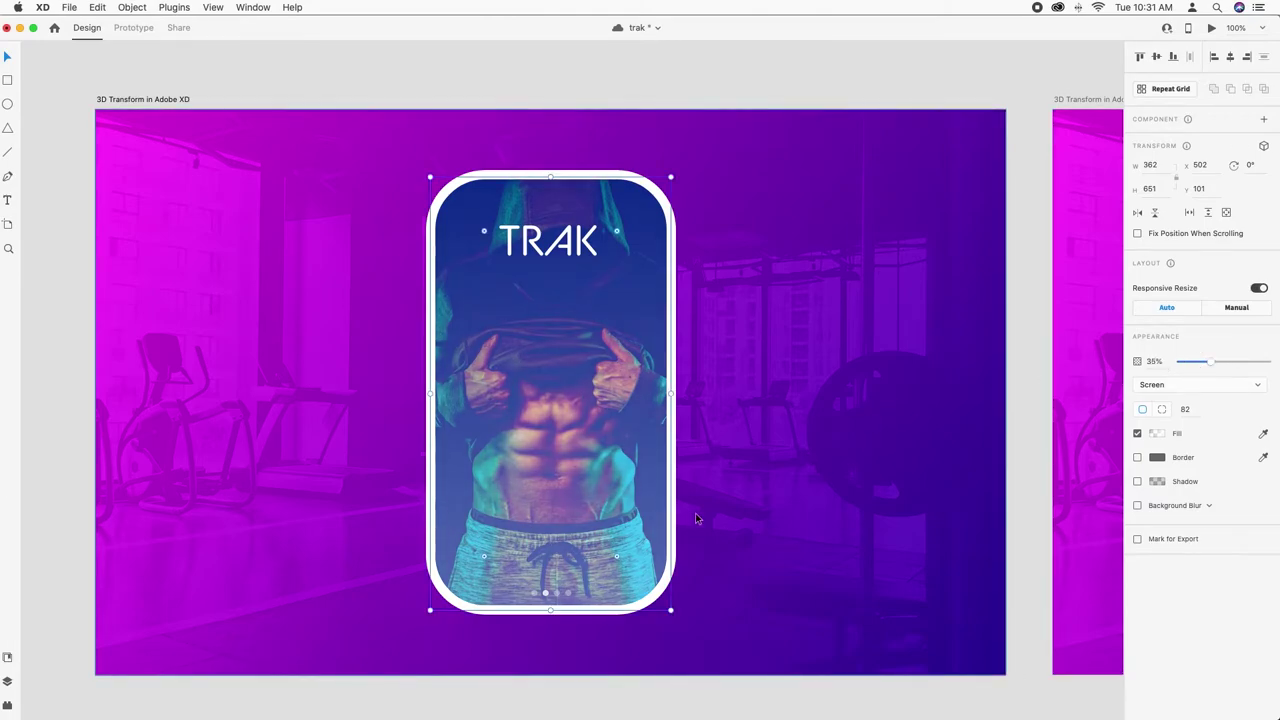
pyautogui.press('super+bracketleft')
pyautogui.press('super+bracketright')
pyautogui.press('super+bracketright')
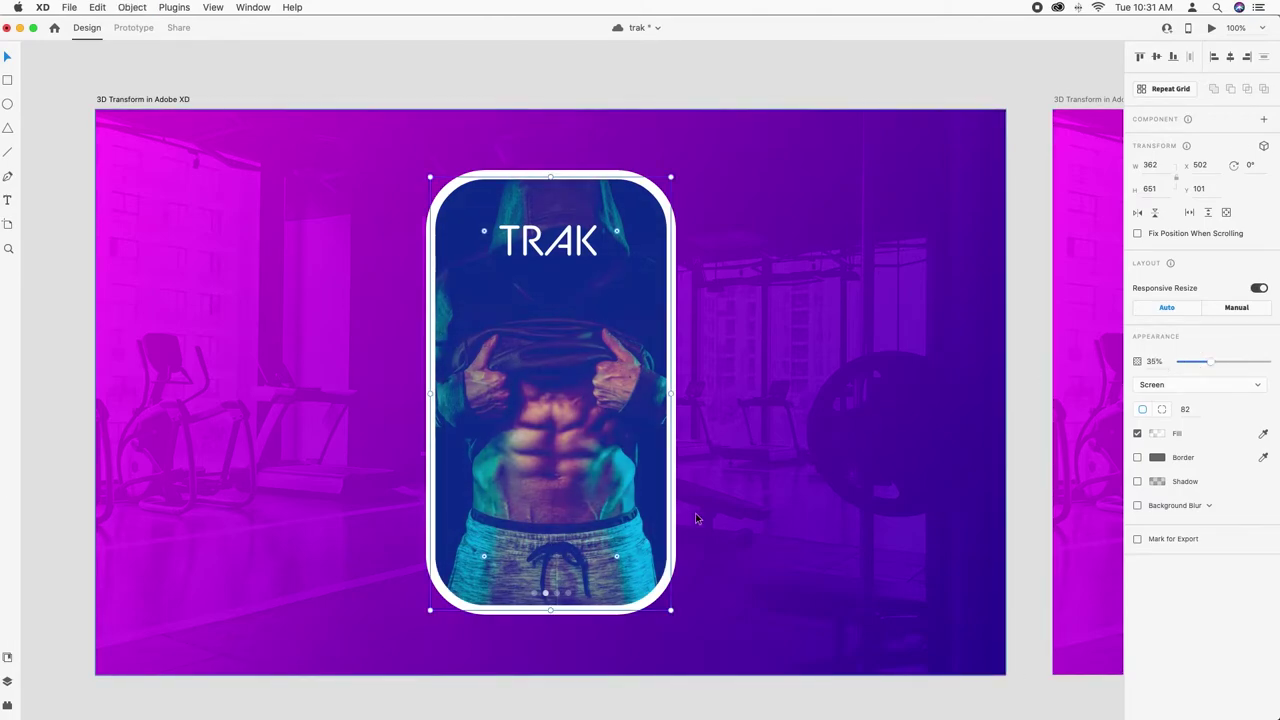
# Step: Select the phone frame, gradient overlay and masked image on the original artboard and copy them together
pyautogui.press('super+minus')
pyautogui.press('super+y')
pyautogui.press('super+a')
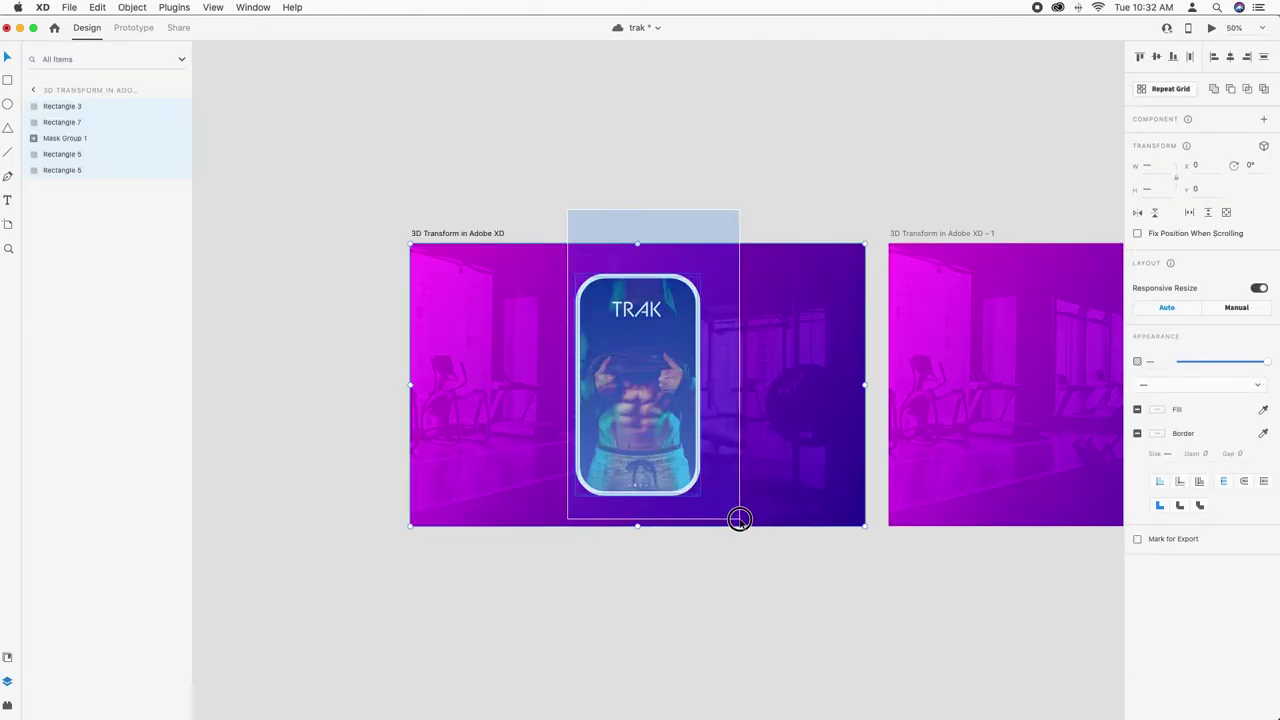
pyautogui.click(736, 550)
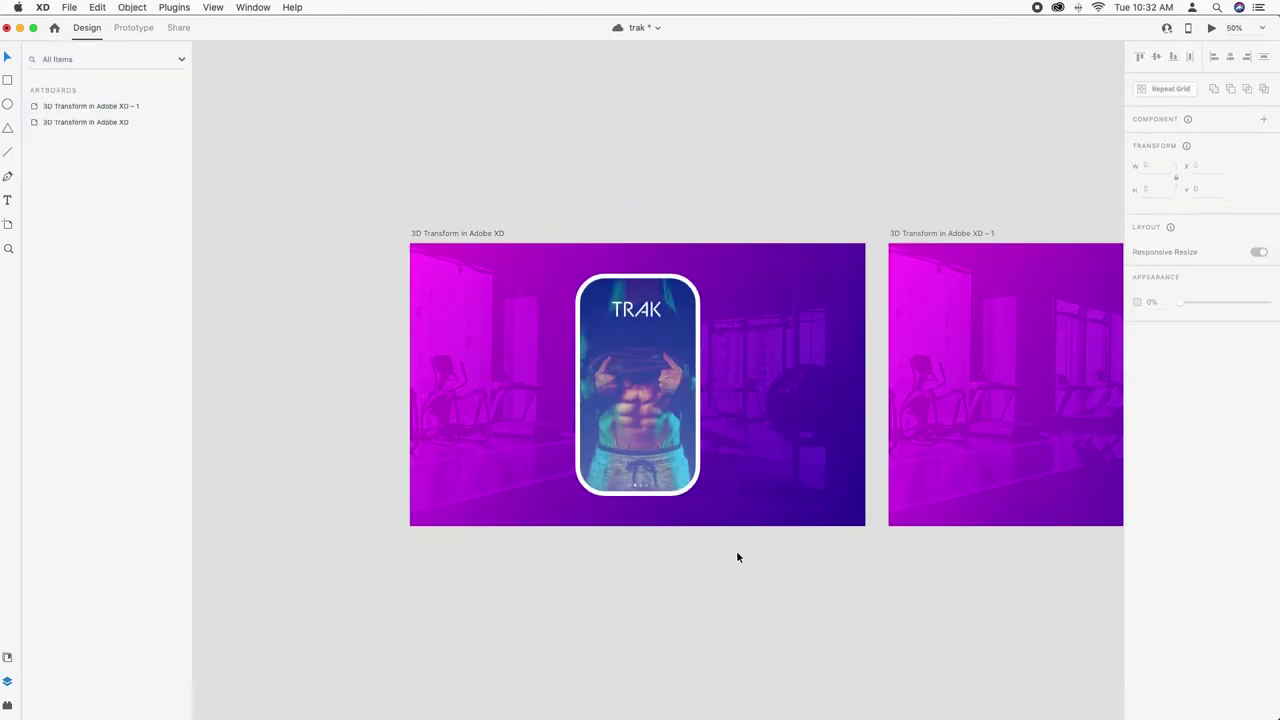
pyautogui.moveTo(627, 485); pyautogui.dragTo(634, 486)
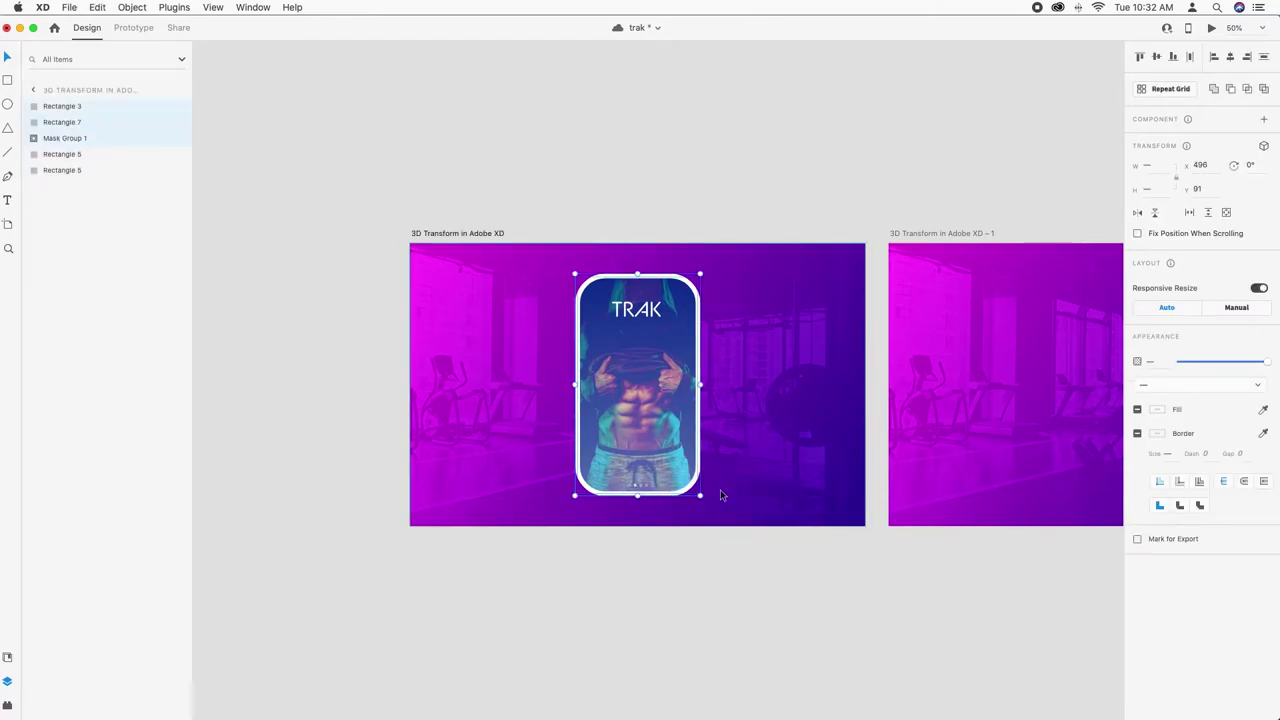
pyautogui.press('super+0')
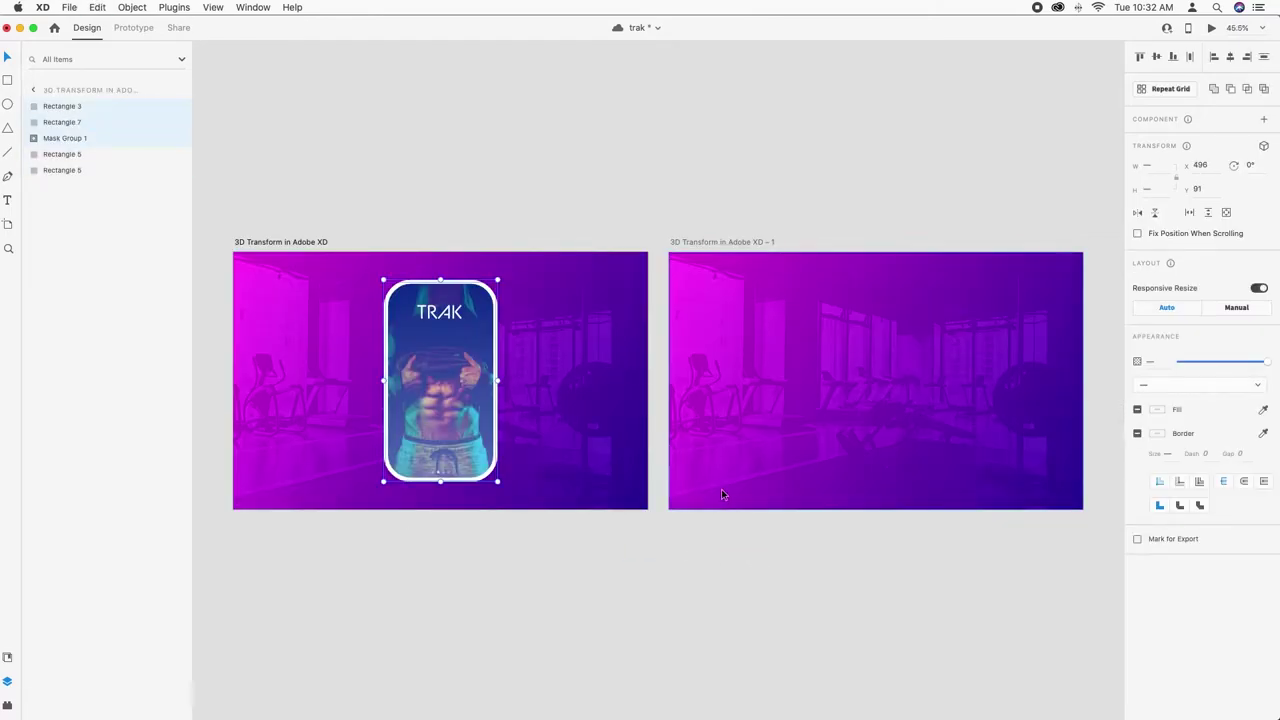
pyautogui.scroll(5, 722, 494)
pyautogui.hscroll(-10, 722, 494)
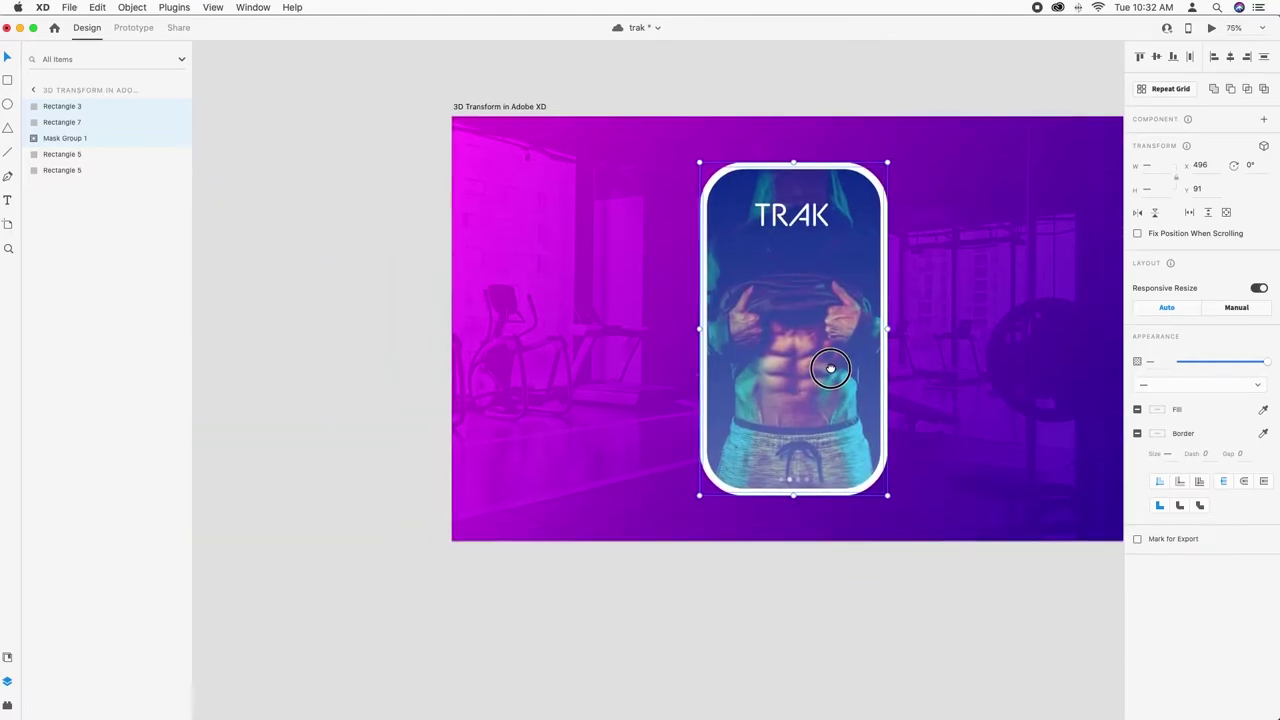
pyautogui.rightClick(800, 343)
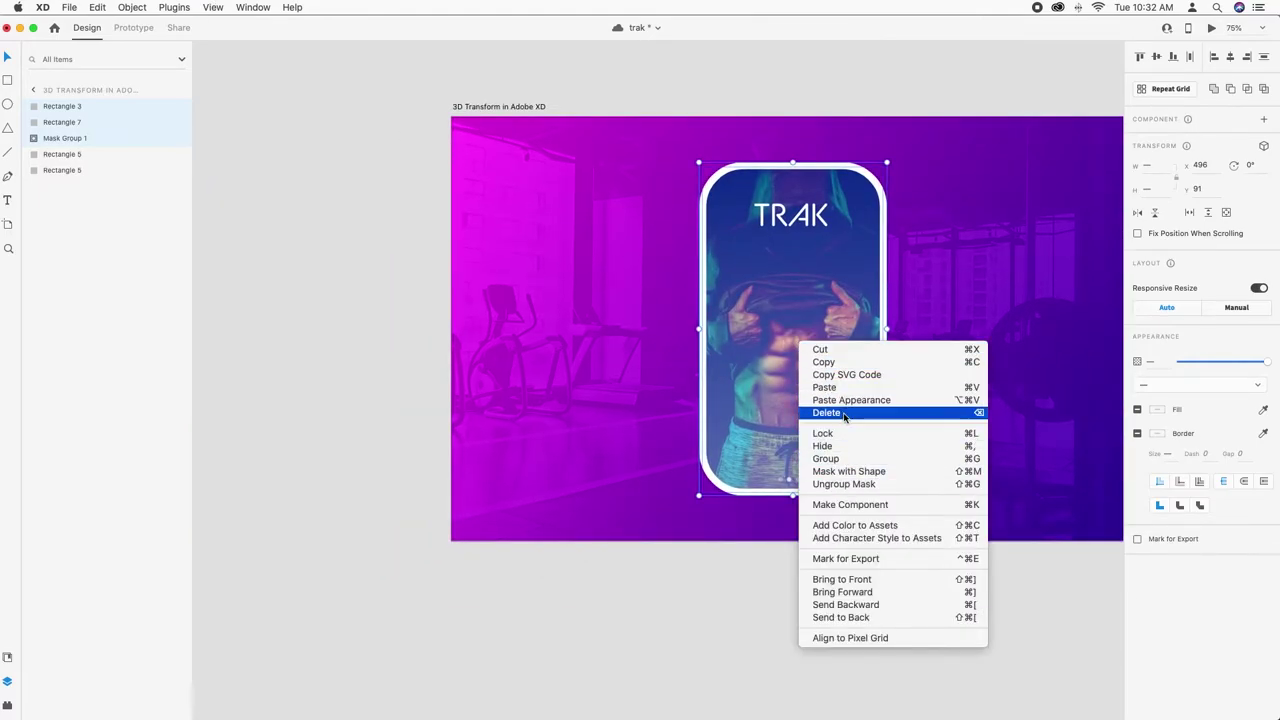
pyautogui.click(824, 362)
# Step: Paste the copied phone layers onto the second artboard over the gym background
pyautogui.hscroll(5, 900, 437)
pyautogui.hscroll(15, 900, 437)
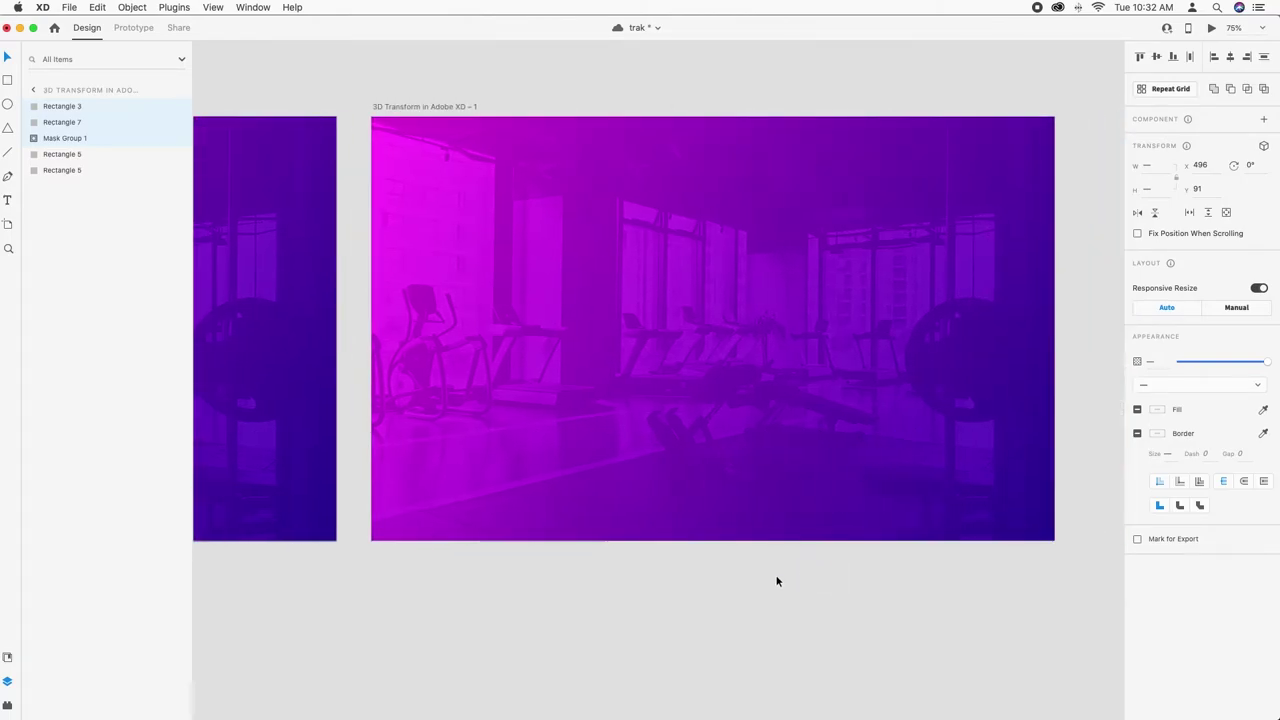
pyautogui.click(777, 581)
pyautogui.click(809, 466)
pyautogui.press('super+0')
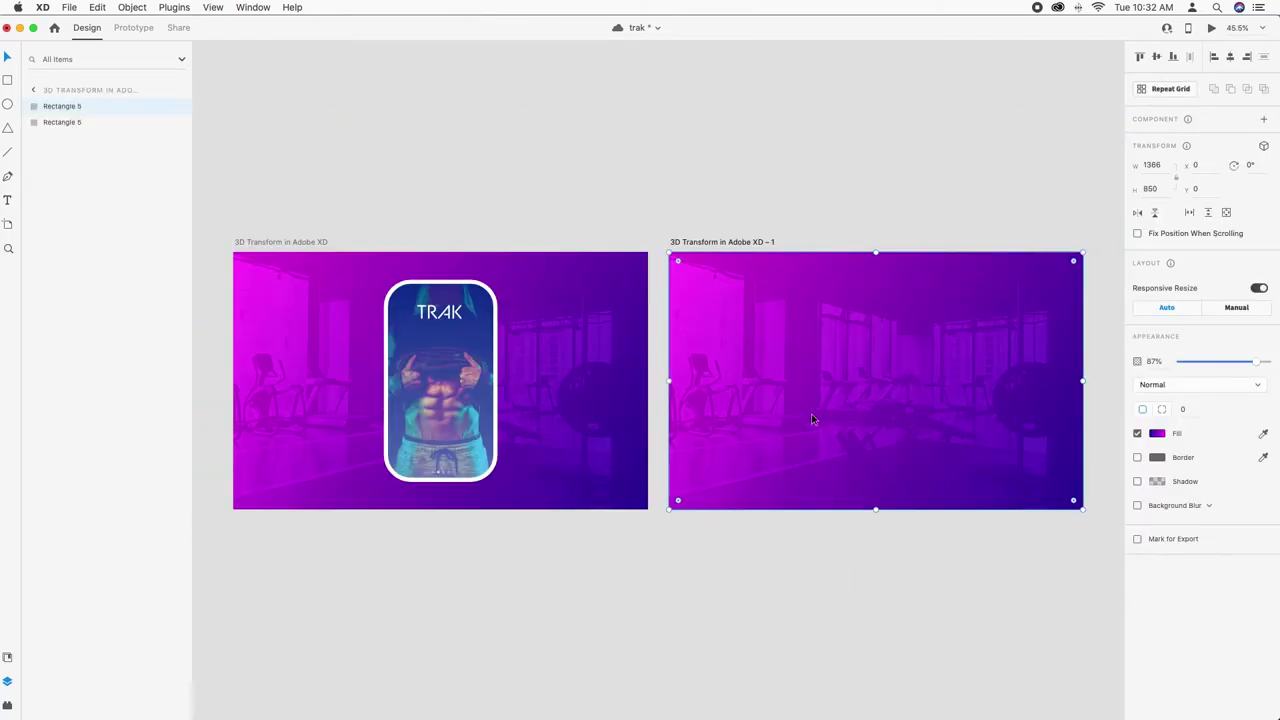
pyautogui.press('z')
pyautogui.moveTo(667, 249); pyautogui.dragTo(986, 517)
pyautogui.press('super+v')
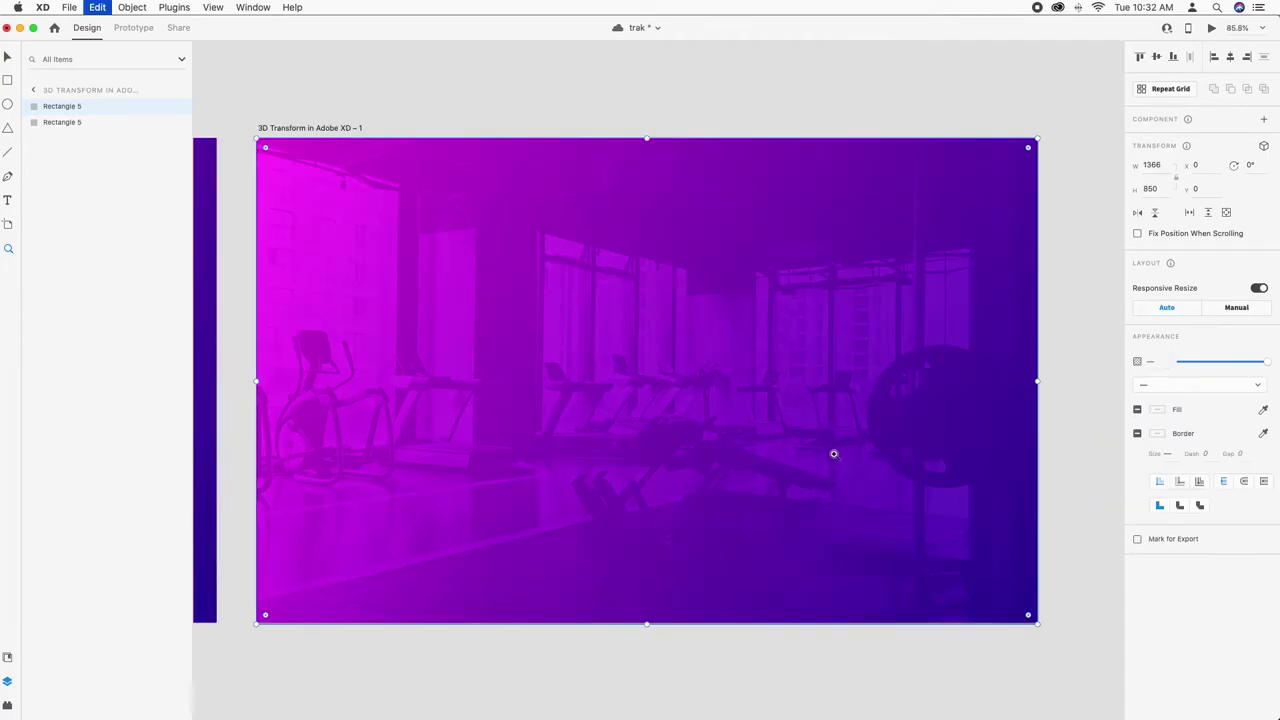
pyautogui.click(9, 58)
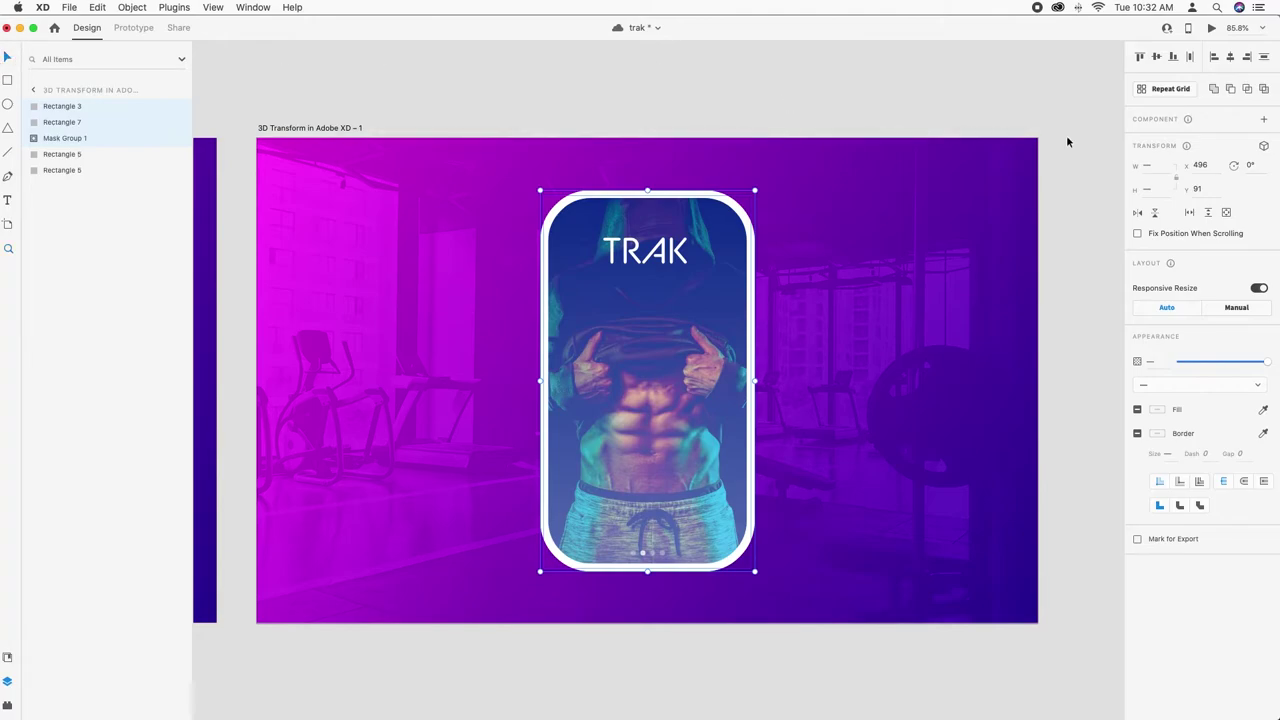
# Step: On the second artboard, make the transparent end of the overlay's gradient partly opaque and set the overlay's opacity to 36%
pyautogui.click(1071, 340)
pyautogui.click(703, 360)
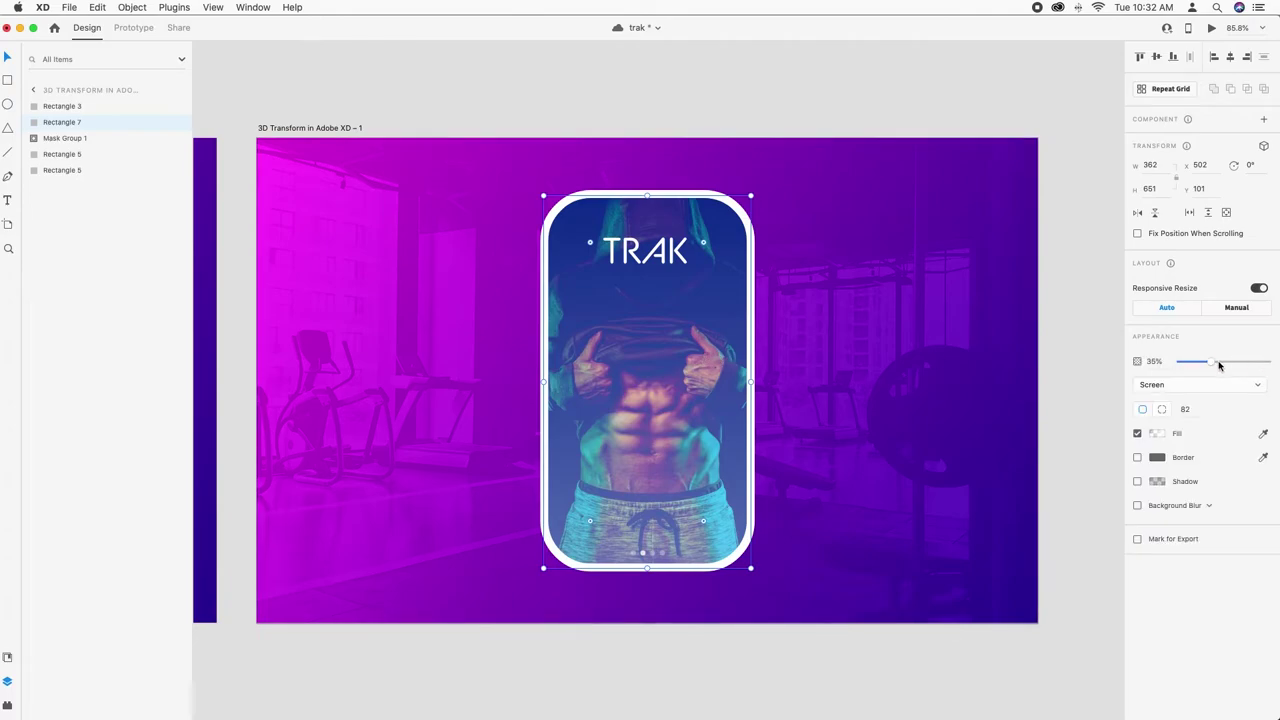
pyautogui.moveTo(1214, 365); pyautogui.dragTo(1226, 367)
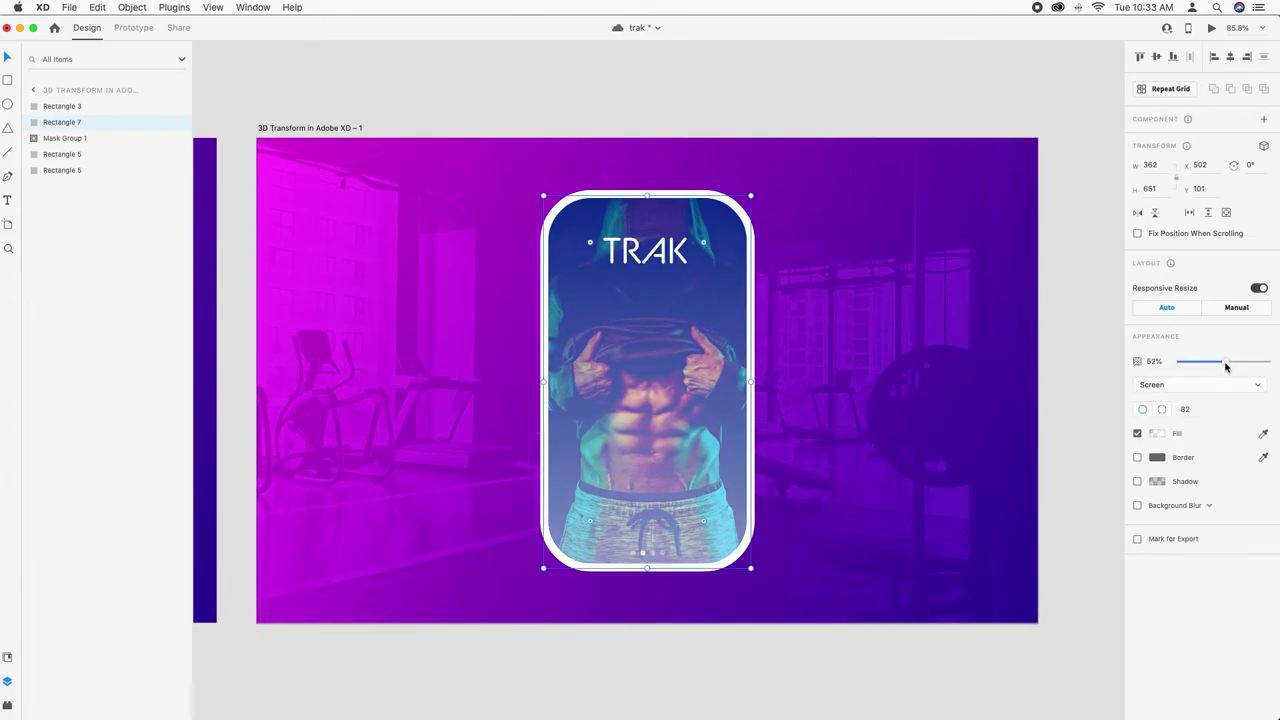
pyautogui.click(1157, 434)
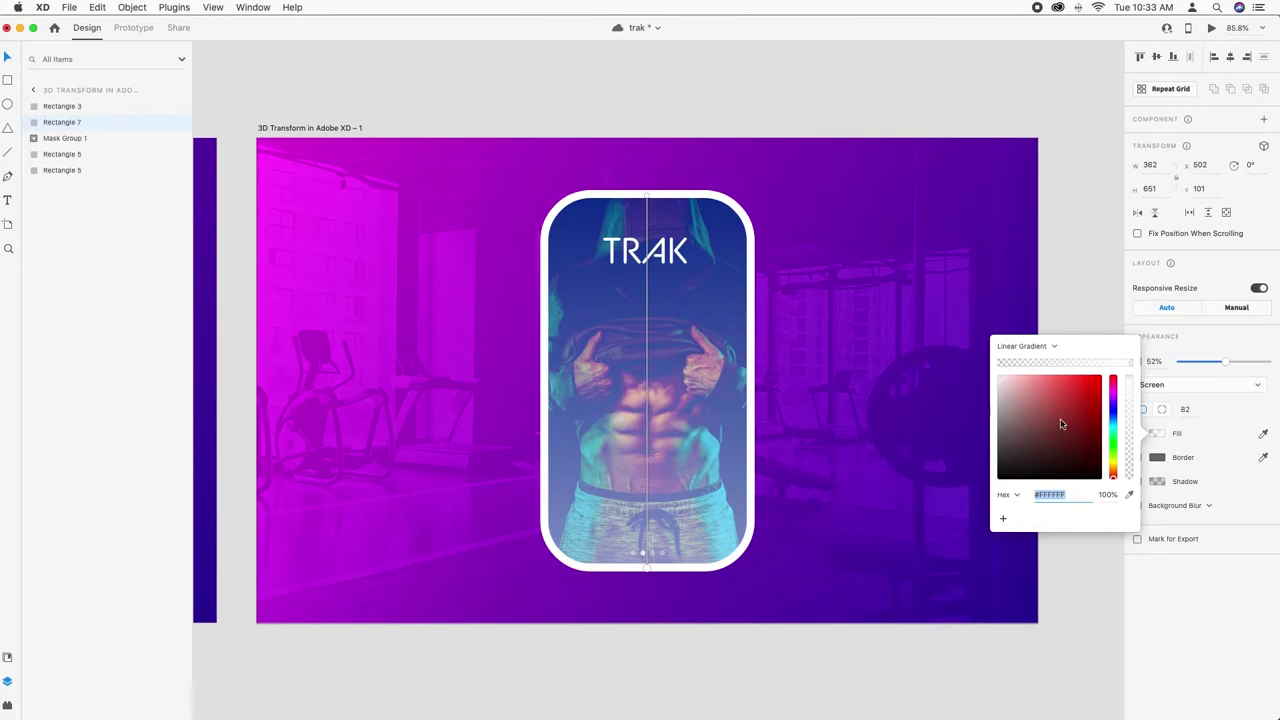
pyautogui.moveTo(999, 365); pyautogui.dragTo(1057, 372)
pyautogui.moveTo(1129, 481)
pyautogui.mouseDown()
pyautogui.moveTo(1126, 363)
pyautogui.moveTo(1134, 461)
pyautogui.mouseUp()
pyautogui.moveTo(1228, 362)
pyautogui.mouseDown()
pyautogui.moveTo(1200, 362)
pyautogui.moveTo(1223, 362)
pyautogui.moveTo(1211, 364)
pyautogui.mouseUp()
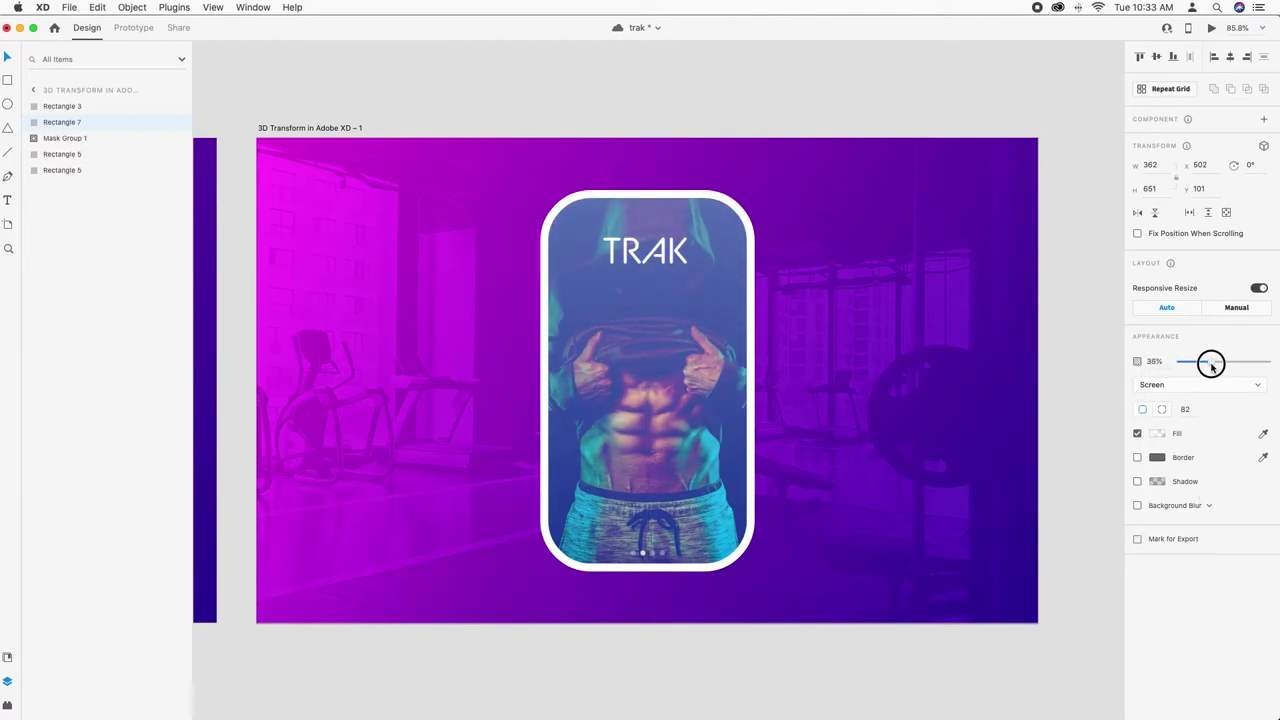
pyautogui.click(839, 634)
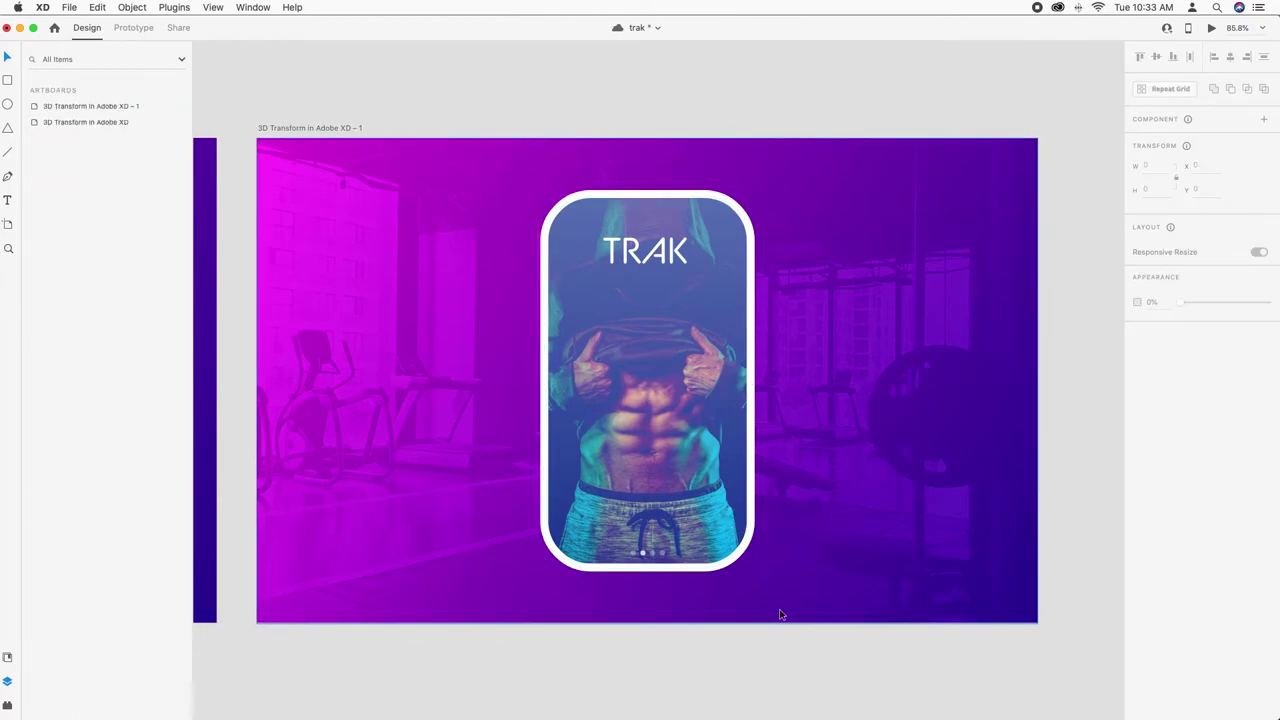
# Step: Group the second artboard's phone frame, overlay and image, and rotate the group in 3D to about 8° on X and -21° on Y
pyautogui.click(682, 386)
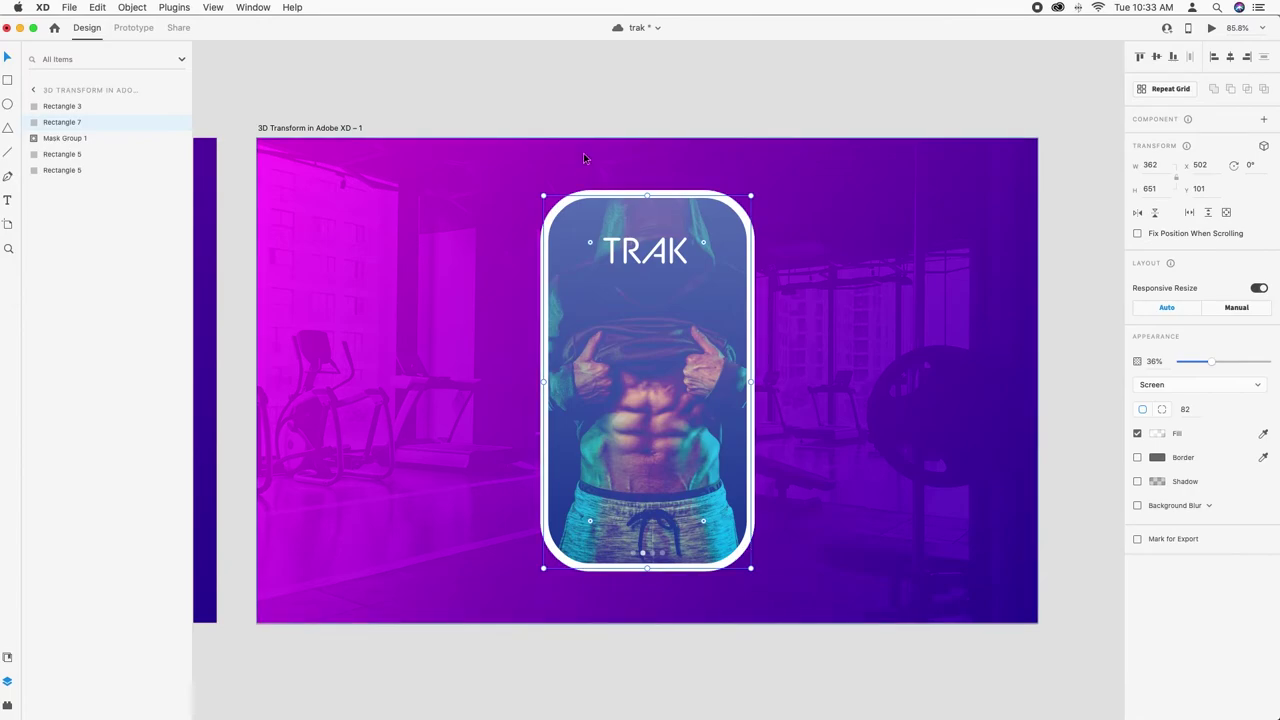
pyautogui.keyDown('shift'); pyautogui.click(640, 309); pyautogui.keyUp('shift')
pyautogui.rightClick(653, 289)
pyautogui.click(697, 408)
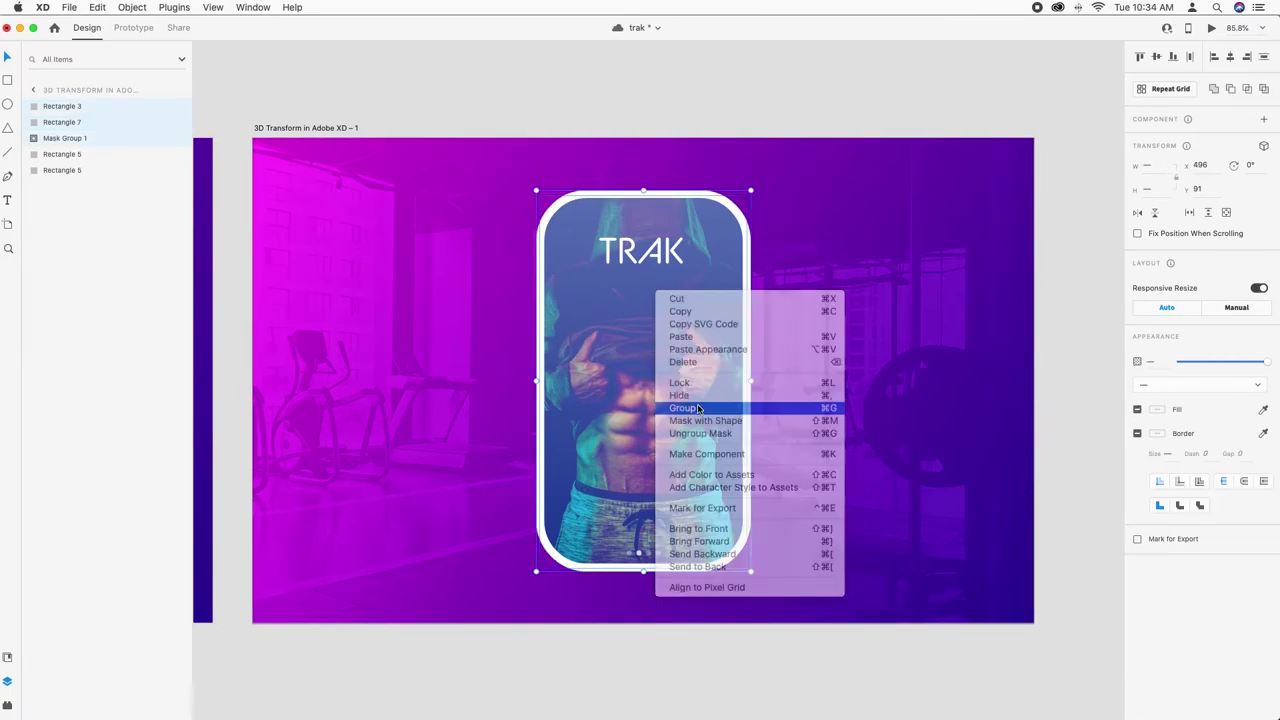
pyautogui.click(1264, 146)
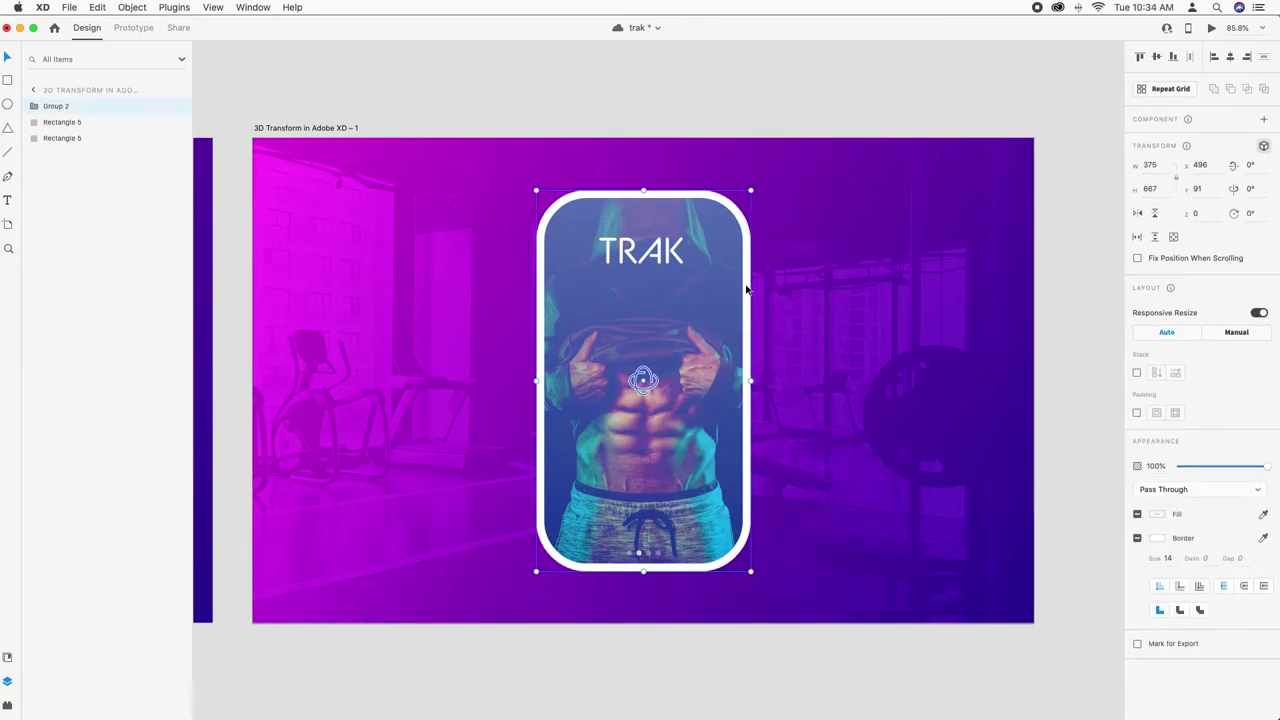
pyautogui.moveTo(648, 387); pyautogui.dragTo(643, 360)
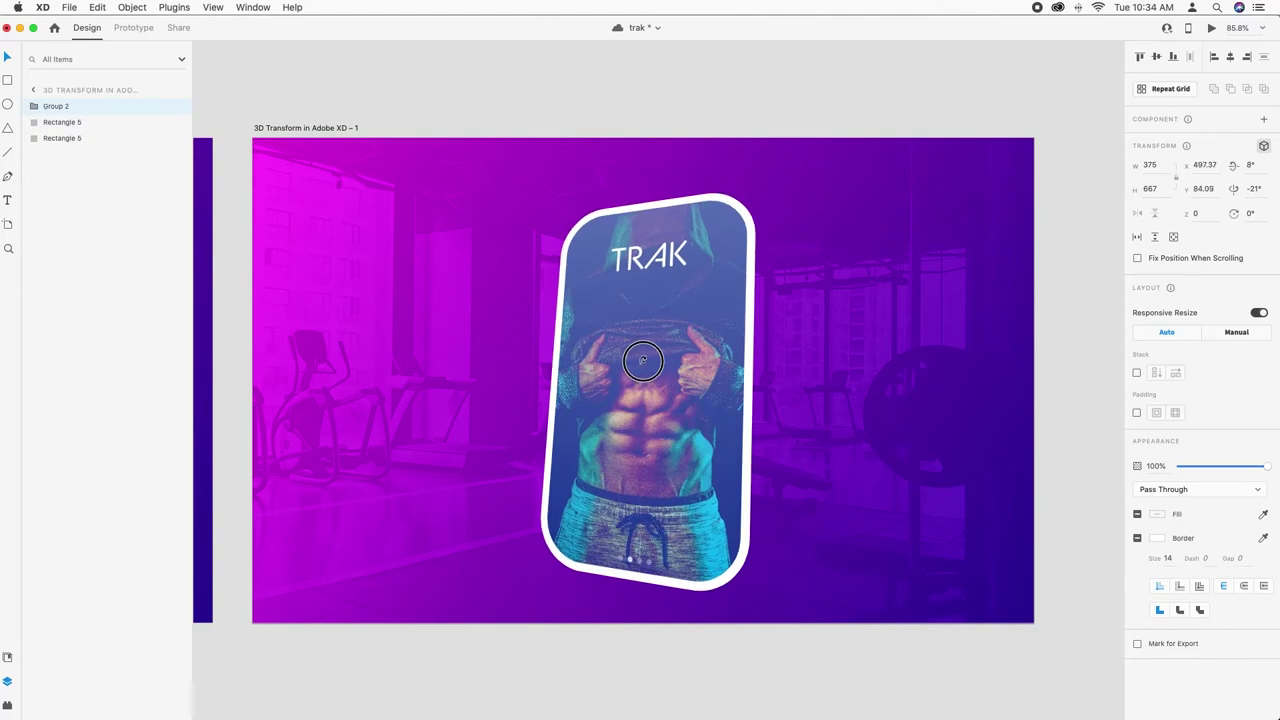
# Step: Duplicate the artboard with the rotated phone and select the phone group in the new copy
pyautogui.hscroll(3, 634, 378)
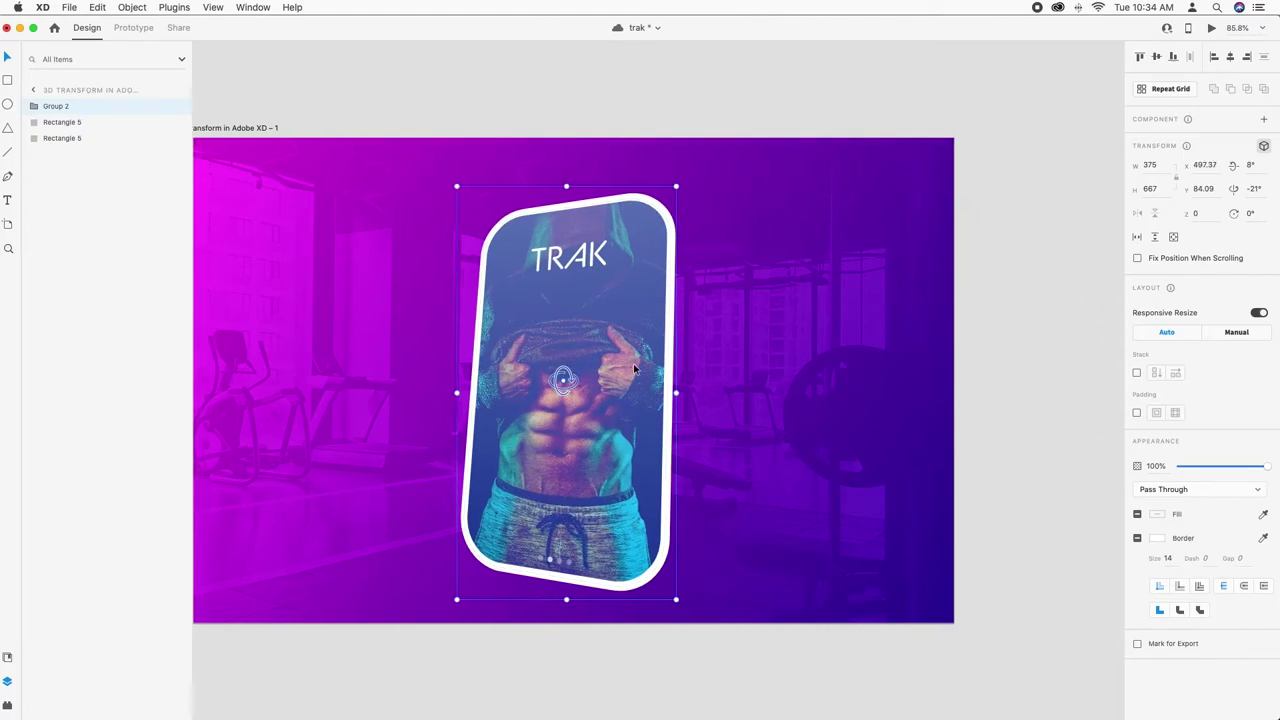
pyautogui.press('super+minus')
pyautogui.press('super+minus')
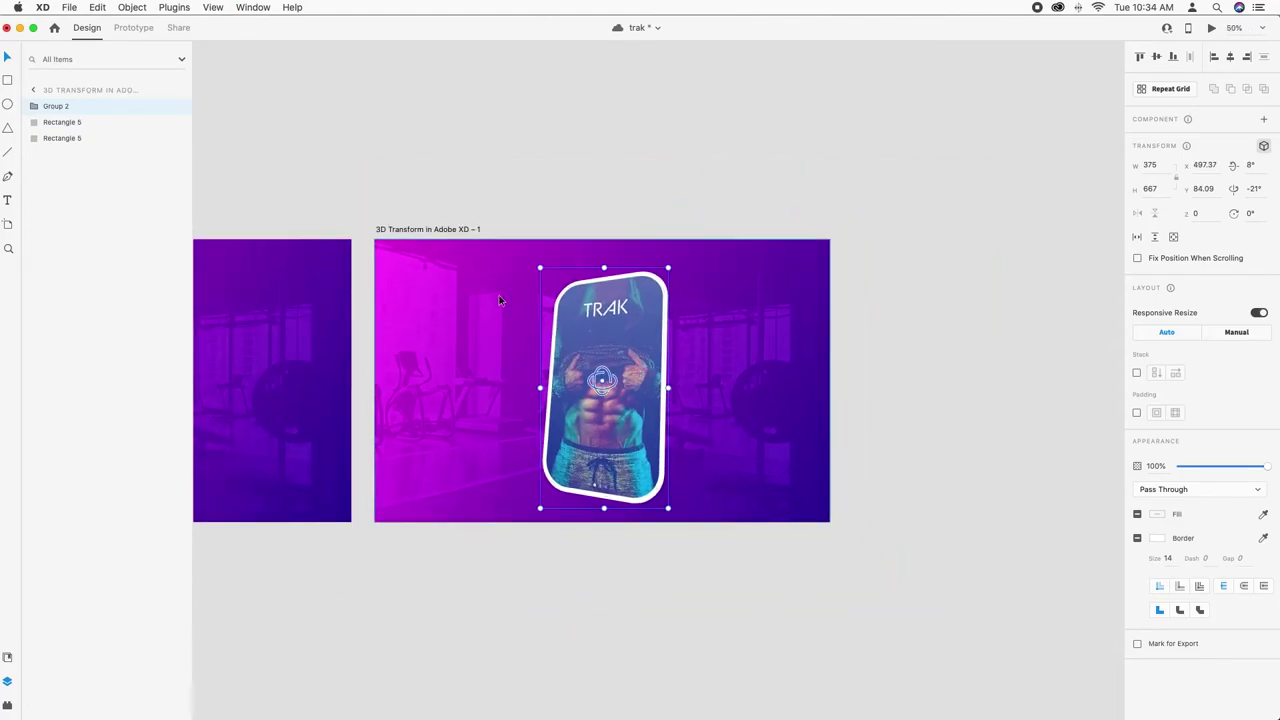
pyautogui.click(410, 231)
pyautogui.press('super+d')
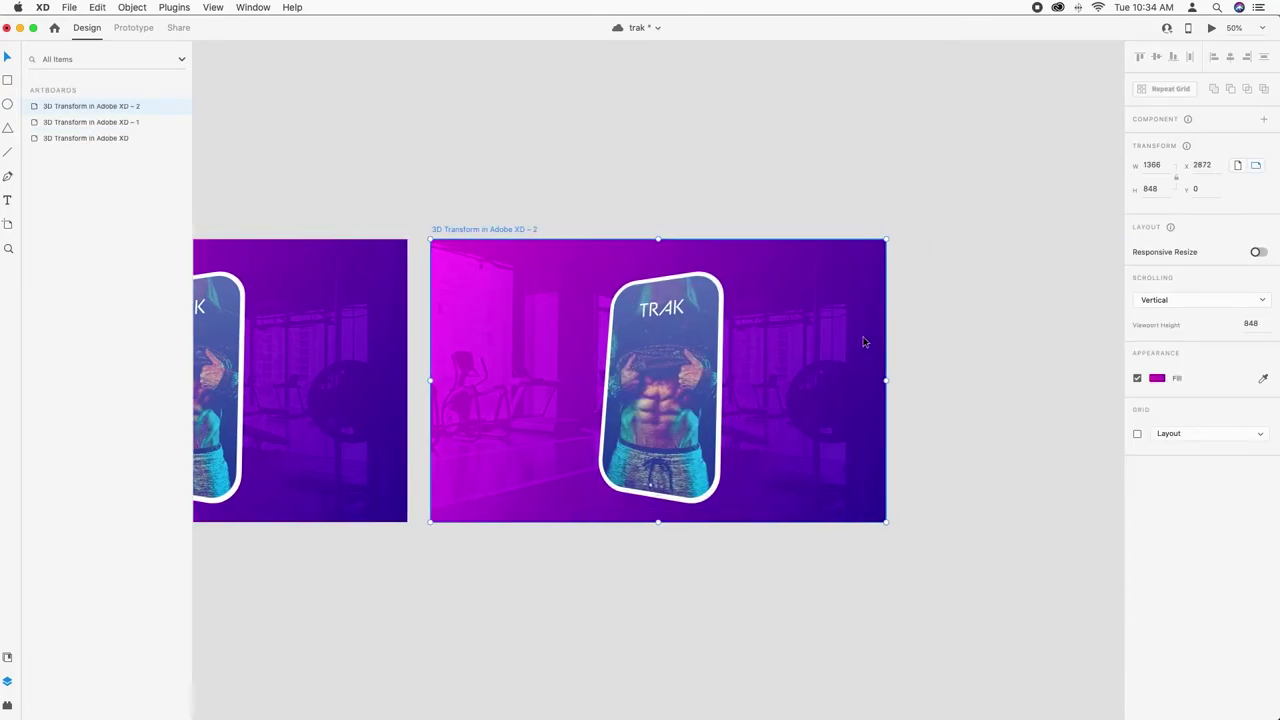
pyautogui.click(648, 355)
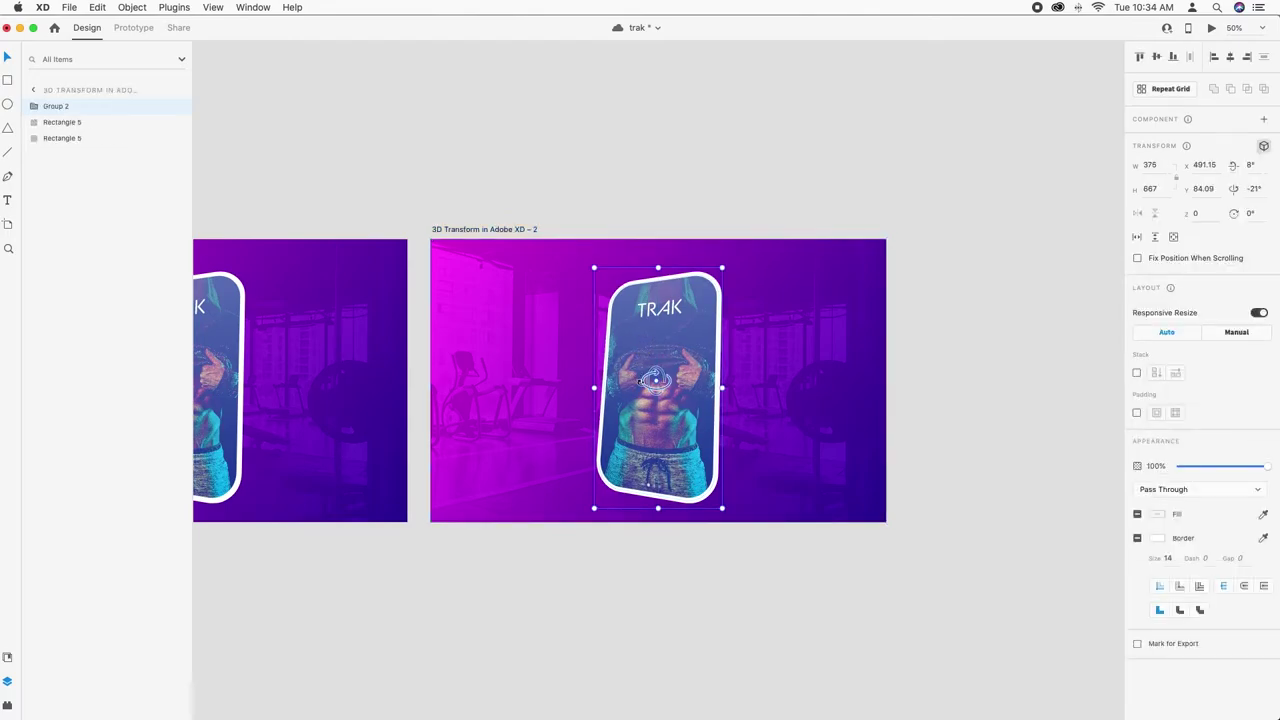
# Step: On the third artboard, rotate the phone group in 3D about its vertical axis so it faces the opposite way
pyautogui.moveTo(656, 388)
pyautogui.moveTo(656, 388)
pyautogui.mouseDown()
pyautogui.moveTo(688, 390)
pyautogui.moveTo(666, 376)
pyautogui.mouseUp()
pyautogui.click(638, 193)
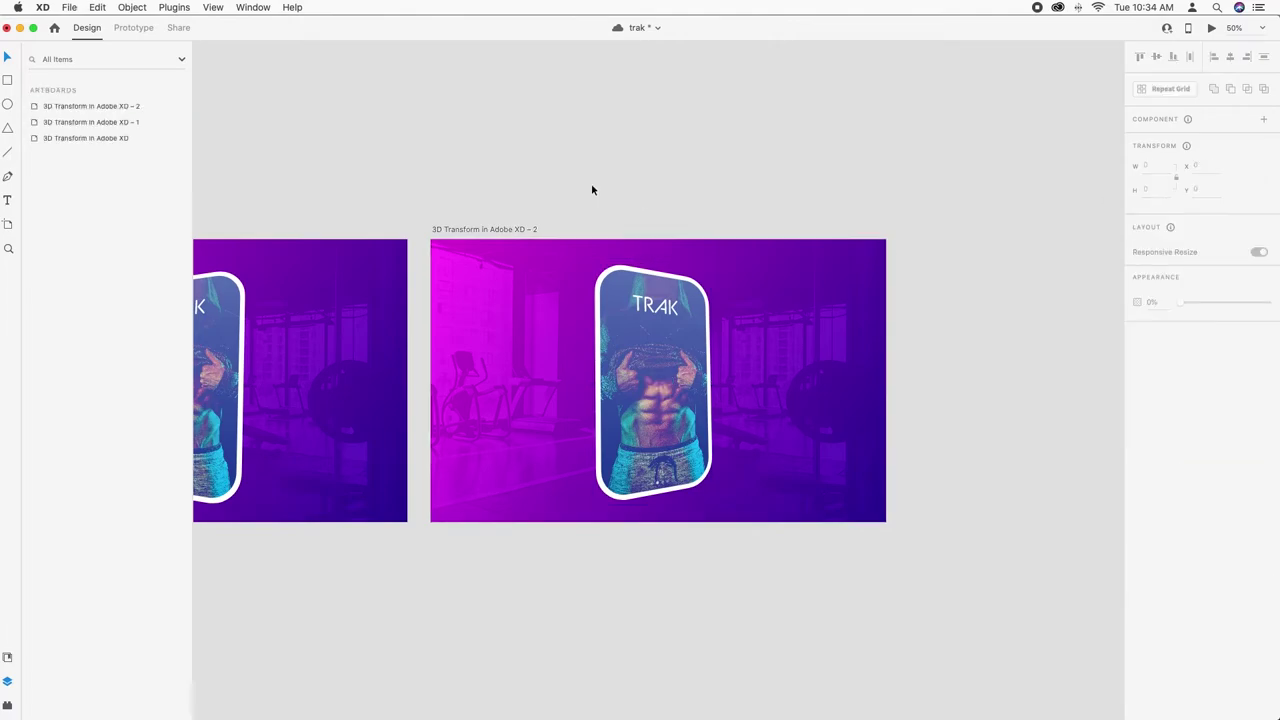
# Step: Switch to prototyping and start an interaction from the first artboard with Tap as its trigger
pyautogui.hscroll(-3, 589, 184)
pyautogui.hscroll(-10, 589, 184)
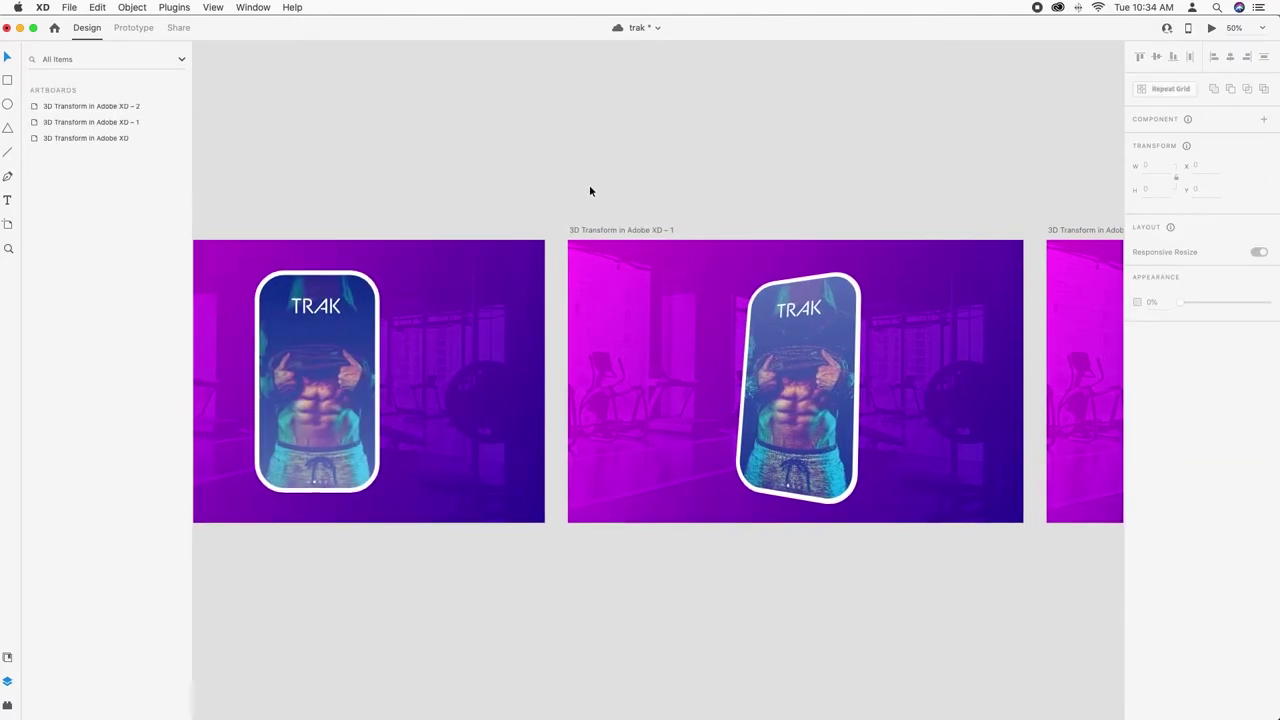
pyautogui.hscroll(-1, 589, 191)
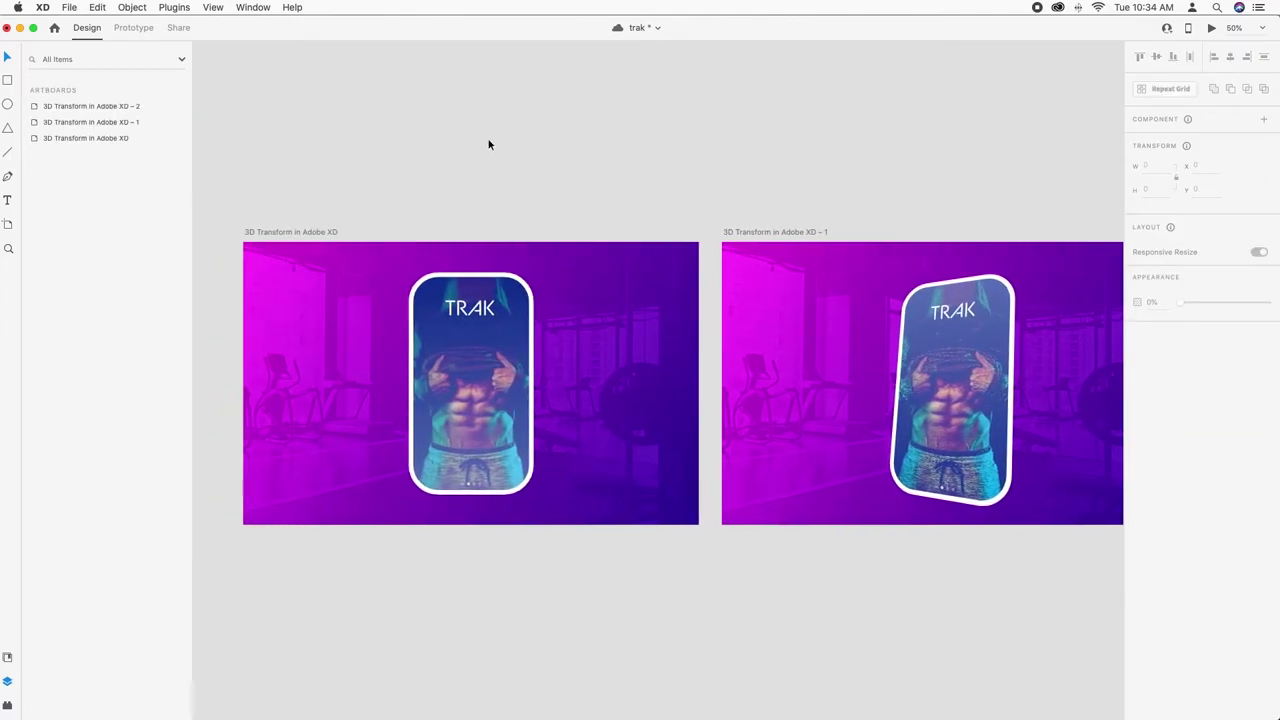
pyautogui.click(134, 28)
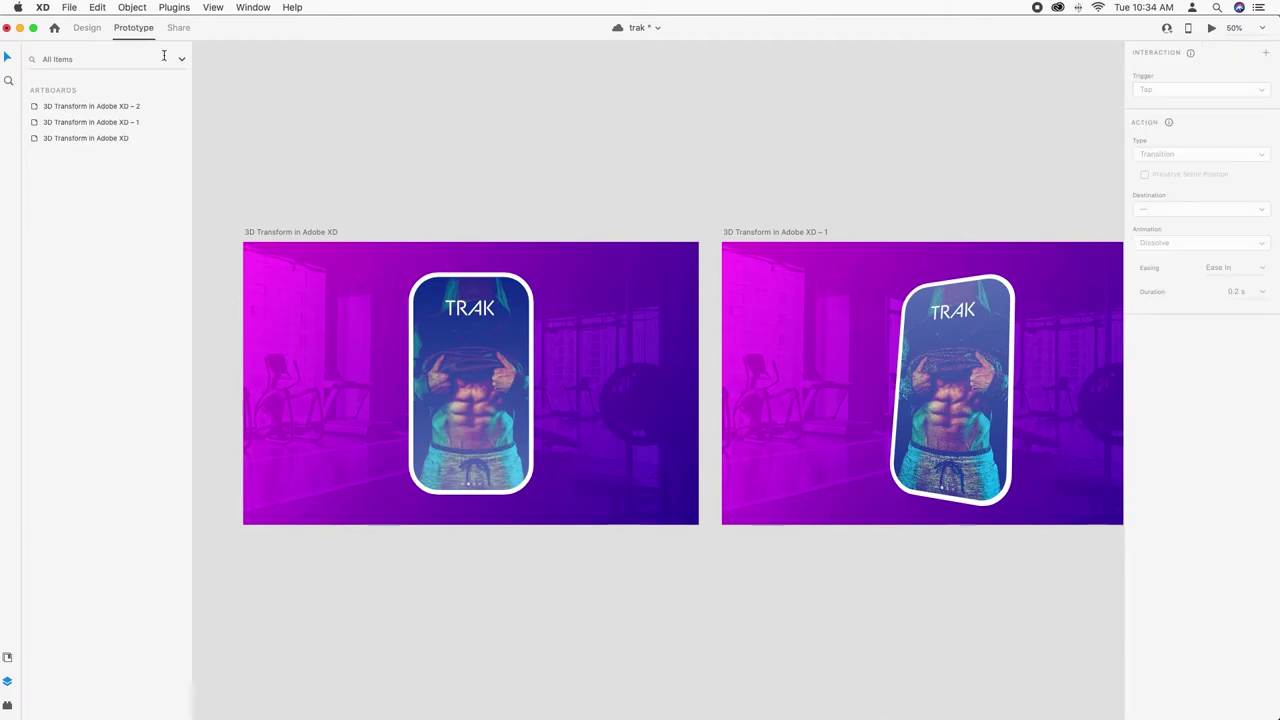
pyautogui.click(300, 232)
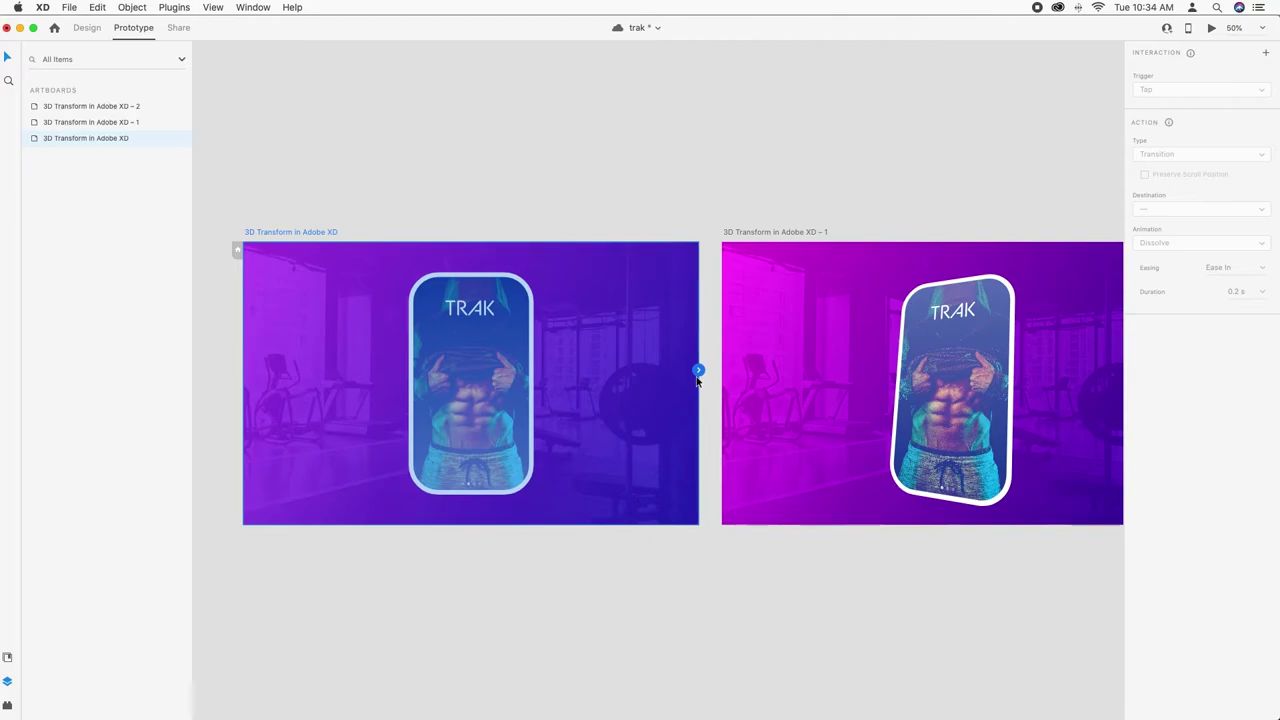
pyautogui.moveTo(698, 370); pyautogui.dragTo(737, 390)
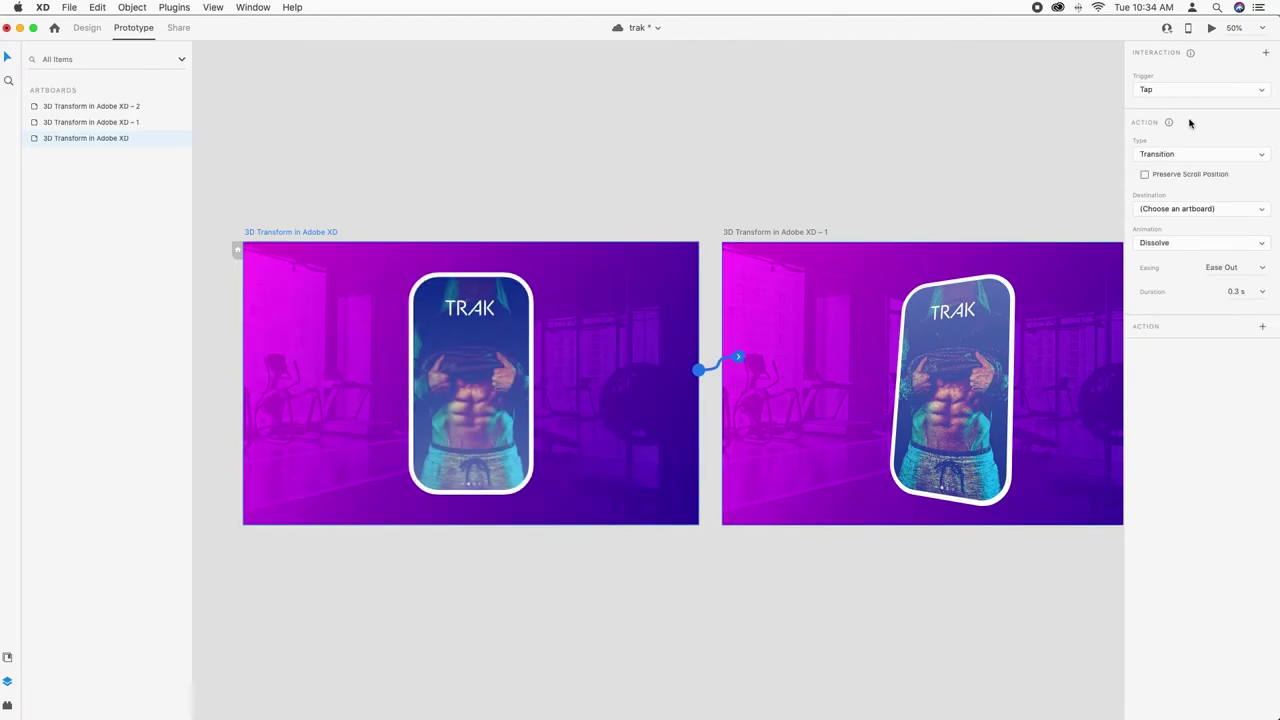
pyautogui.click(1145, 90)
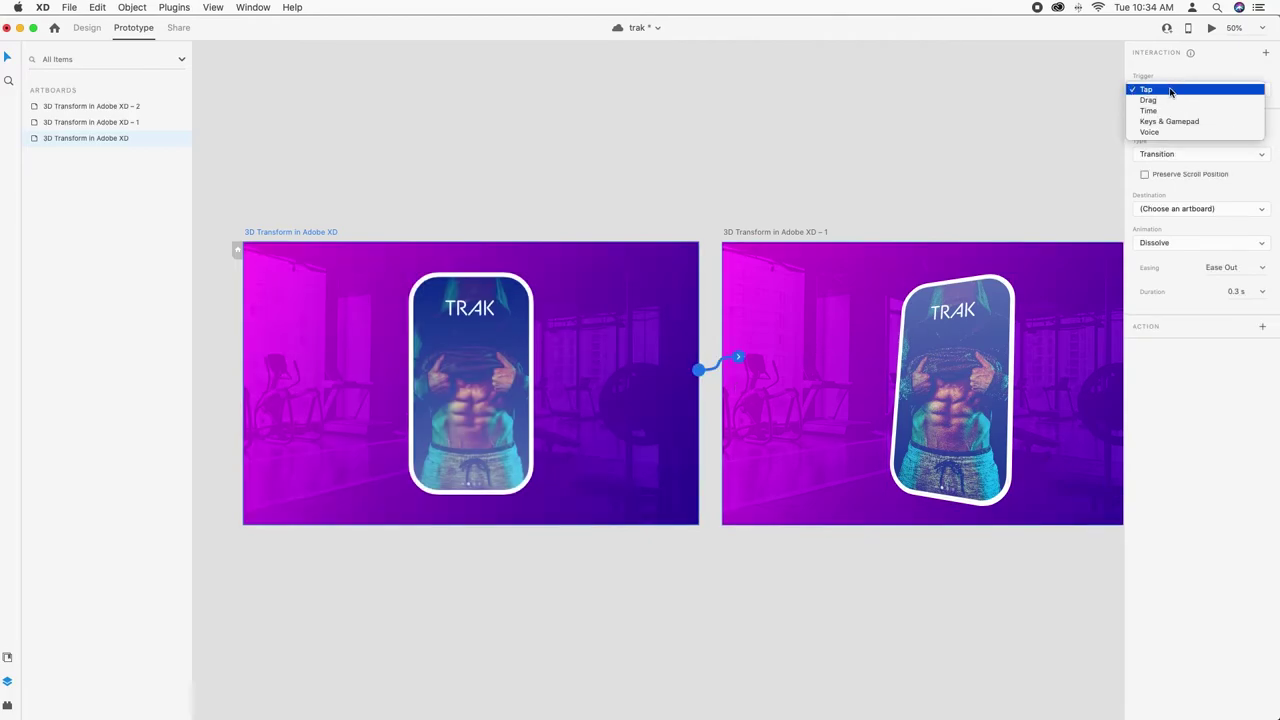
pyautogui.click(1170, 90)
# Step: Make the first artboard's interaction Auto-Animate to "3D Transform in Adobe XD – 1" with Ease Out easing and a 0.5 s duration
pyautogui.click(1172, 155)
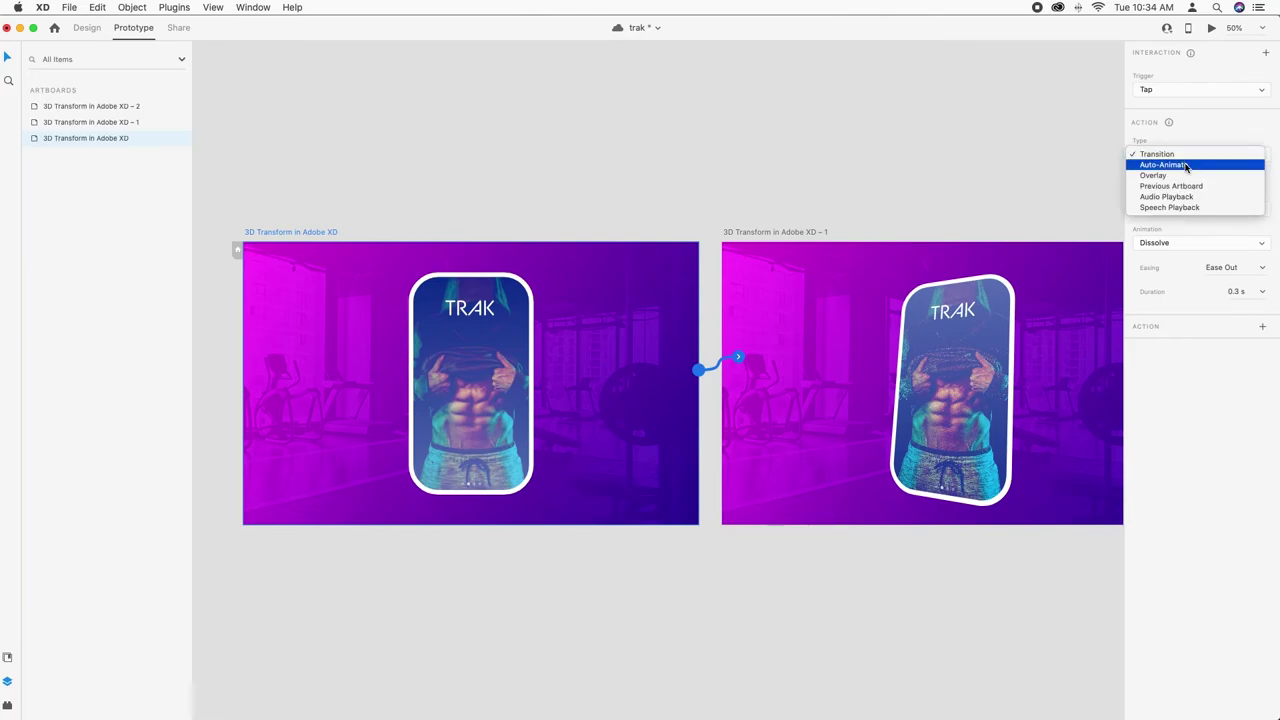
pyautogui.click(1186, 167)
pyautogui.click(1180, 190)
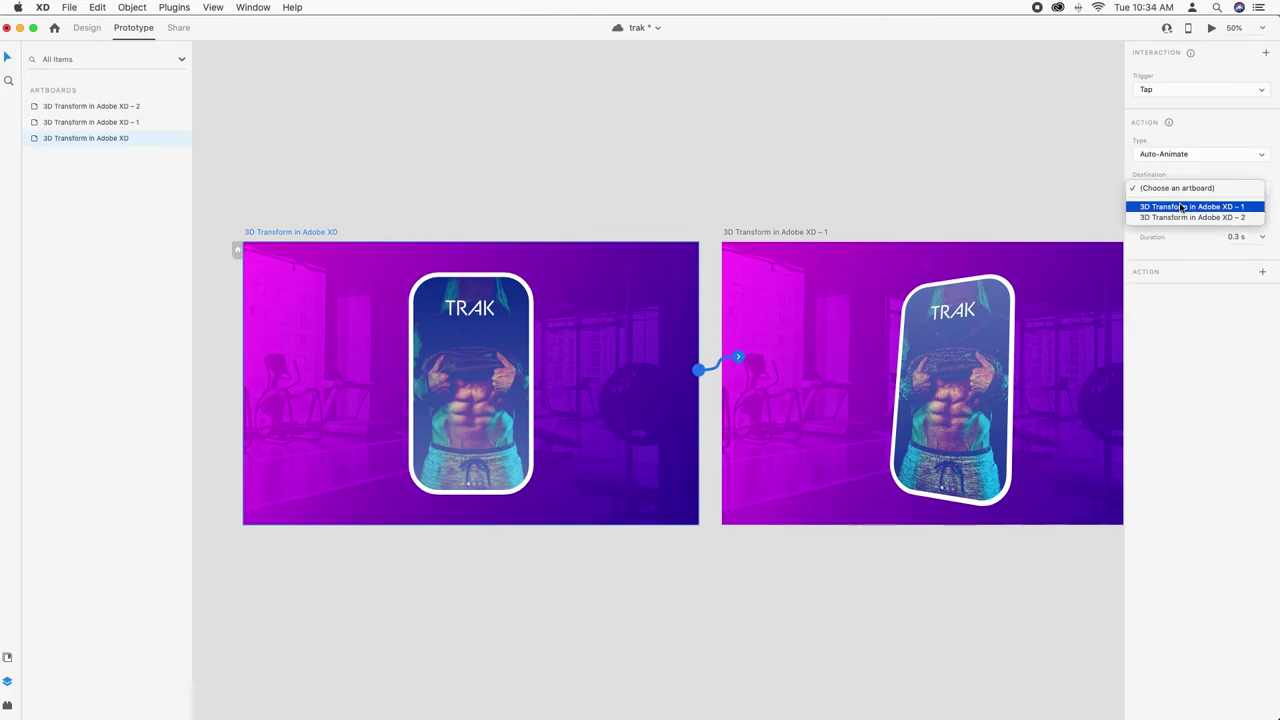
pyautogui.click(1183, 207)
pyautogui.click(1259, 217)
pyautogui.click(1164, 375)
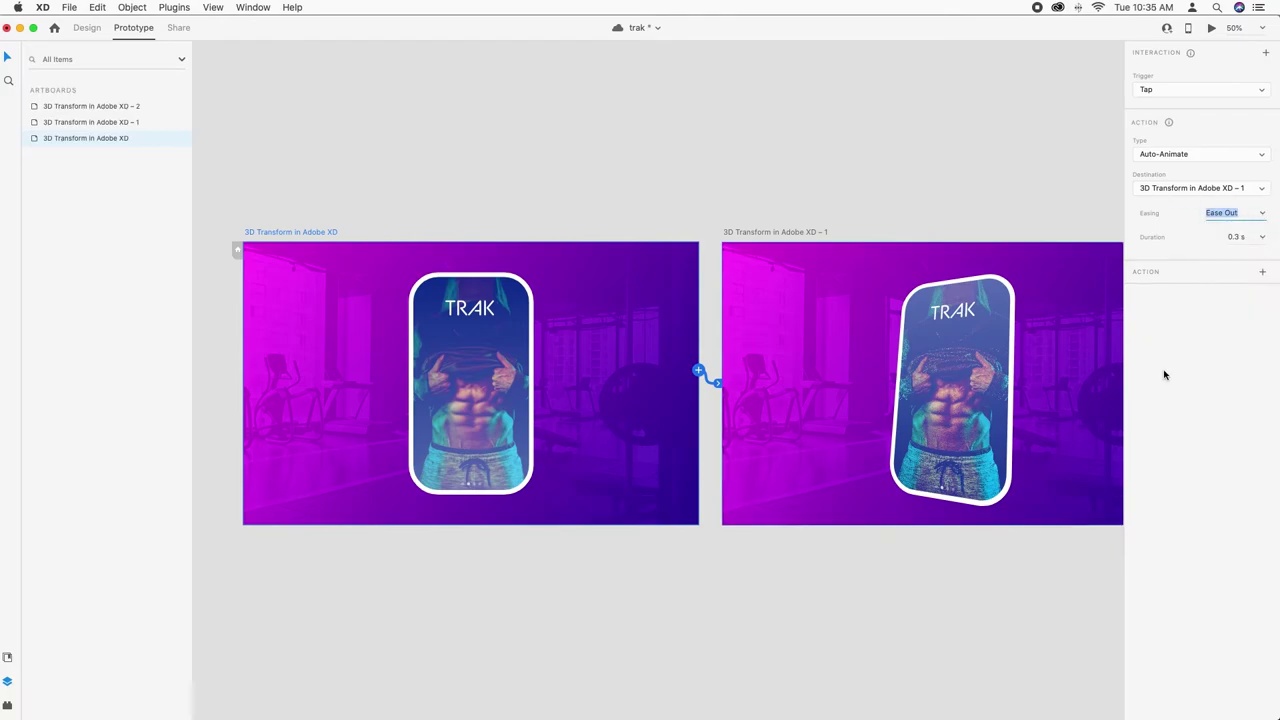
pyautogui.click(1247, 240)
# Step: Link the second artboard's background rectangle to the third artboard with a Tap-triggered Auto-Animate and look through its trigger options
pyautogui.hscroll(10, 890, 247)
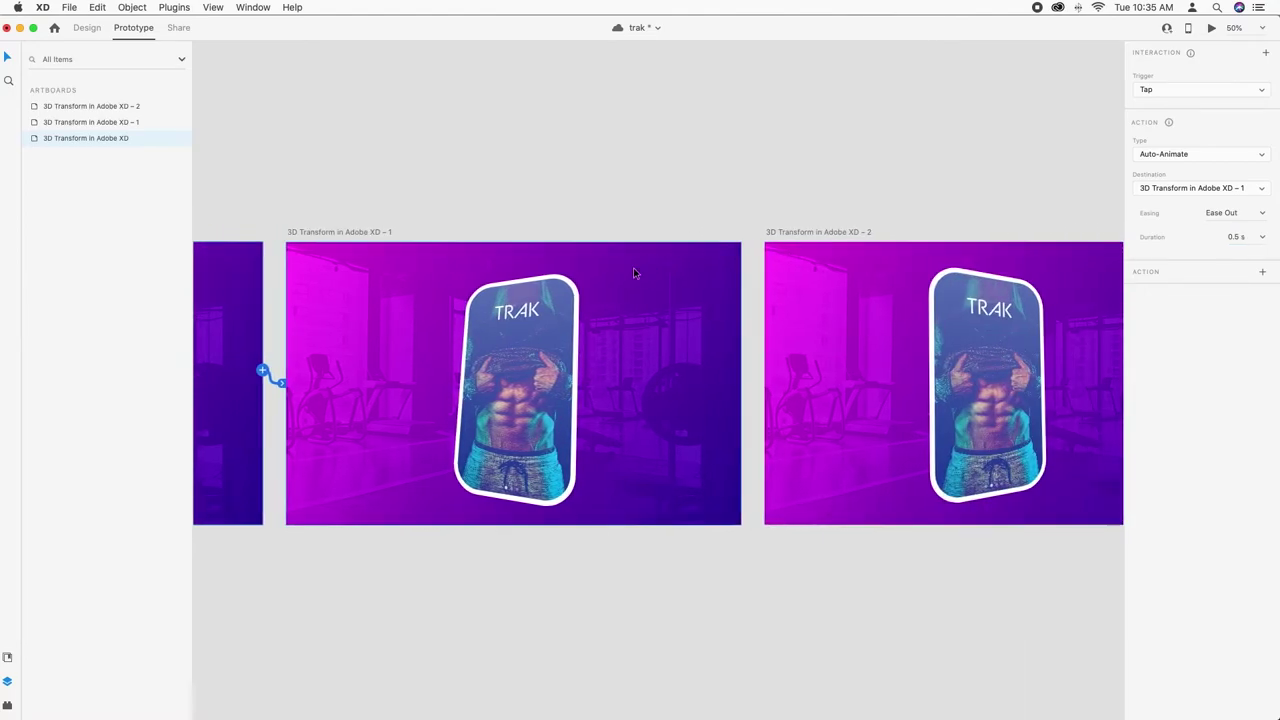
pyautogui.click(730, 278)
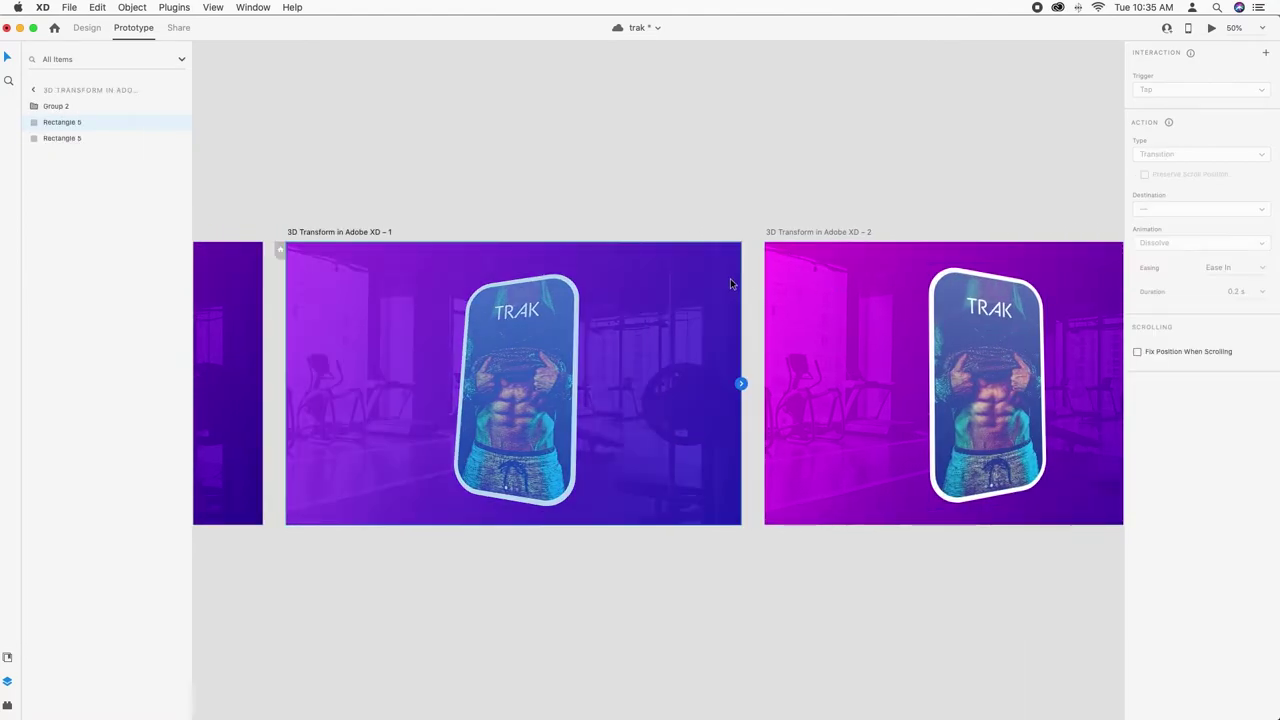
pyautogui.moveTo(741, 383); pyautogui.dragTo(793, 390)
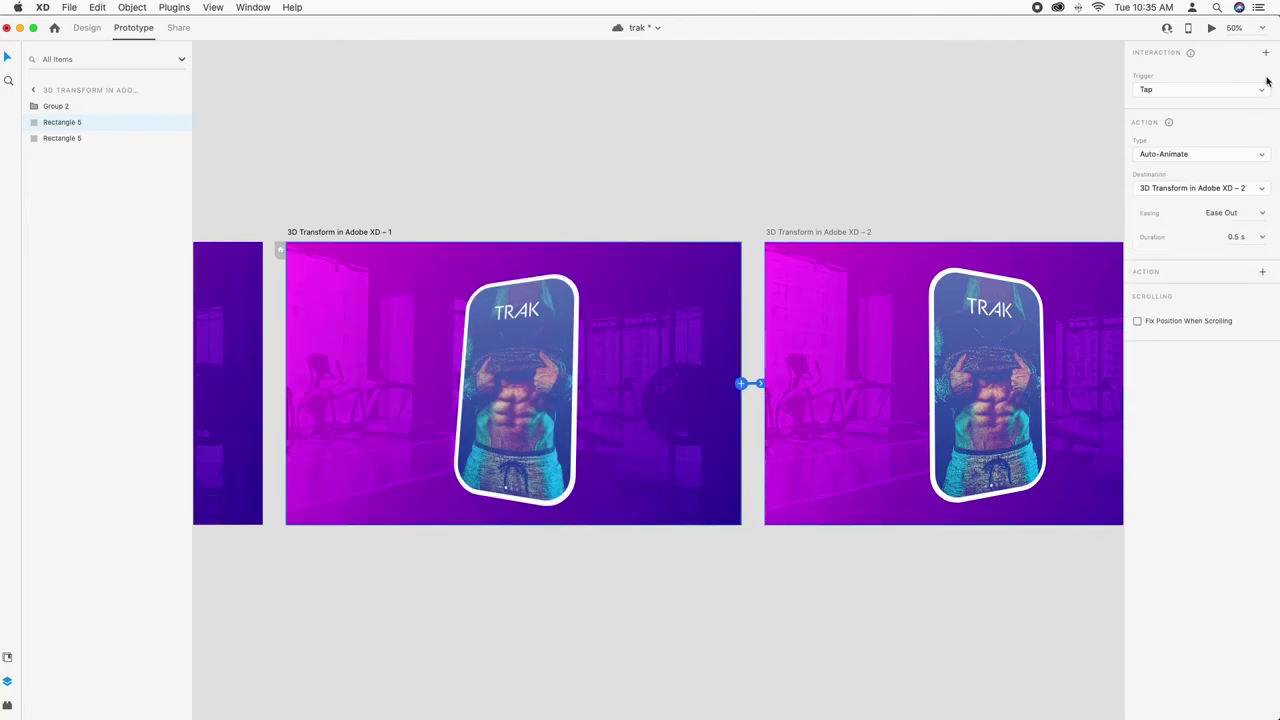
pyautogui.click(1177, 92)
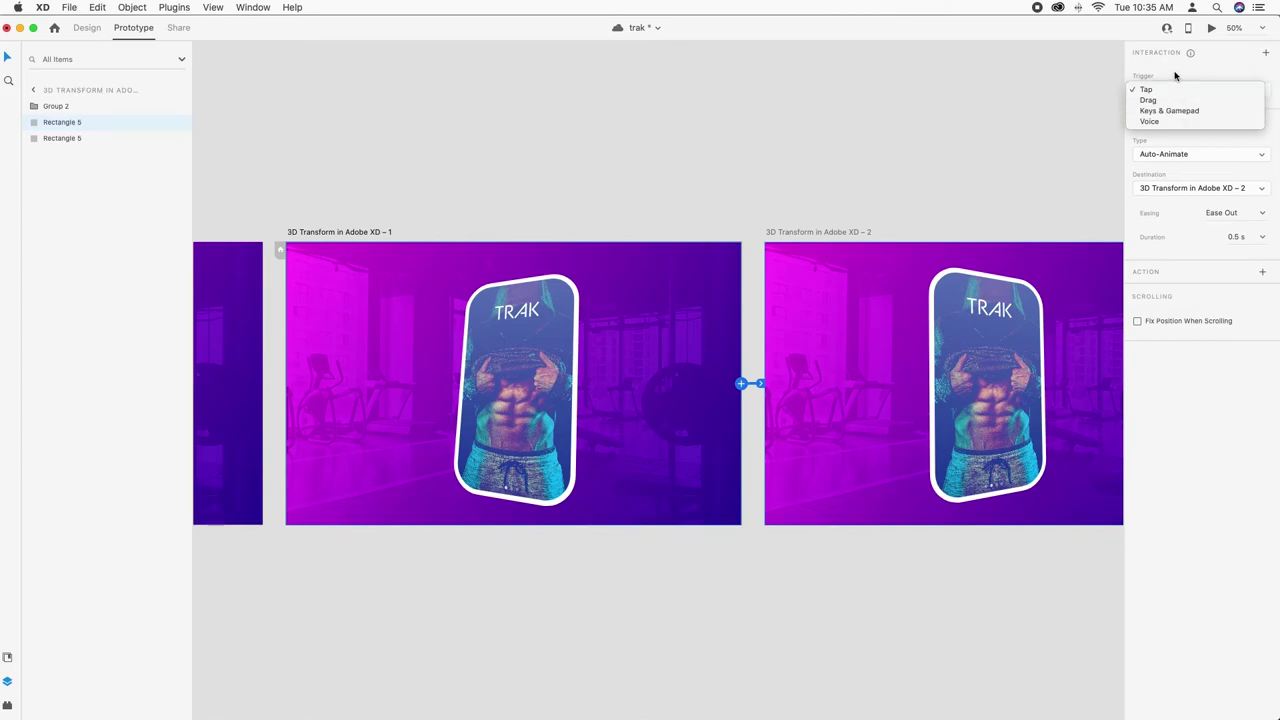
pyautogui.click(1150, 65)
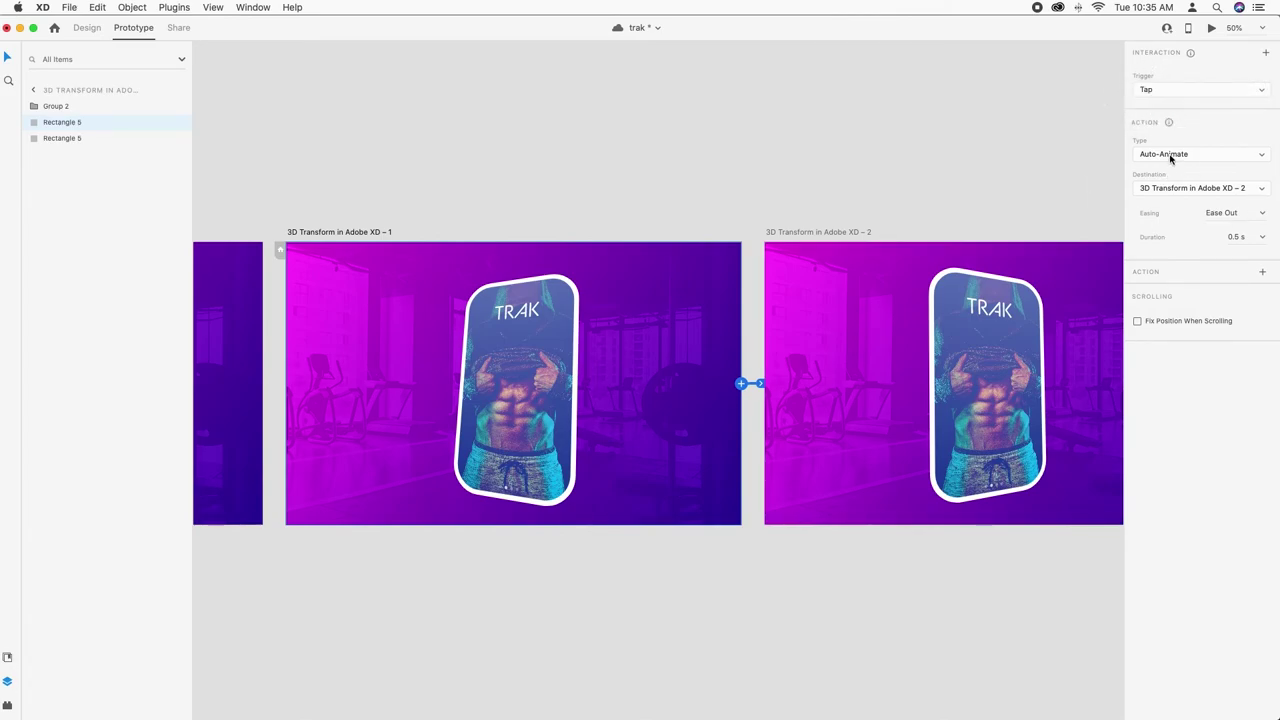
pyautogui.click(1163, 94)
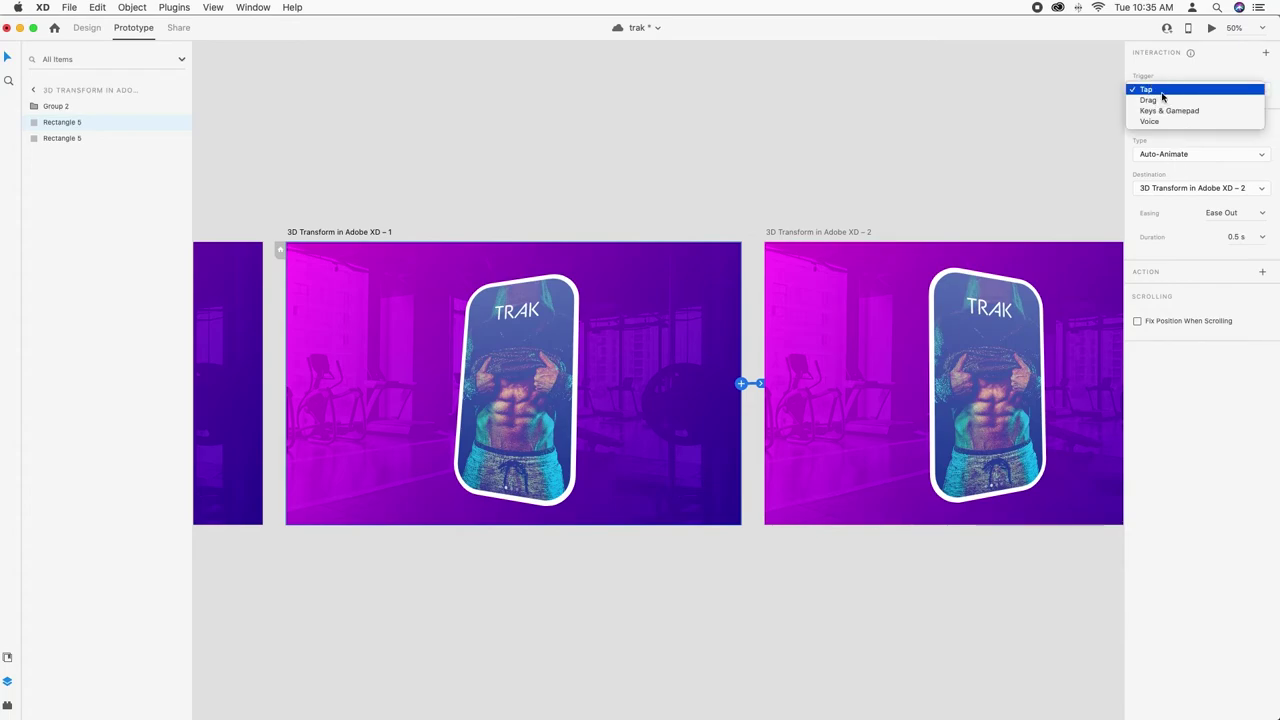
pyautogui.click(1237, 148)
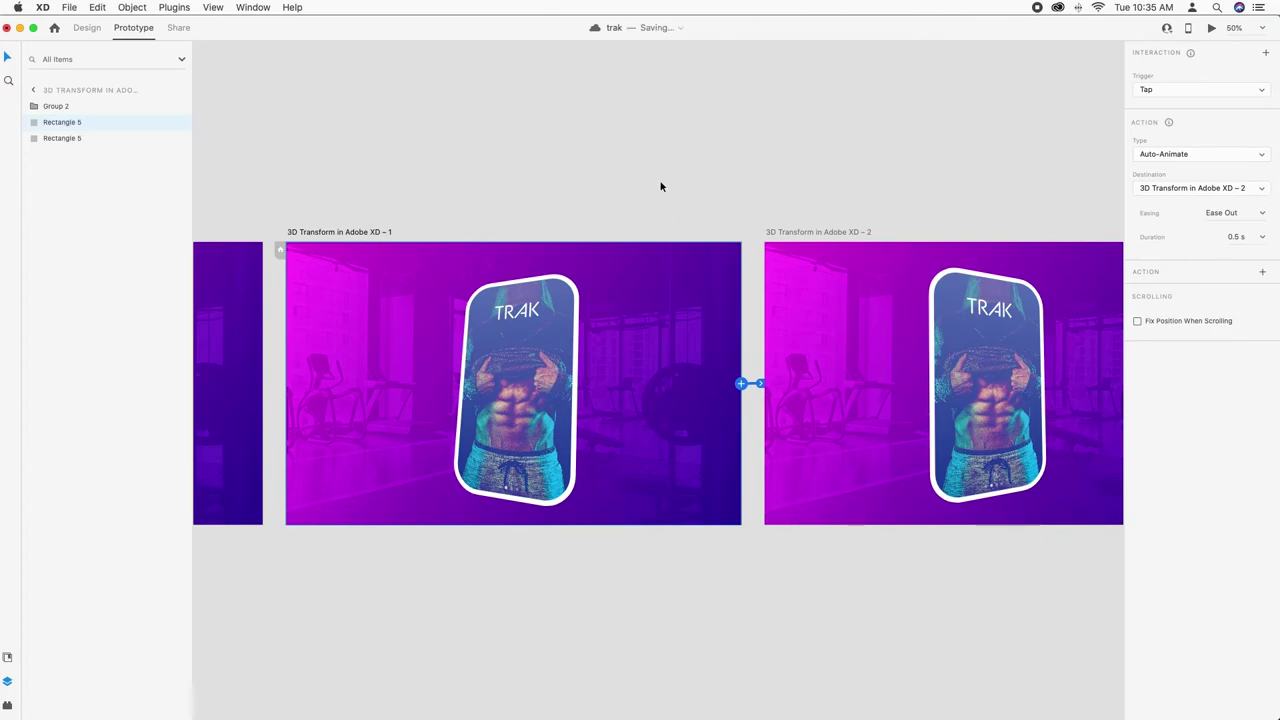
# Step: Link the second artboard itself to "3D Transform in Adobe XD – 2" with Auto-Animate and set the trigger to Time
pyautogui.hscroll(-10, 668, 180)
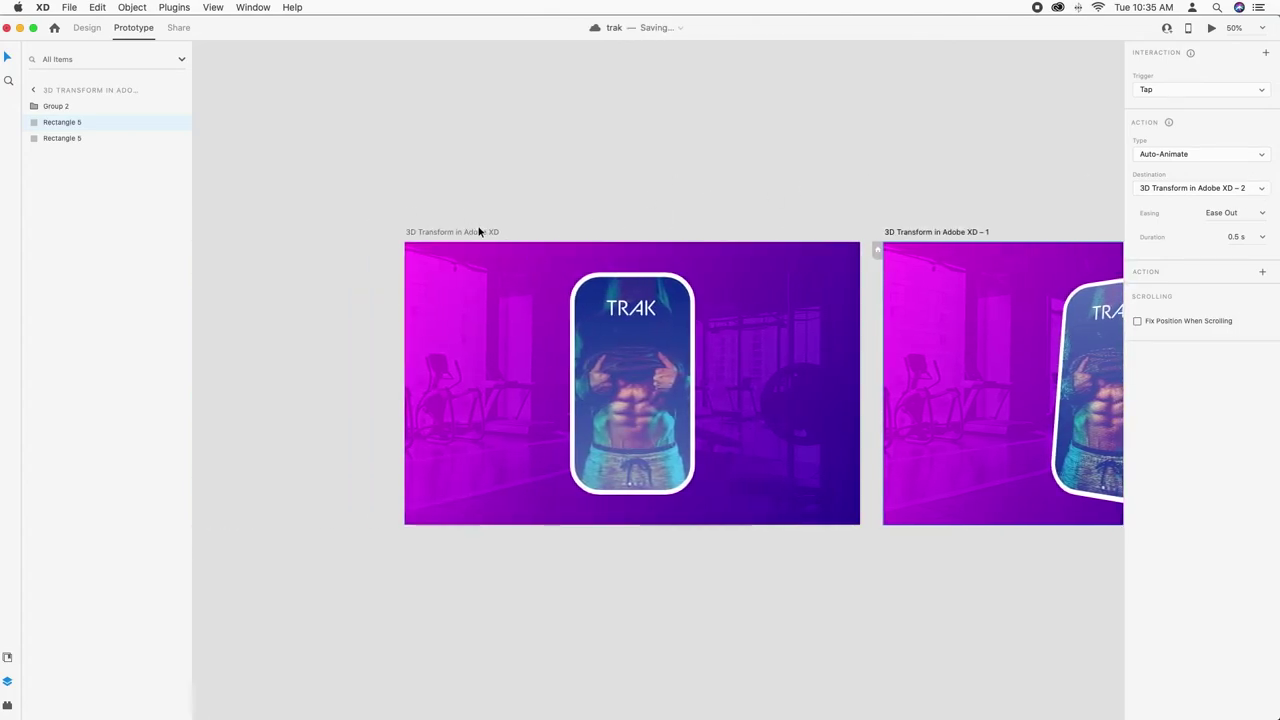
pyautogui.click(446, 231)
pyautogui.hscroll(3, 718, 245)
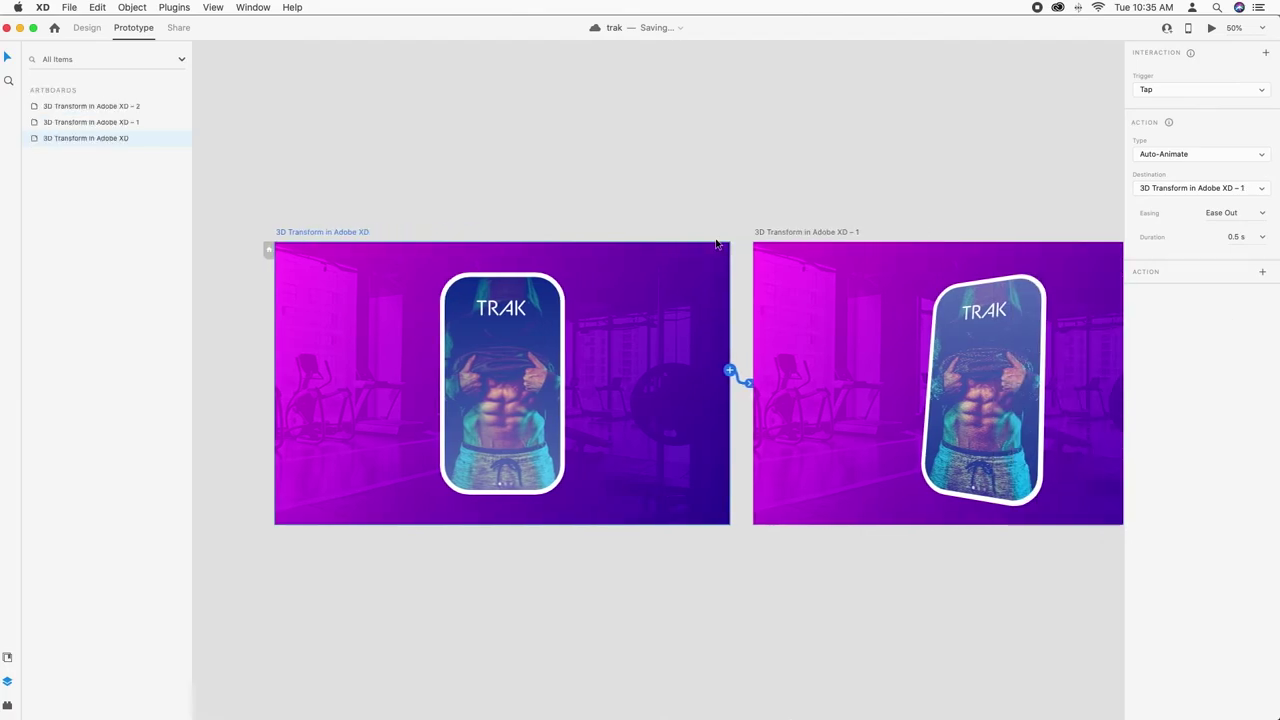
pyautogui.hscroll(6, 716, 244)
pyautogui.click(504, 231)
pyautogui.hscroll(4, 749, 234)
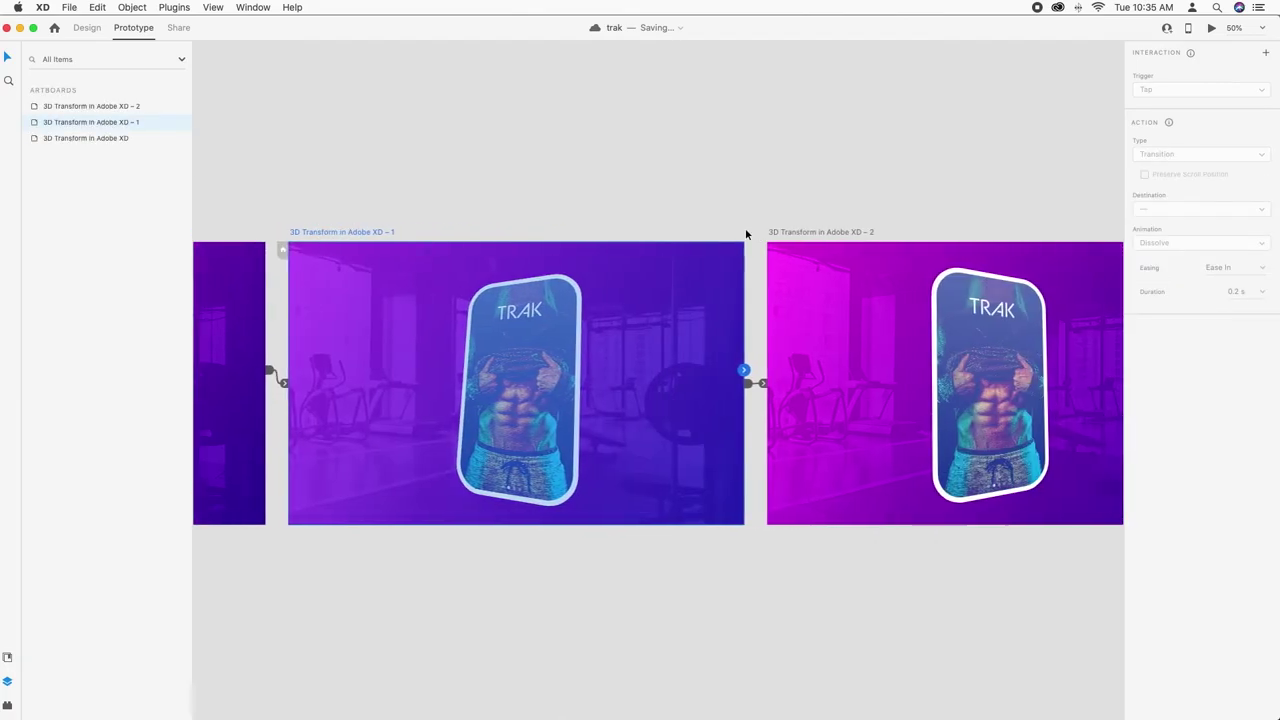
pyautogui.hscroll(2, 745, 234)
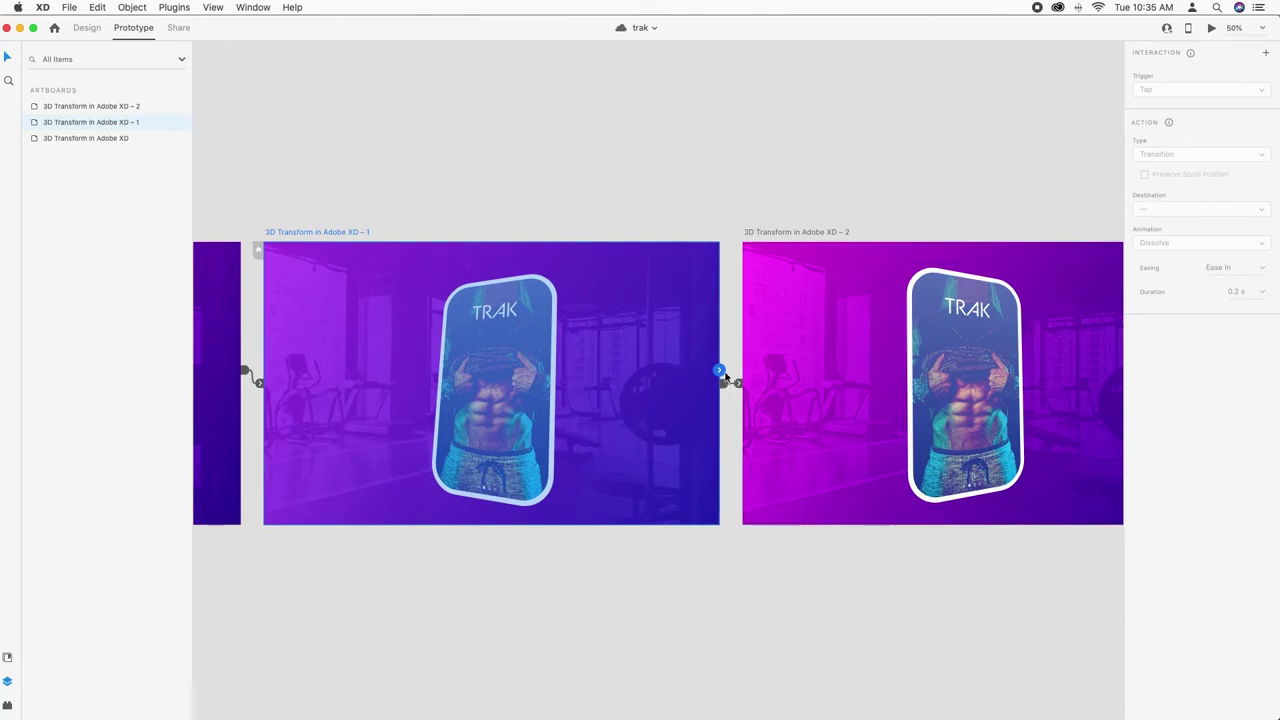
pyautogui.moveTo(719, 372); pyautogui.dragTo(752, 380)
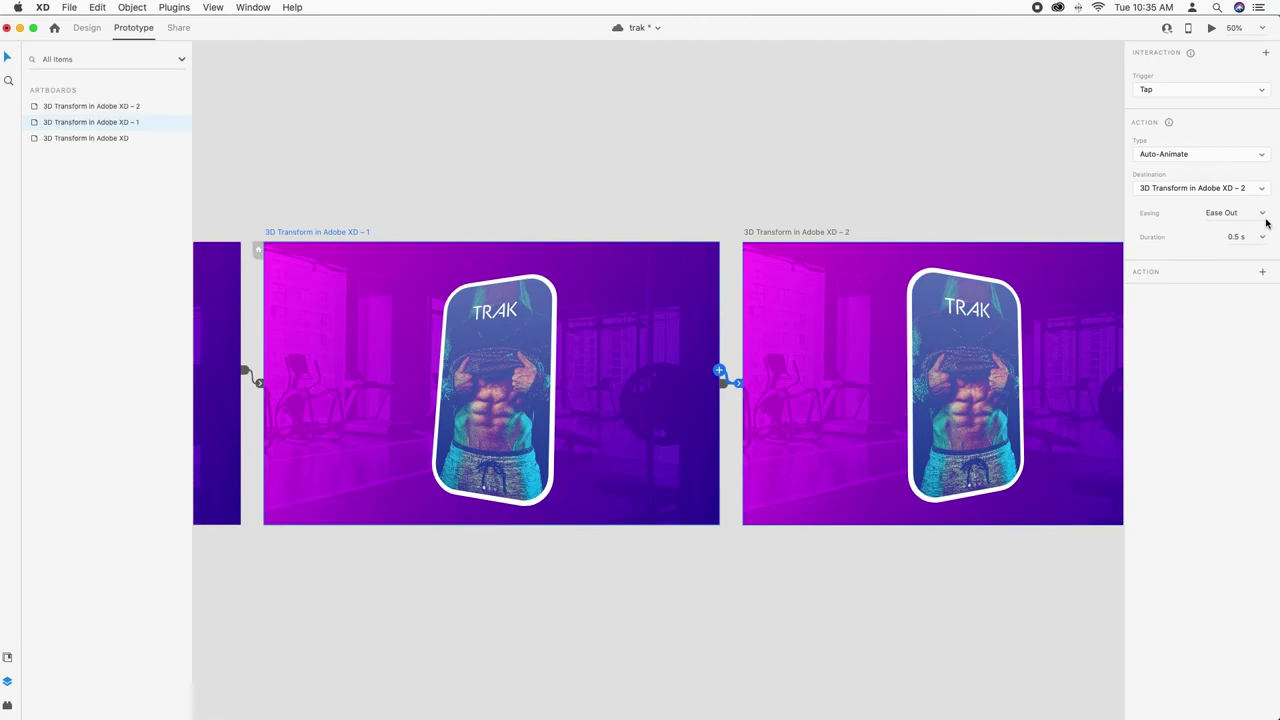
pyautogui.click(1200, 92)
pyautogui.click(1200, 111)
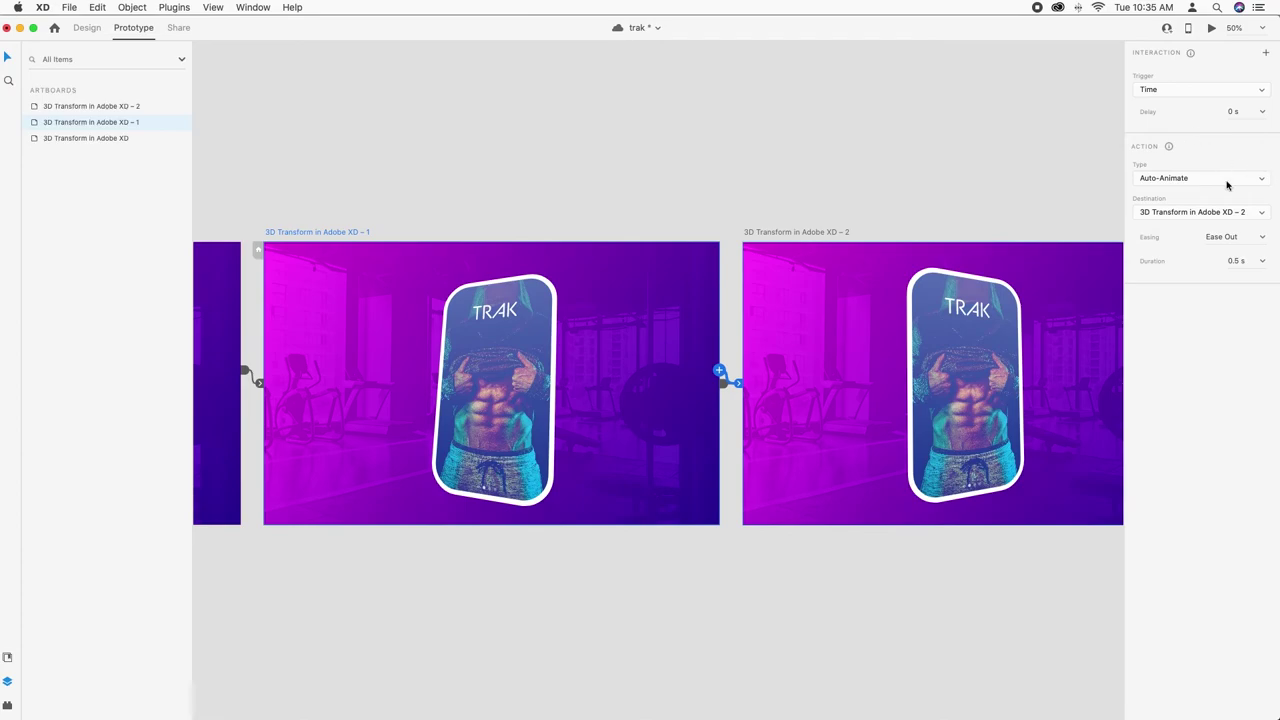
# Step: Delete the extra link from the second artboard's background rectangle and check the delay of the artboard's own Time trigger
pyautogui.click(728, 409)
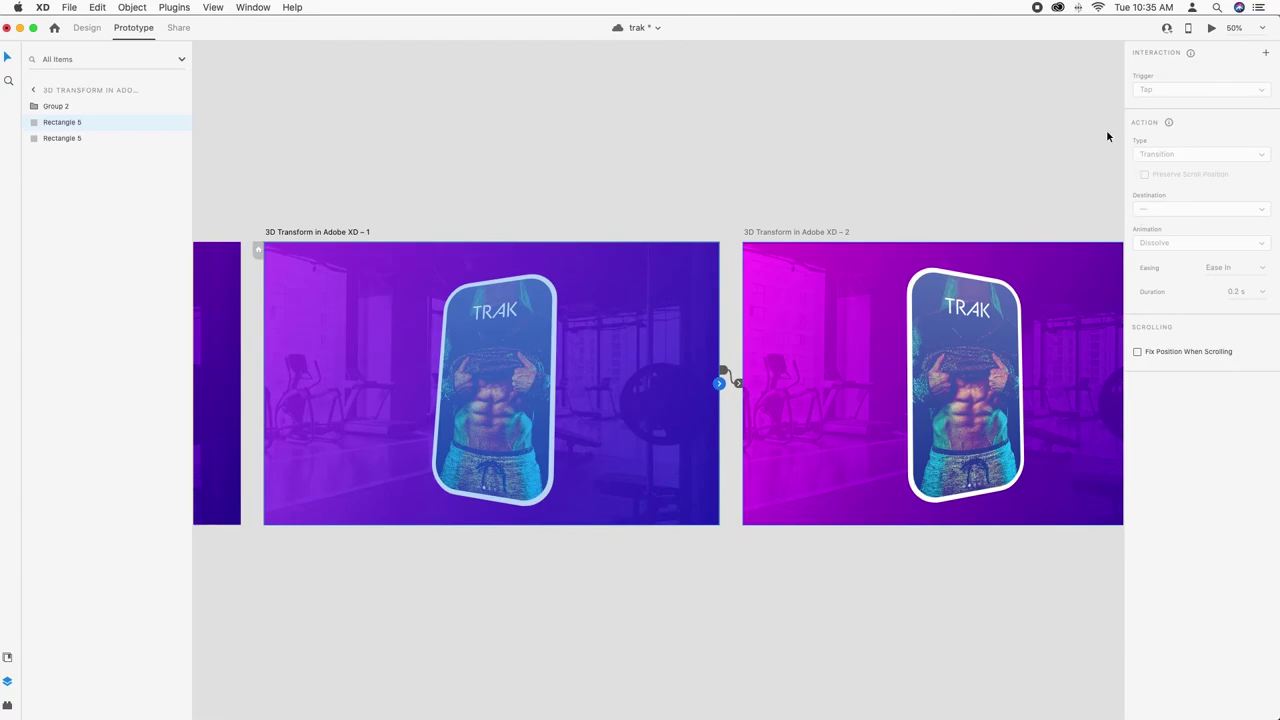
pyautogui.click(334, 231)
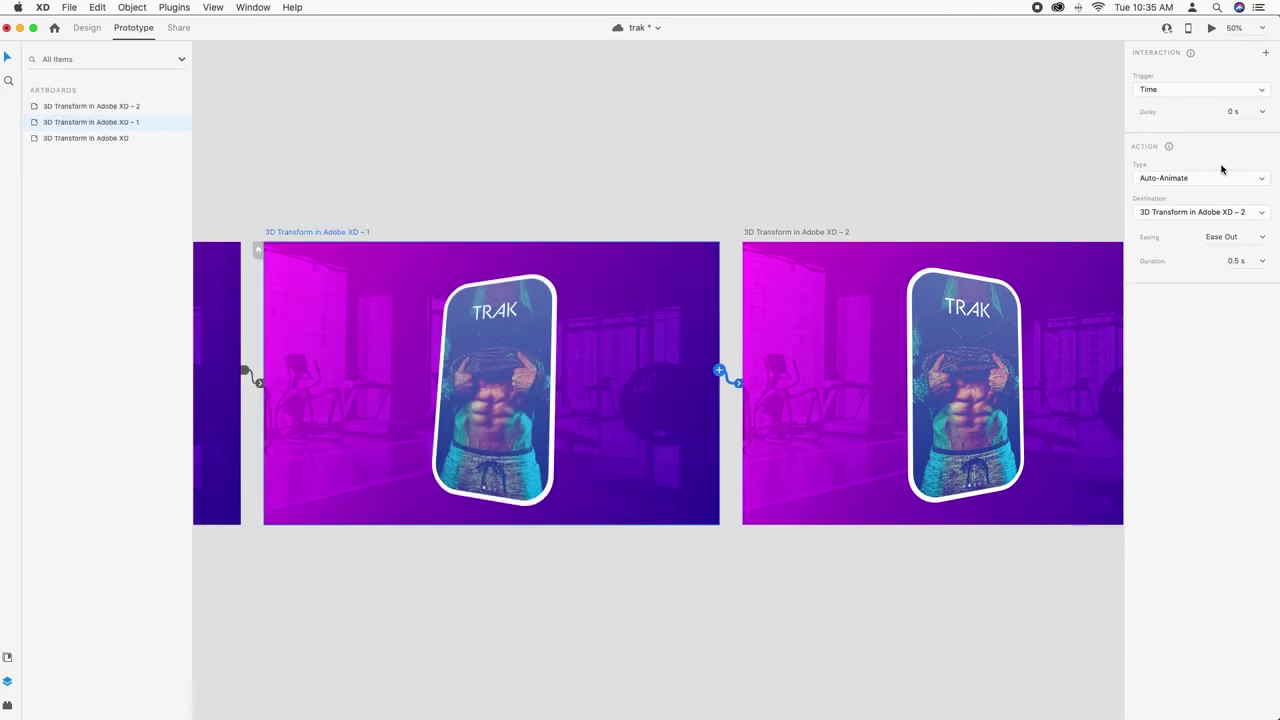
pyautogui.click(1263, 112)
pyautogui.click(1236, 114)
# Step: Add an Auto-Animate interaction from the third artboard back to the first artboard, "3D Transform in Adobe XD"
pyautogui.hscroll(3, 683, 240)
pyautogui.hscroll(1, 684, 257)
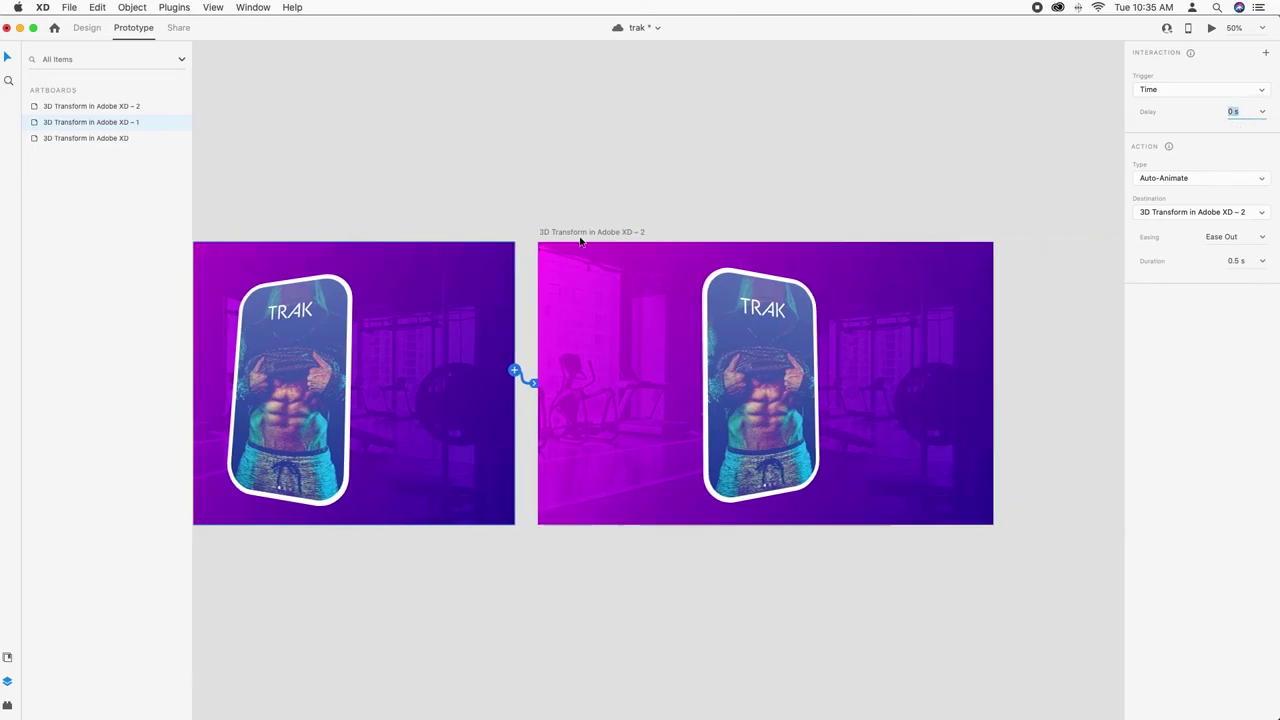
pyautogui.click(587, 232)
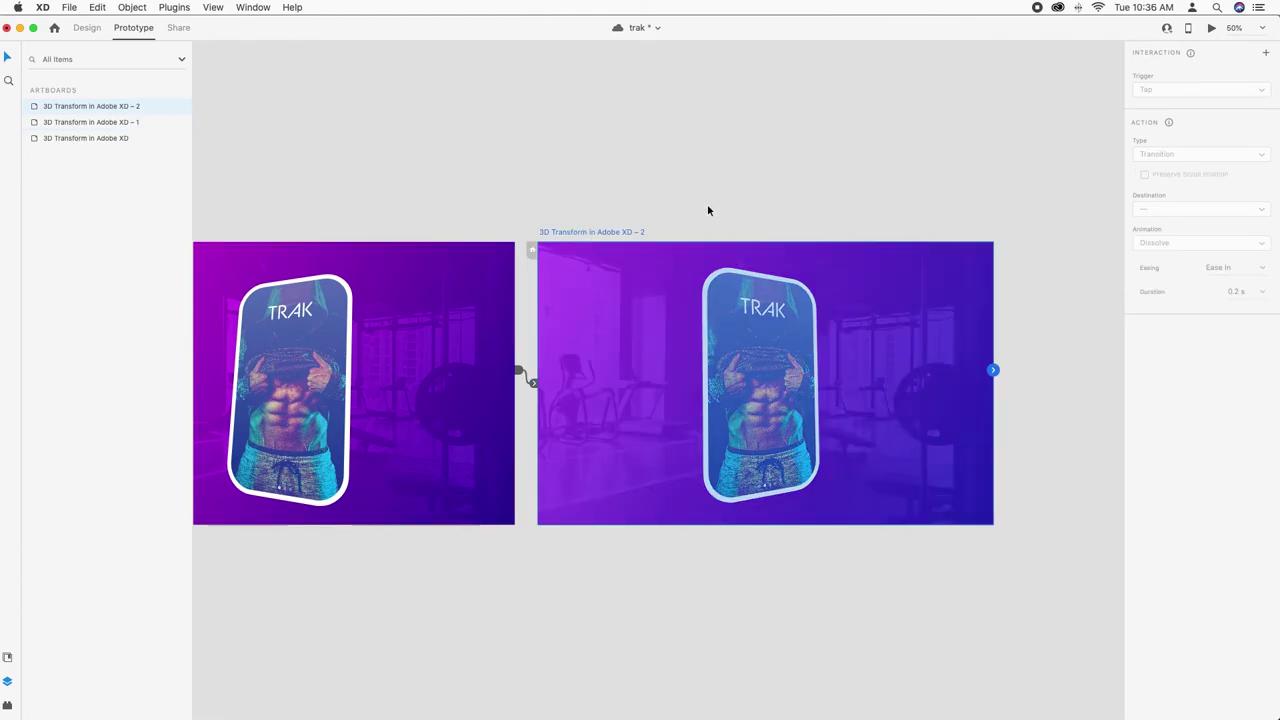
pyautogui.click(993, 372)
pyautogui.click(1206, 213)
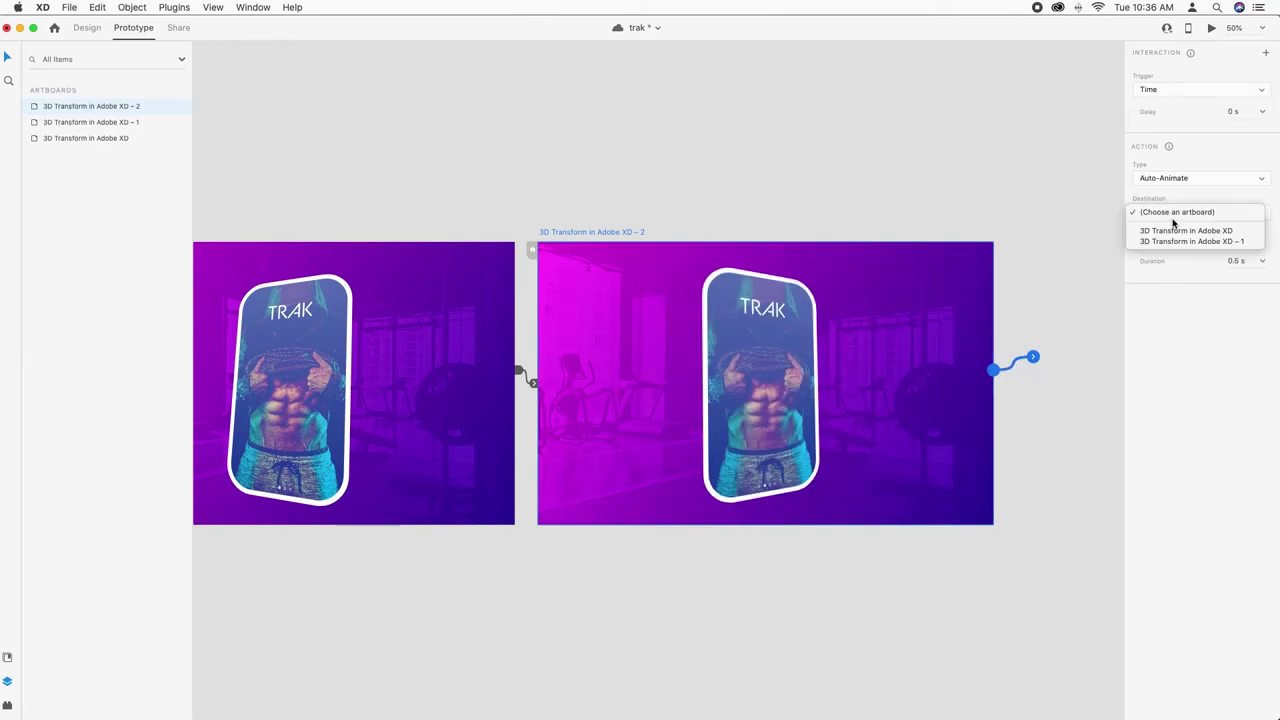
pyautogui.click(1175, 231)
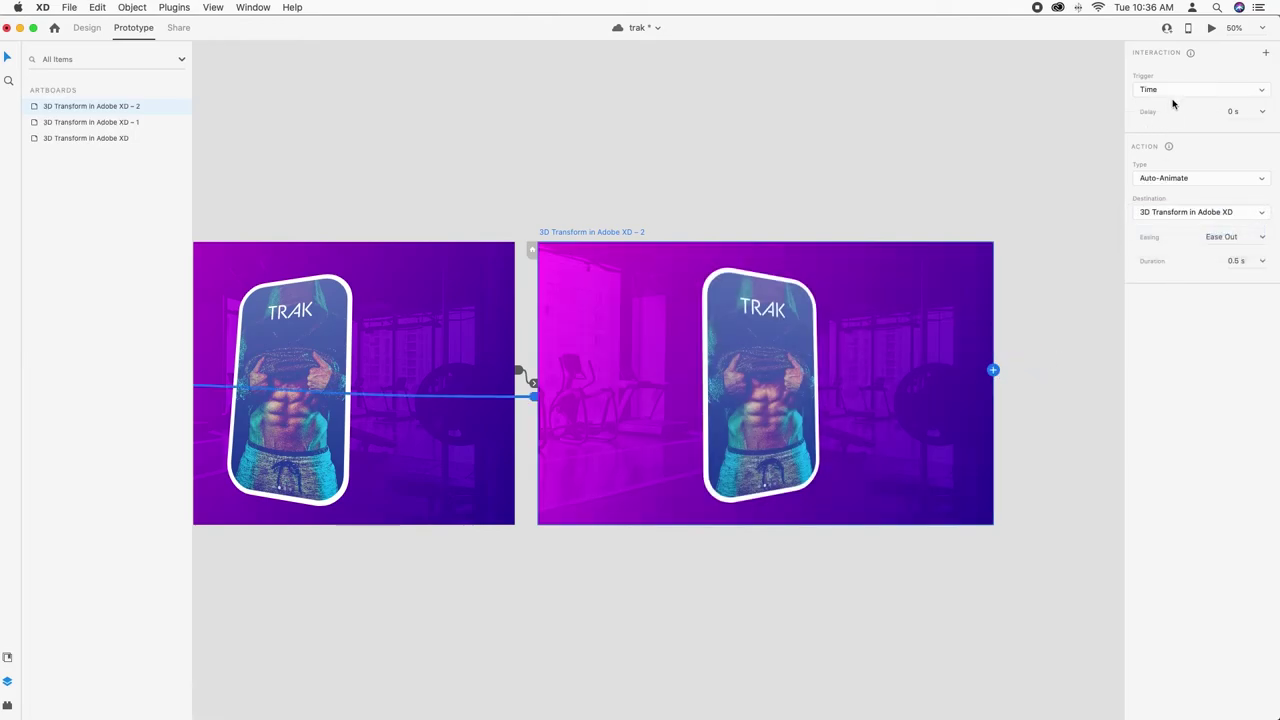
# Step: Set the trigger of the third artboard's return interaction to Tap and check its easing options
pyautogui.click(1181, 91)
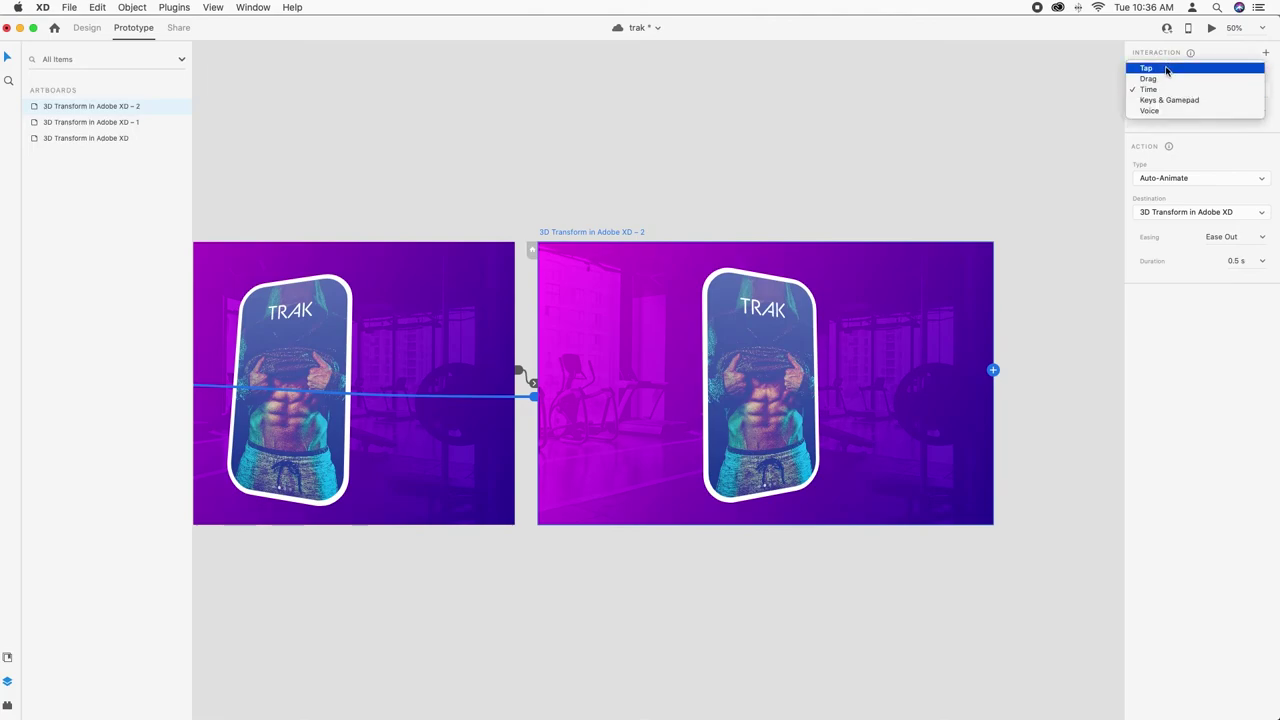
pyautogui.click(1166, 69)
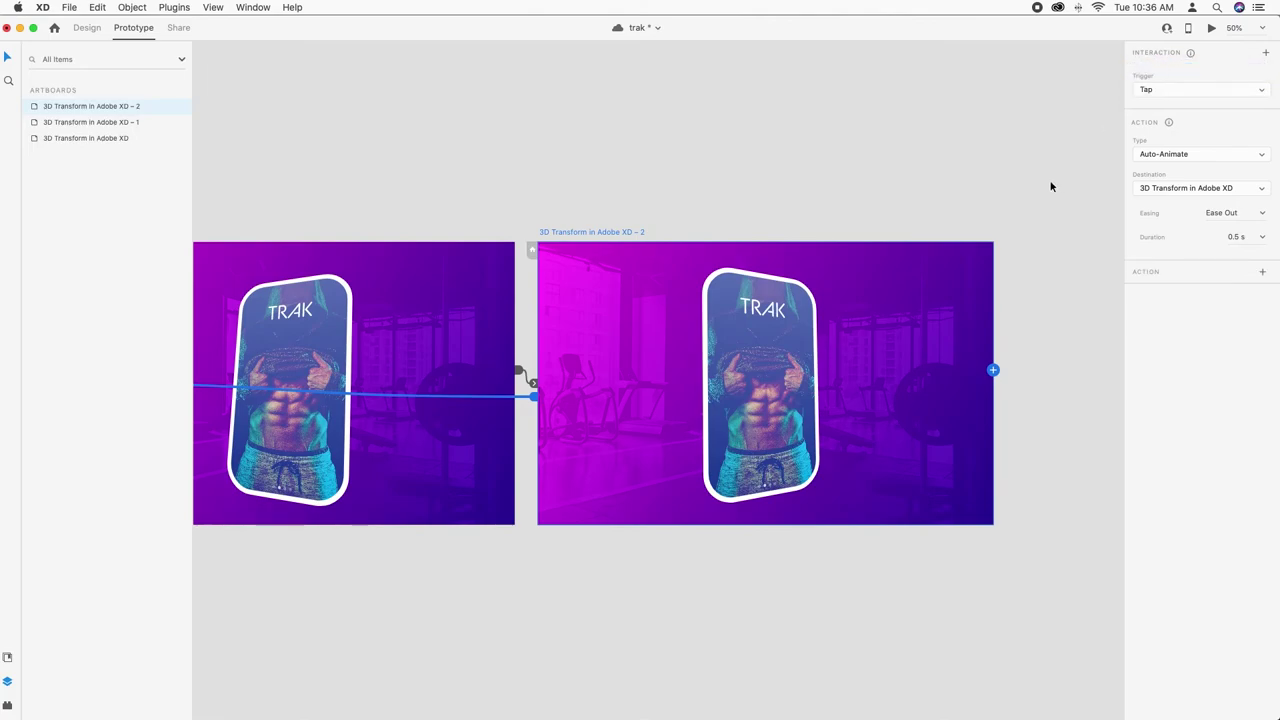
pyautogui.click(1262, 213)
pyautogui.click(1238, 259)
pyautogui.click(907, 141)
# Step: Preview the prototype and tap through the artboards to play the phone's 3D rotation animation
pyautogui.hscroll(10, 856, 142)
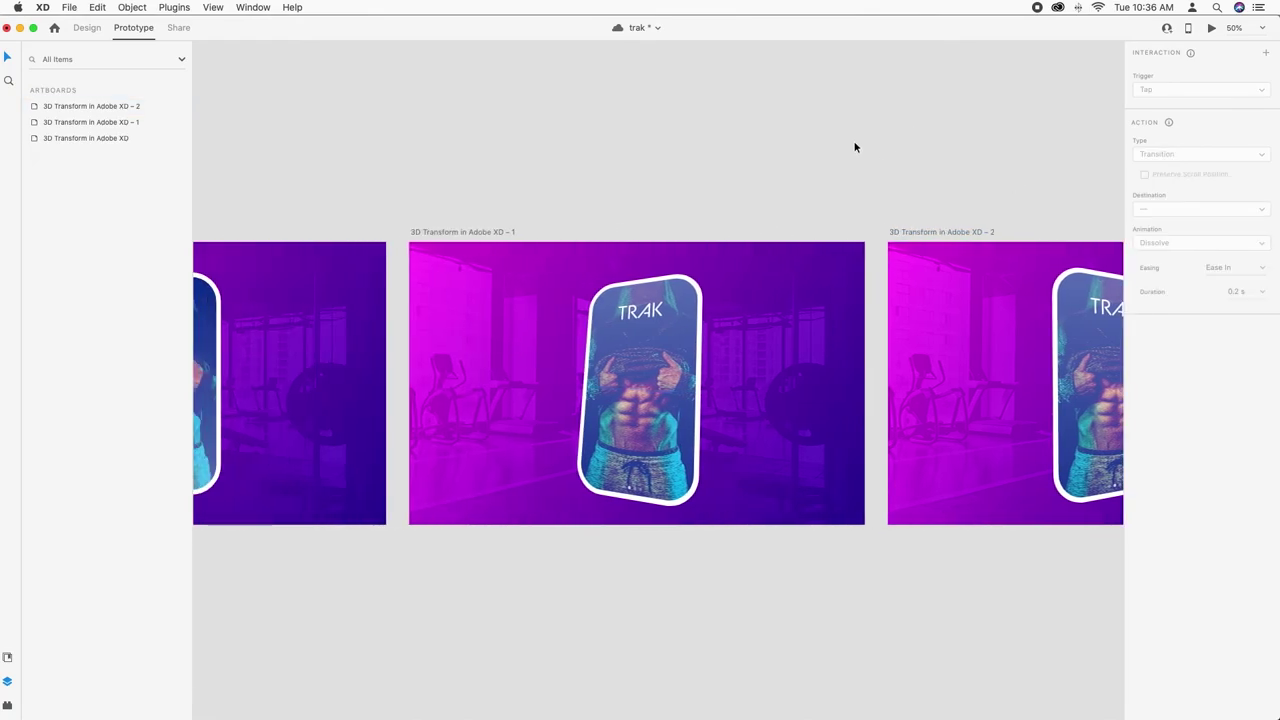
pyautogui.click(1210, 28)
pyautogui.click(828, 571)
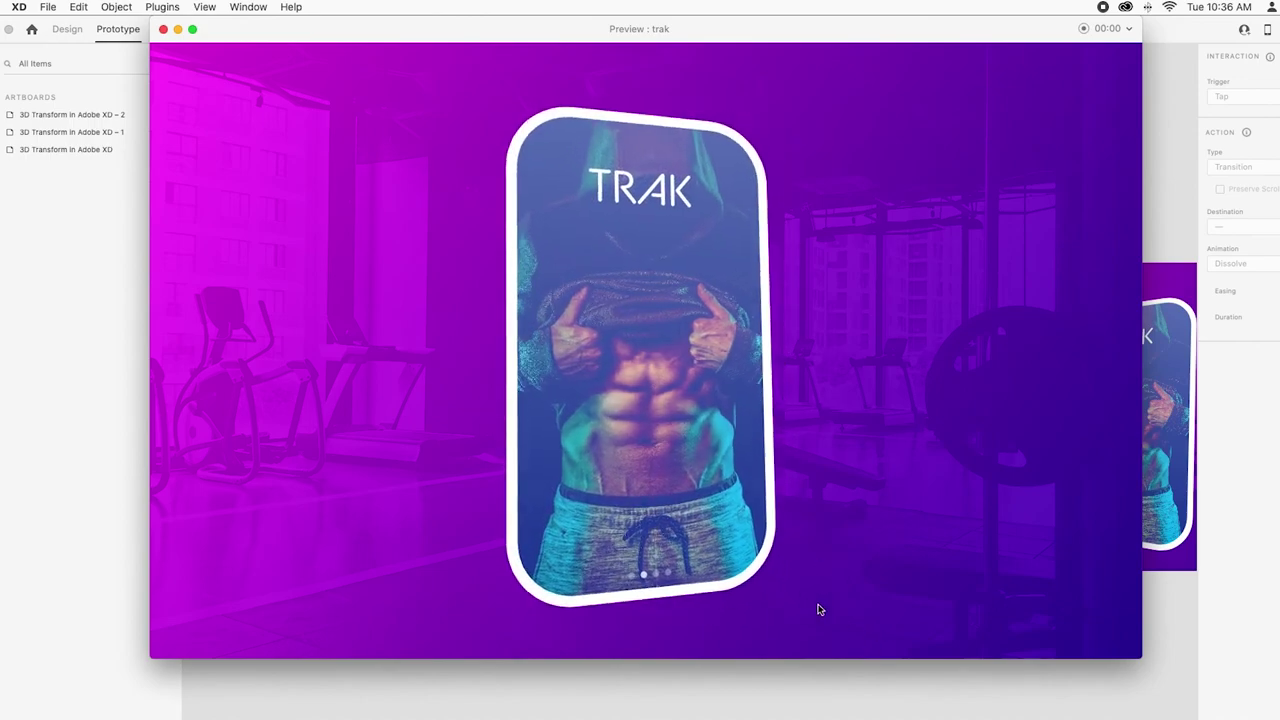
pyautogui.click(648, 488)
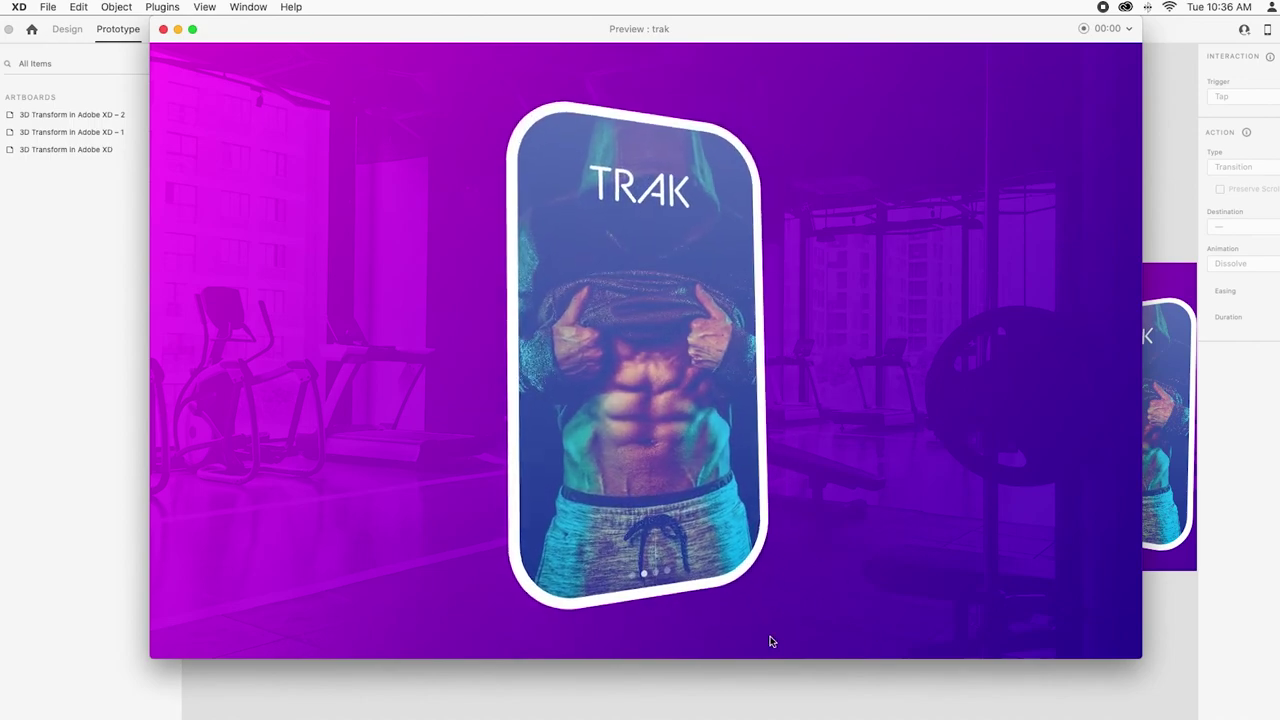
pyautogui.click(630, 480)
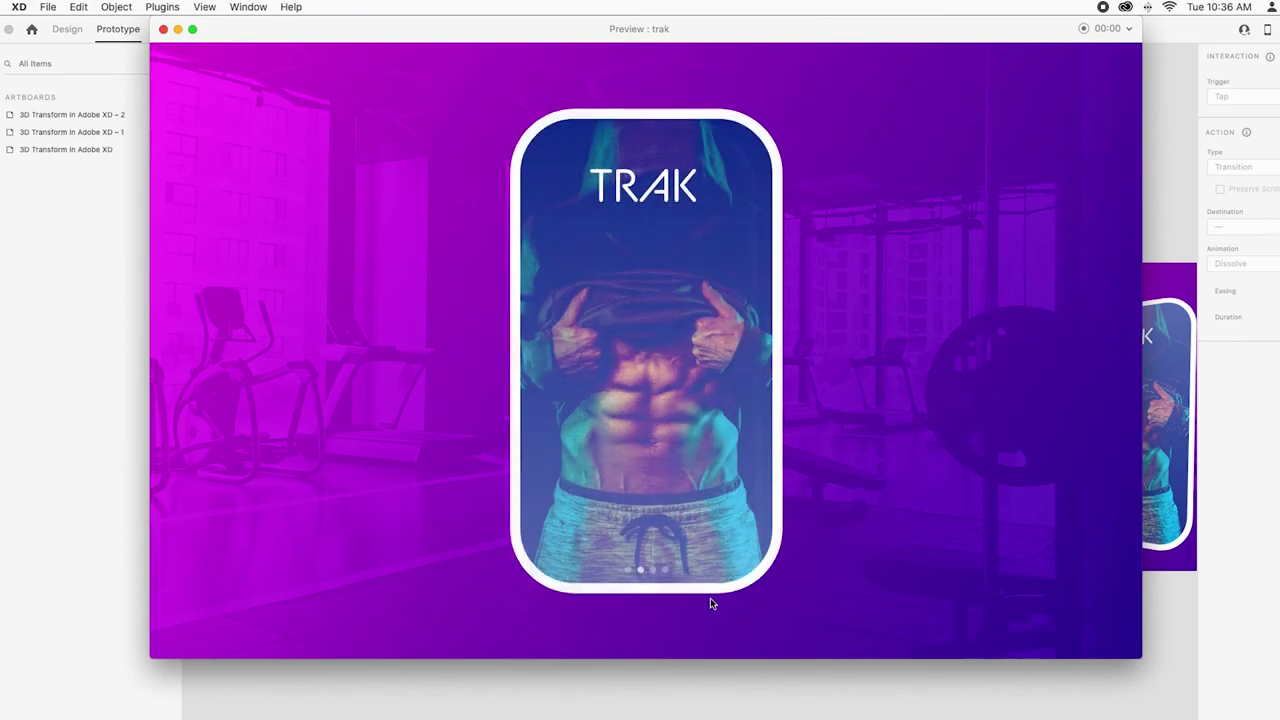
# Step: Tap the phone once more in the prototype preview to replay its rotation, and close the preview
pyautogui.click(627, 485)
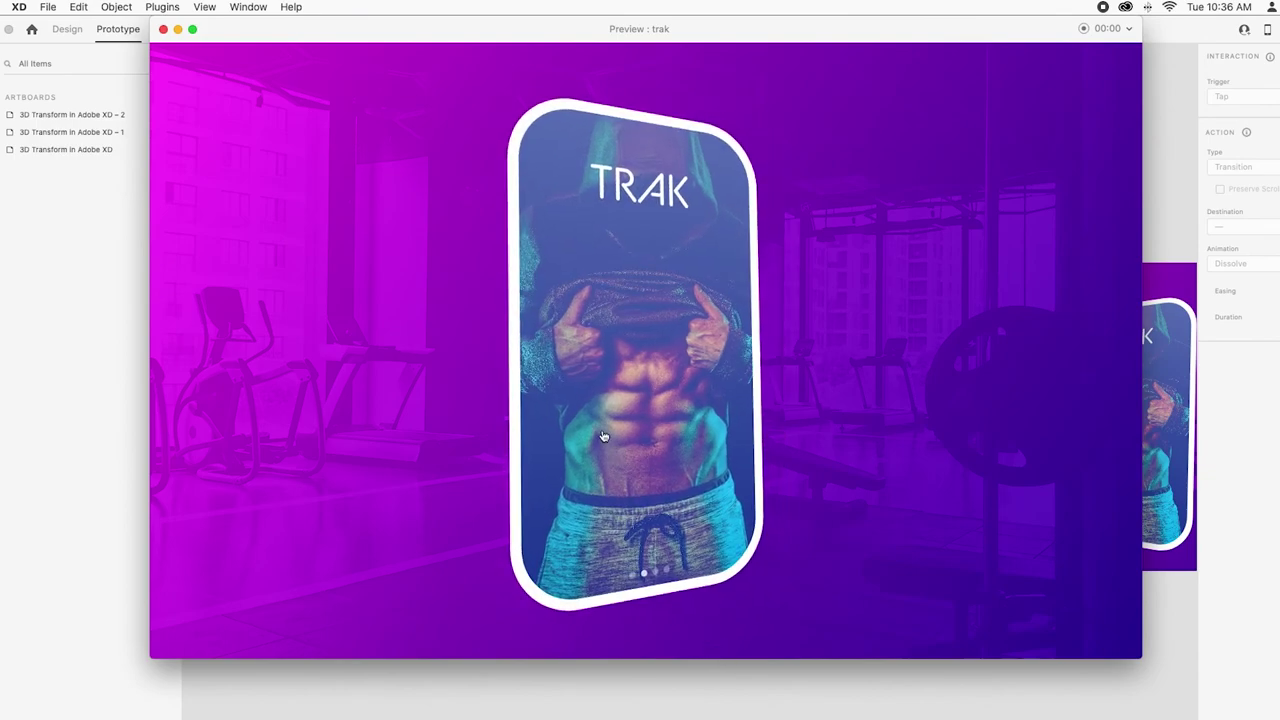
pyautogui.click(163, 29)
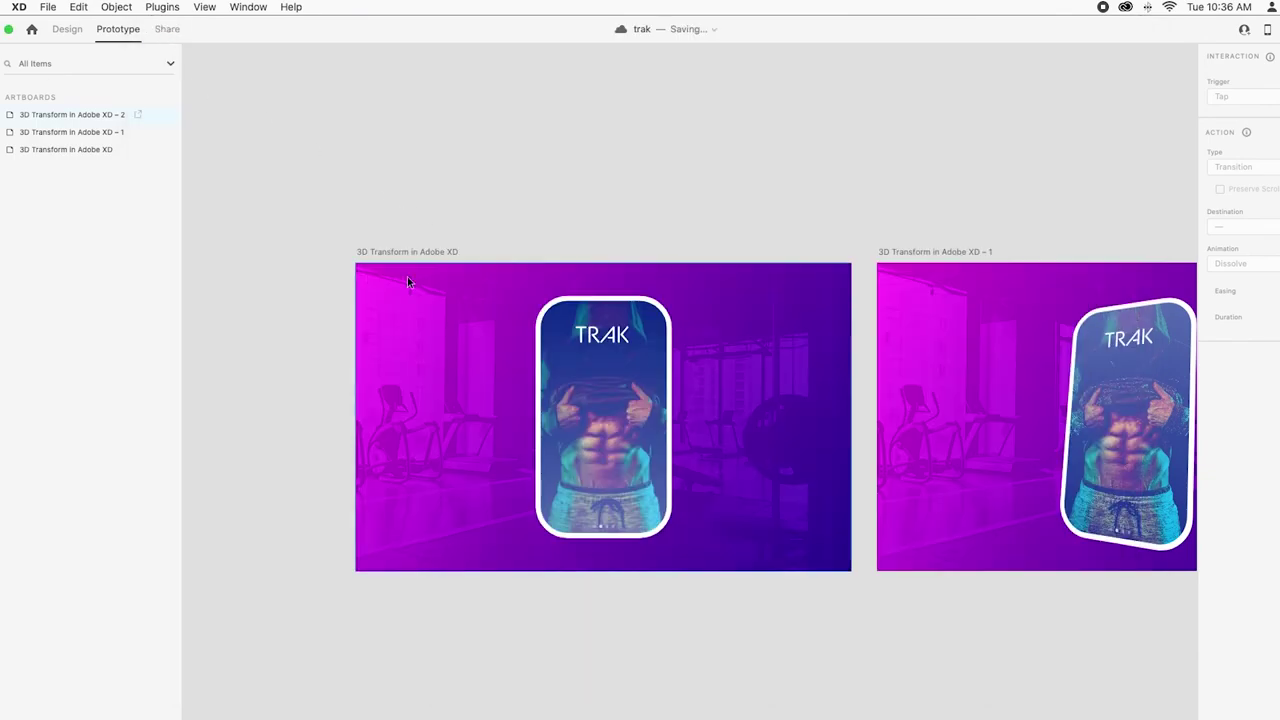
# Step: Review the action type, destination and duration of the first artboard's Tap interaction, keeping Auto-Animate as the type
pyautogui.click(408, 252)
pyautogui.hscroll(3, 1023, 213)
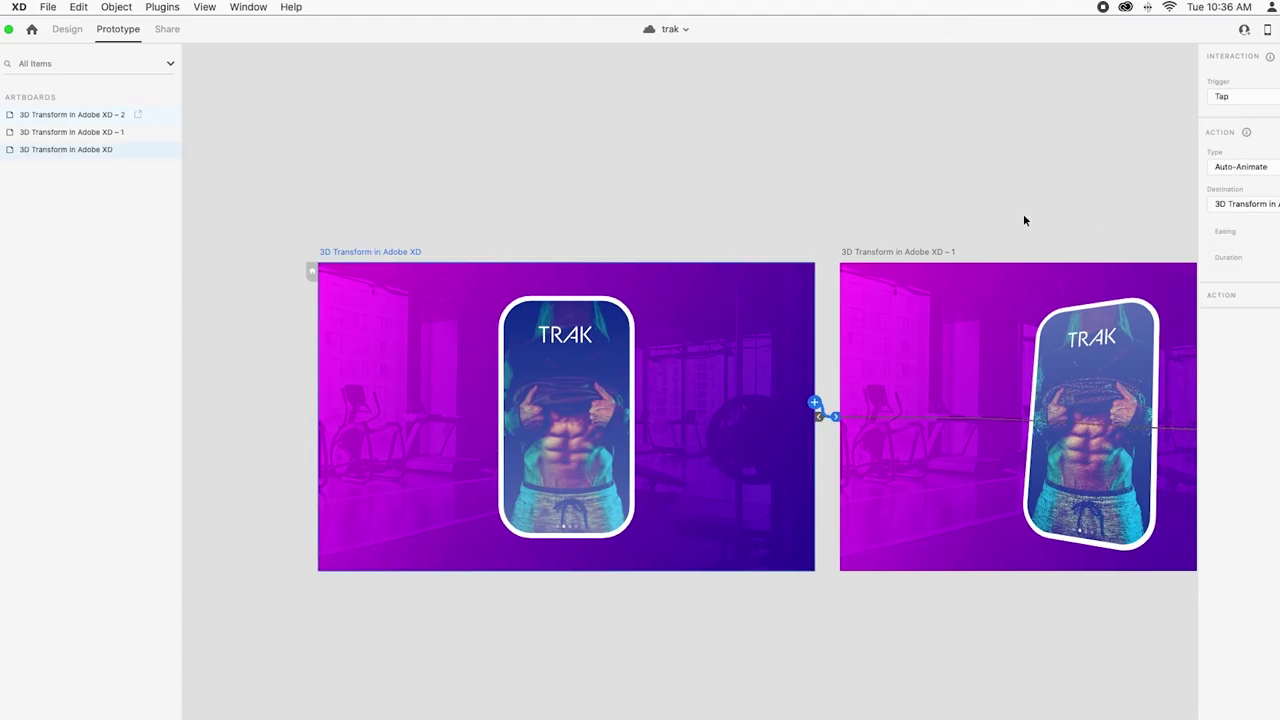
pyautogui.click(1257, 167)
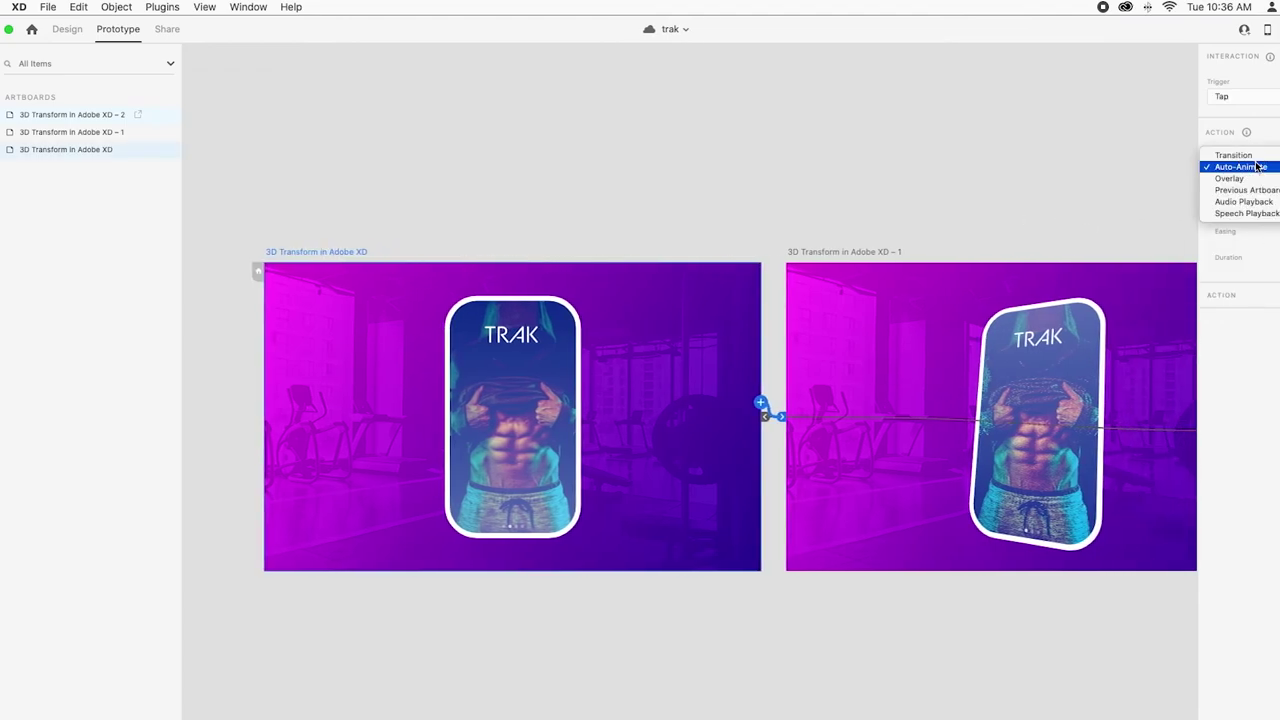
pyautogui.click(1240, 167)
pyautogui.click(1234, 203)
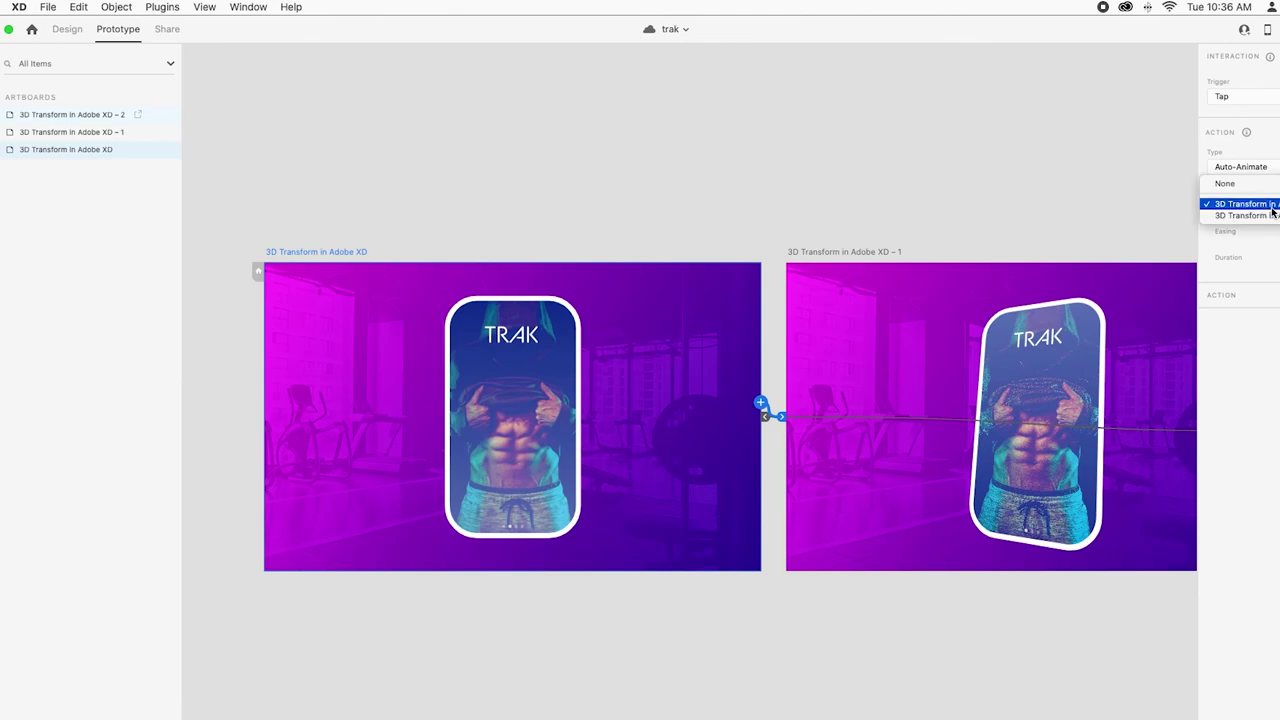
pyautogui.click(1231, 264)
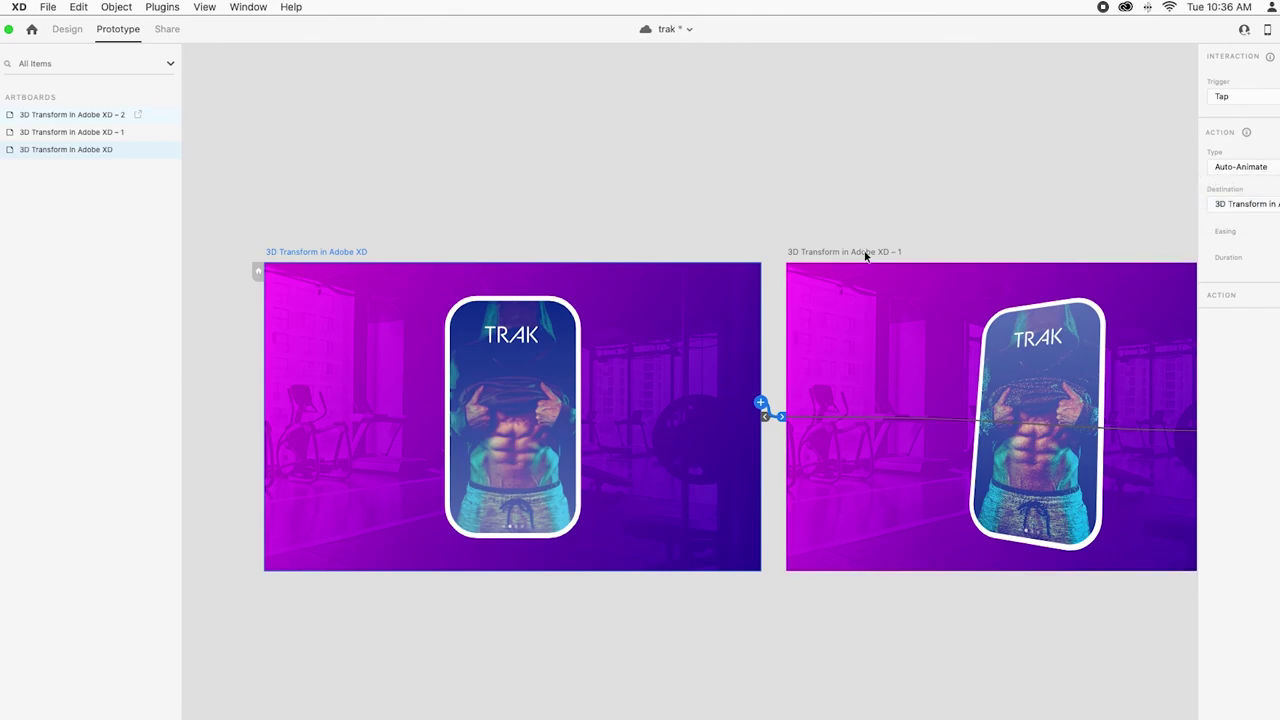
# Step: Inspect the interaction settings of the second artboard, "3D Transform in Adobe XD – 1", and select the third artboard, "3D Transform in Adobe XD – 2"
pyautogui.hscroll(5, 866, 255)
pyautogui.click(605, 253)
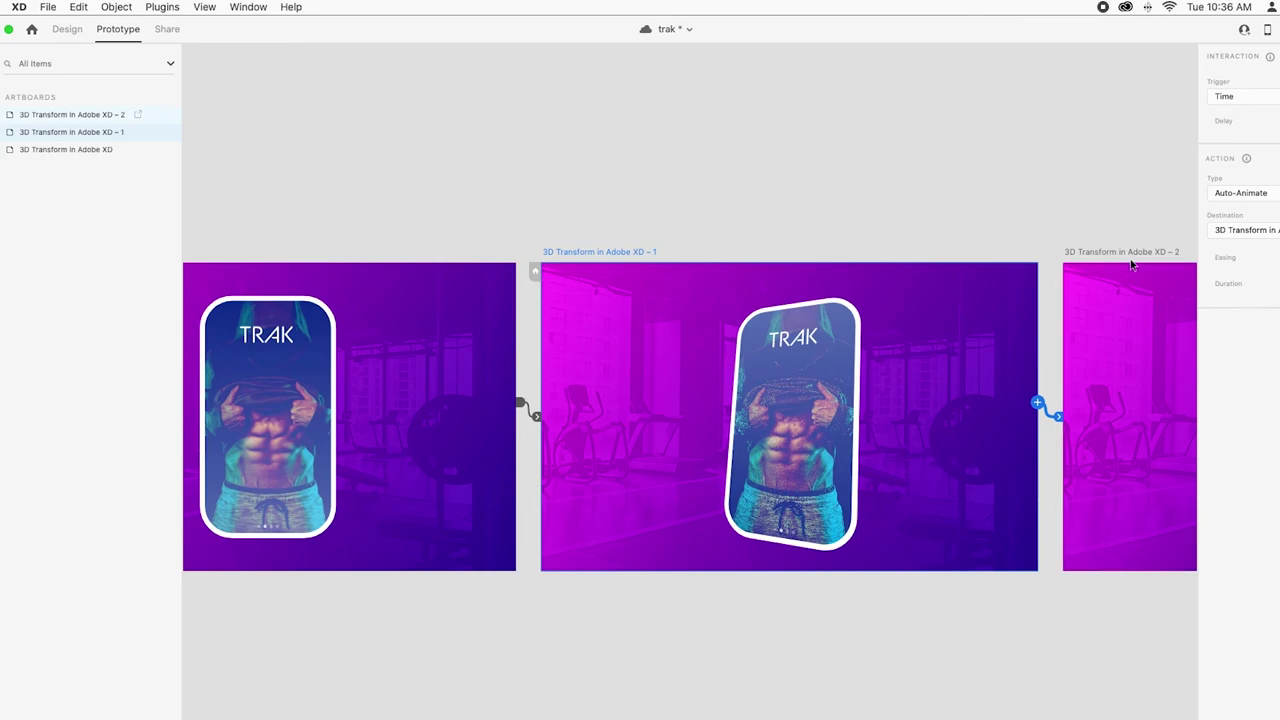
pyautogui.hscroll(3, 1133, 256)
pyautogui.hscroll(4, 1133, 256)
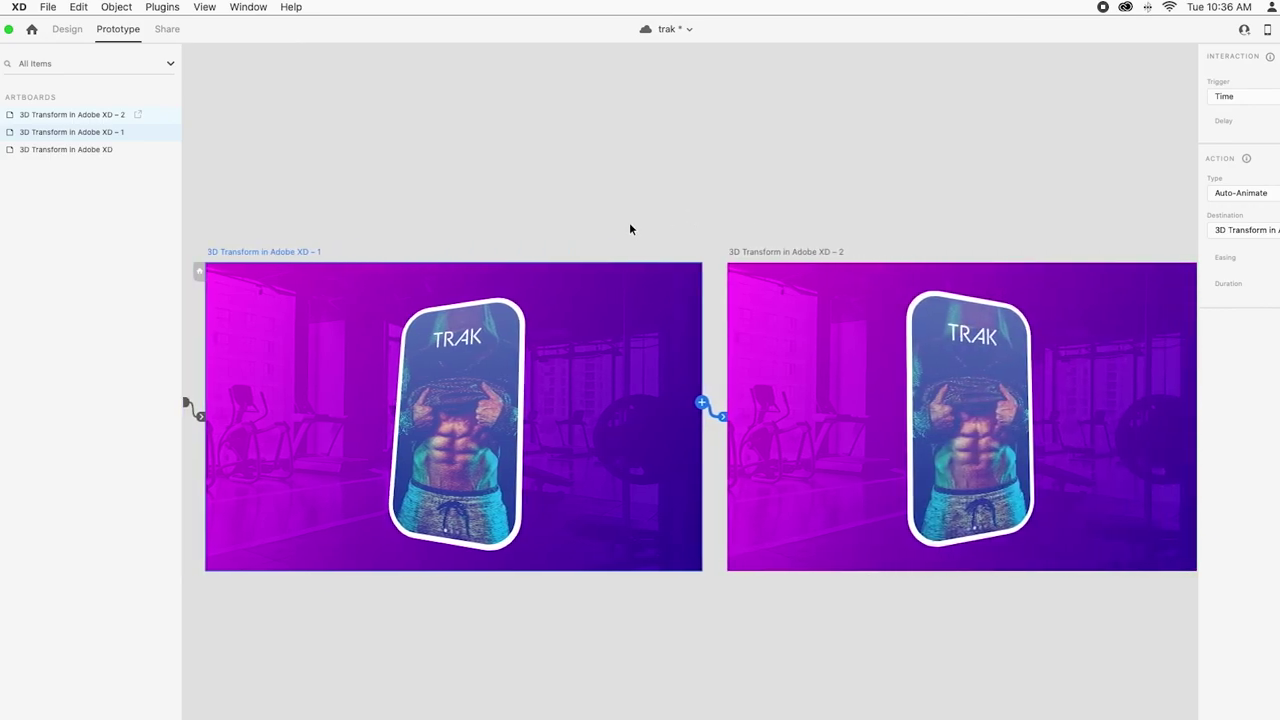
pyautogui.click(808, 251)
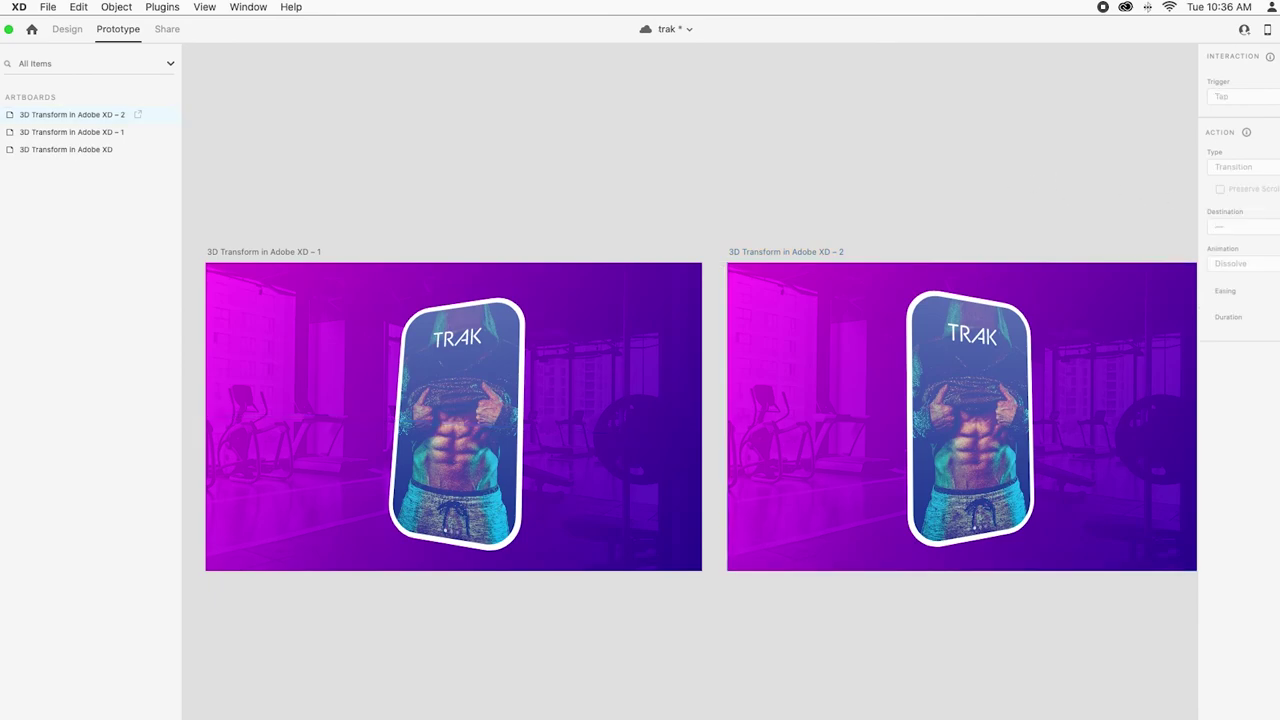
# Step: Preview the prototype again and tap the phone repeatedly to play the looping 3D rotation
pyautogui.click(1279, 28)
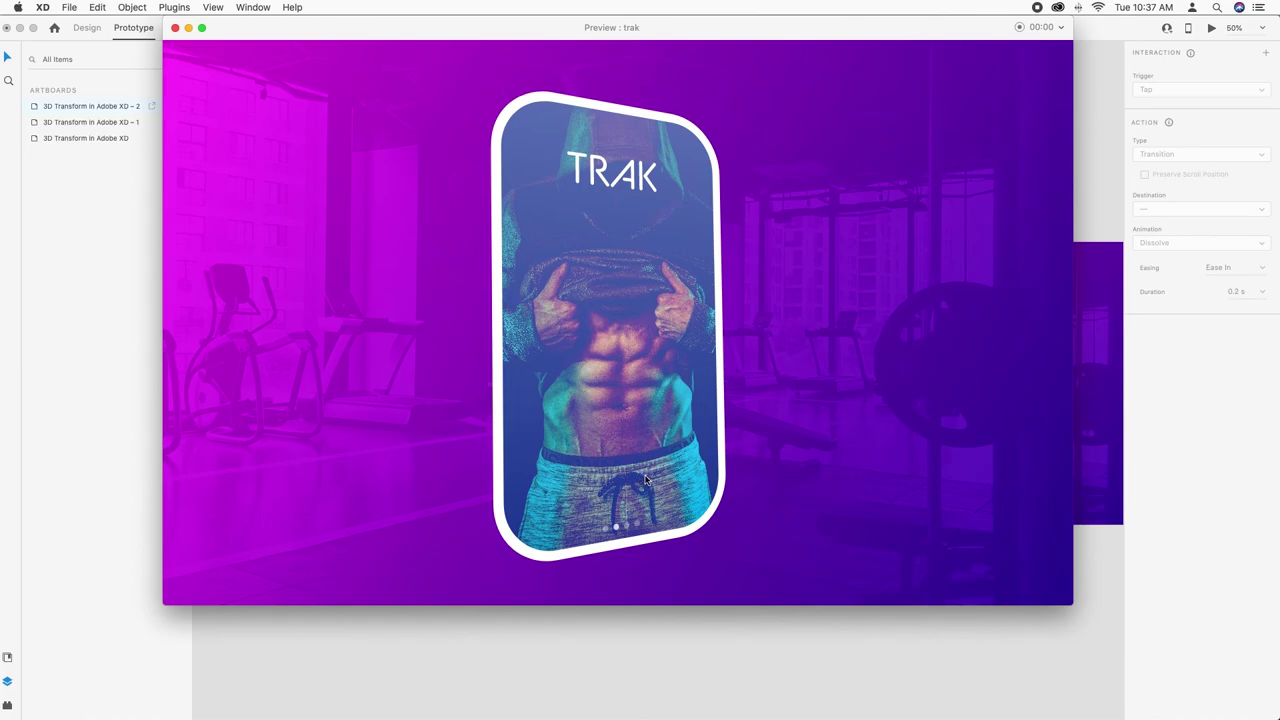
pyautogui.click(663, 594)
pyautogui.click(631, 470)
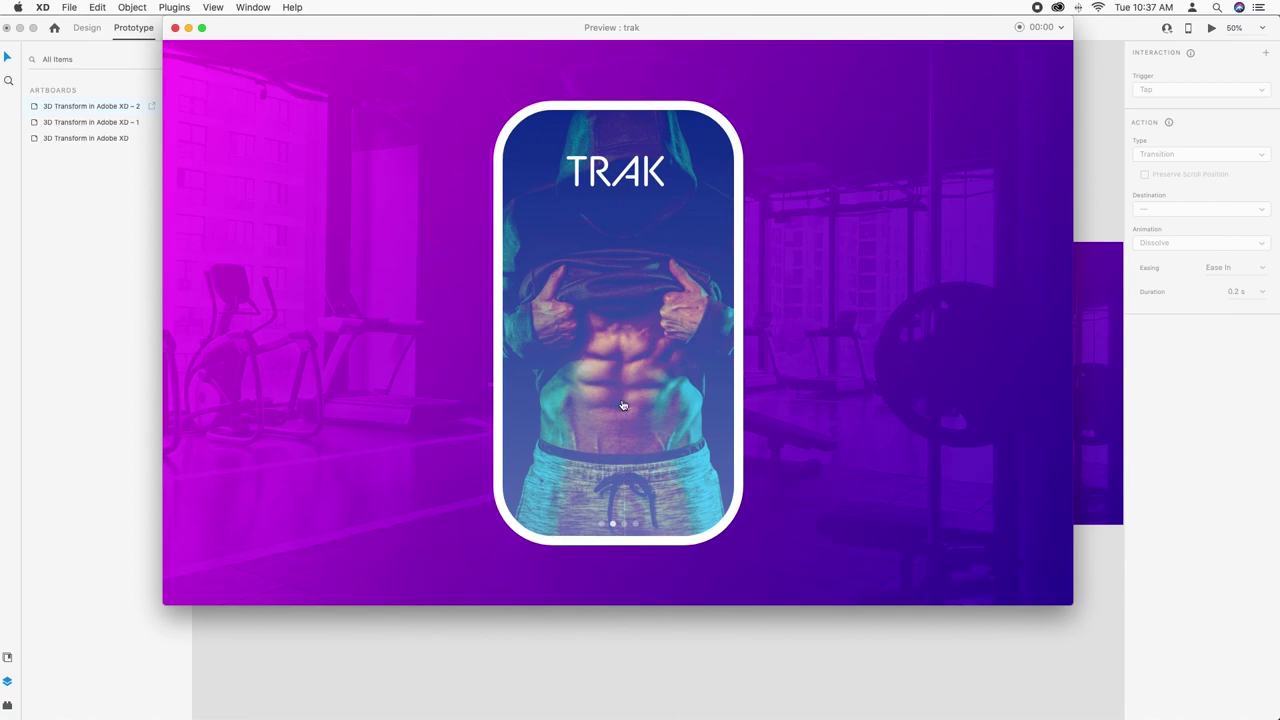
pyautogui.click(622, 398)
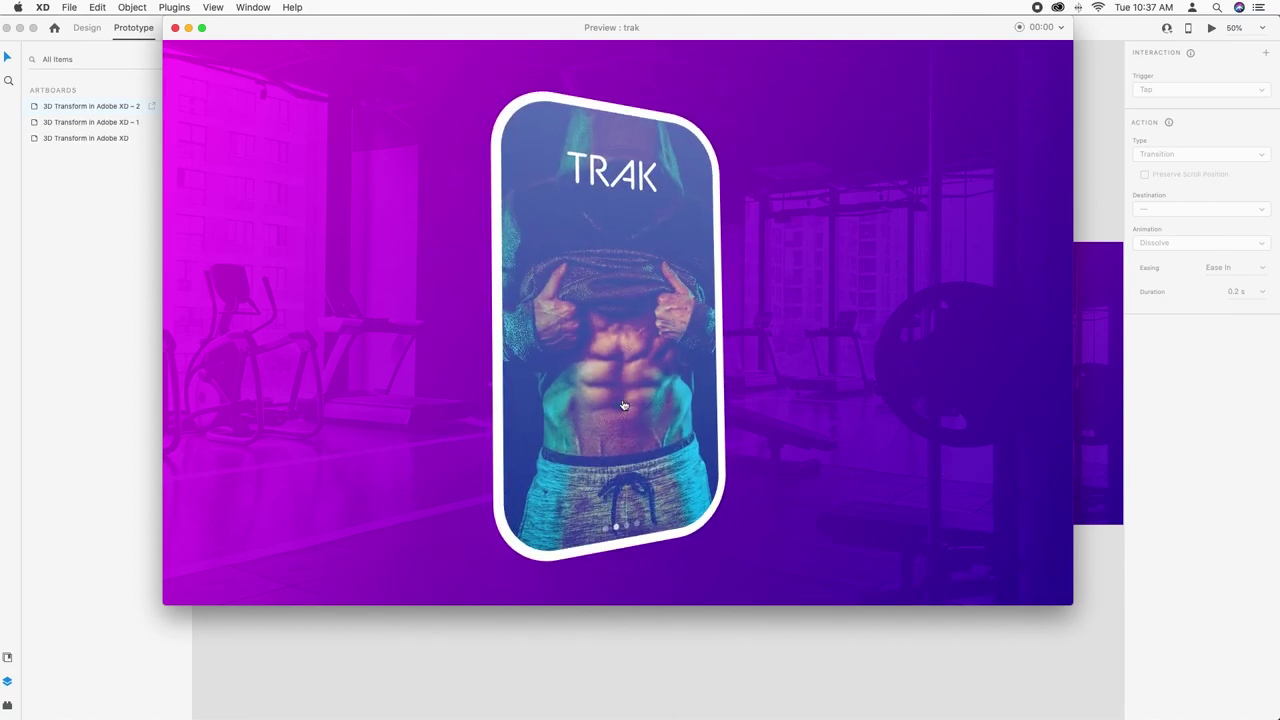